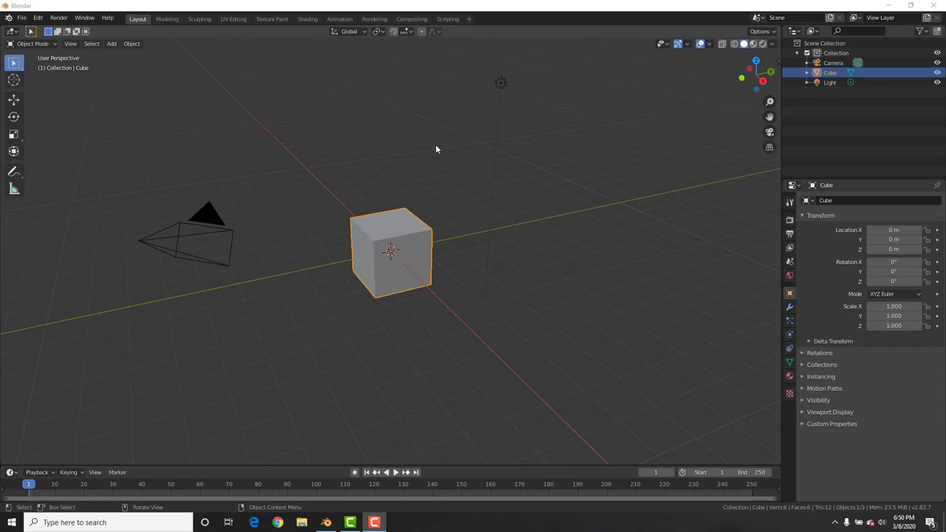
# Step: Delete the default cube from the scene
pyautogui.moveTo(420, 153); pyautogui.dragTo(437, 189, button='middle')
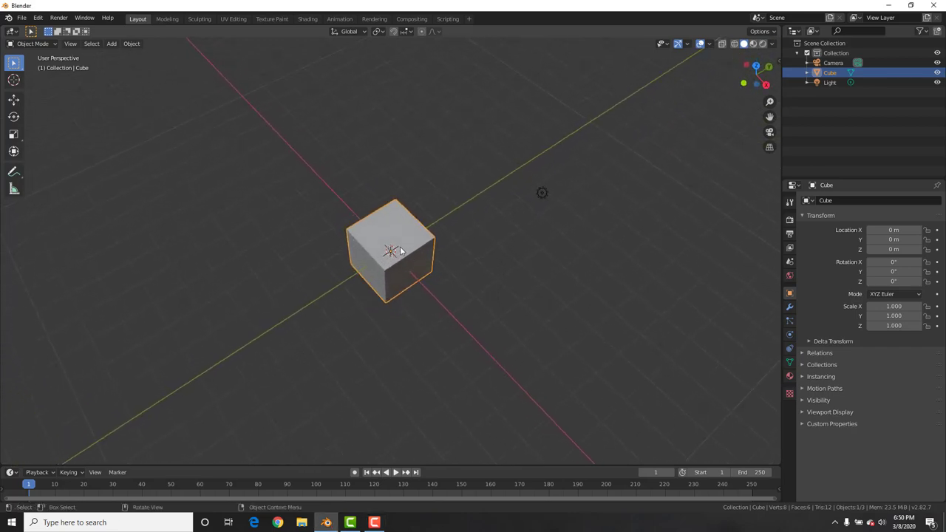
pyautogui.press('x')
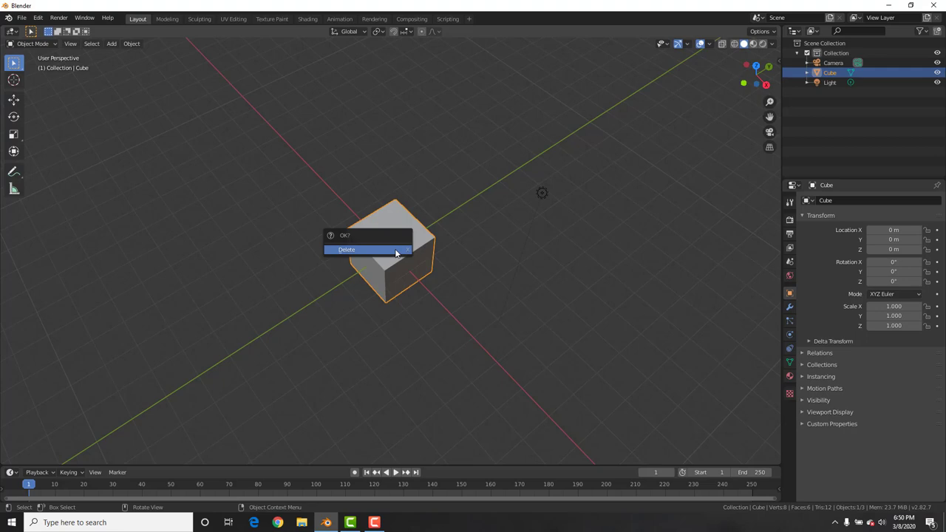
pyautogui.click(396, 252)
# Step: Add a plane mesh at the world origin, viewed from the top
pyautogui.press('KP_7')
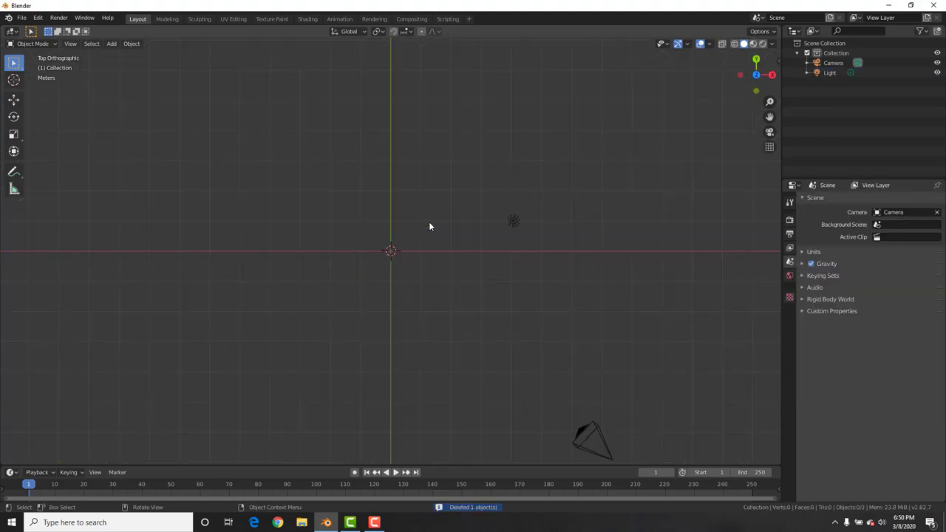
pyautogui.hotkey('shift', 'a')
pyautogui.moveTo(431, 222)
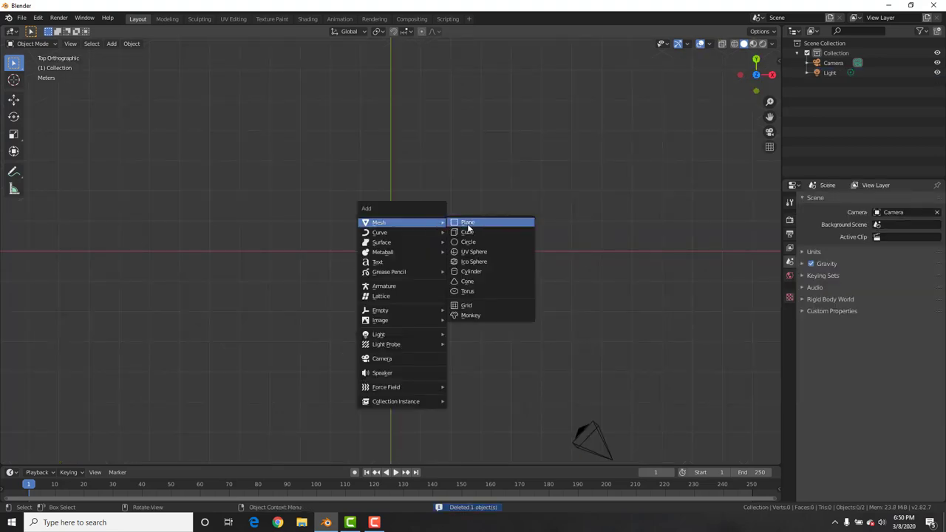
pyautogui.click(468, 223)
pyautogui.scroll(1, 432, 240)
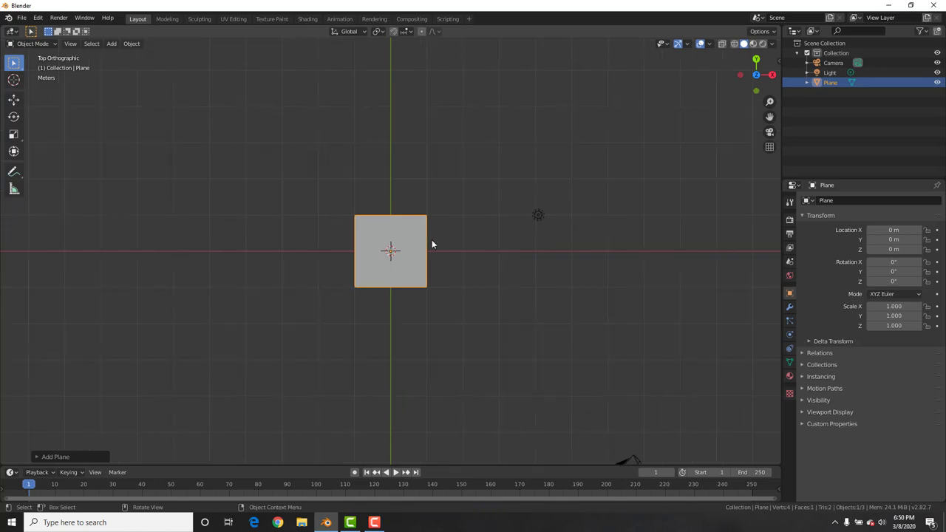
pyautogui.scroll(3, 431, 239)
pyautogui.keyDown('shift'); pyautogui.moveTo(454, 238); pyautogui.dragTo(471, 250, button='middle'); pyautogui.keyUp('shift')
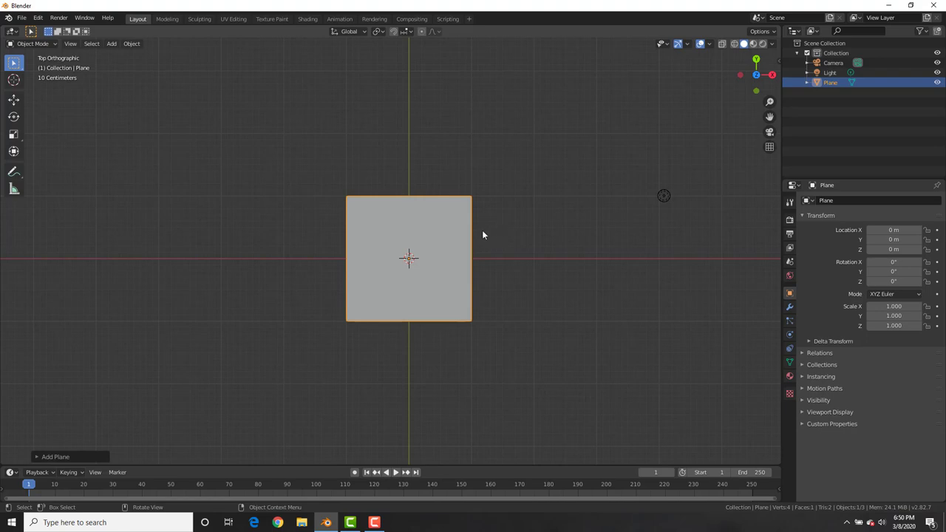
pyautogui.scroll(2, 481, 235)
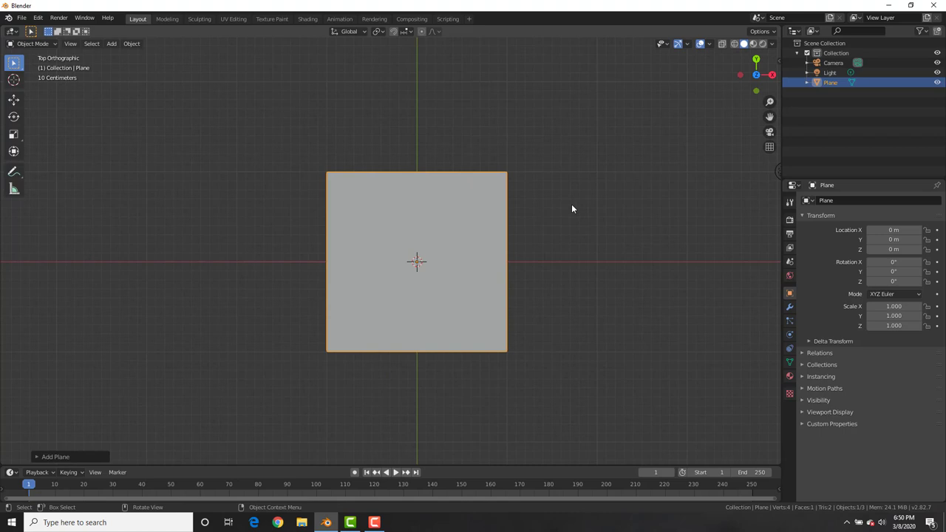
# Step: Enter Edit Mode and subdivide the plane once into four equal quads
pyautogui.press('Tab')
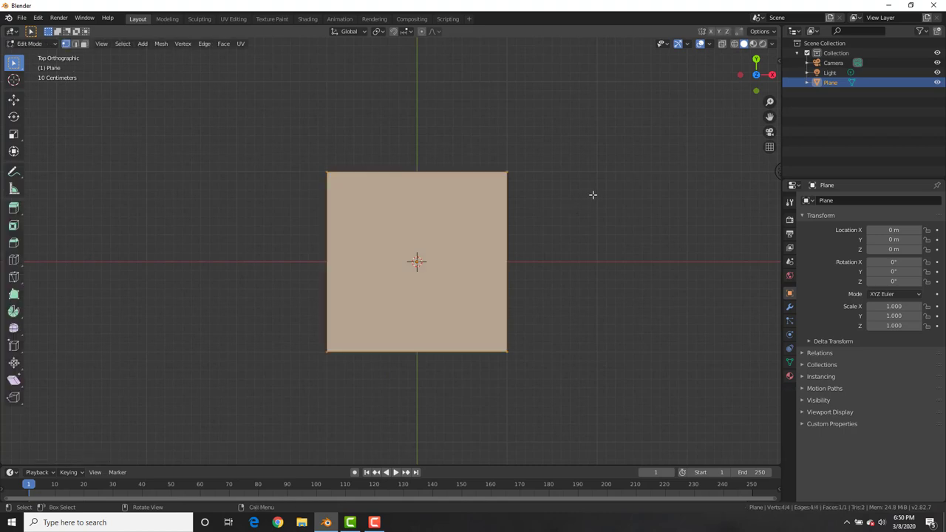
pyautogui.rightClick(595, 151)
pyautogui.click(594, 151)
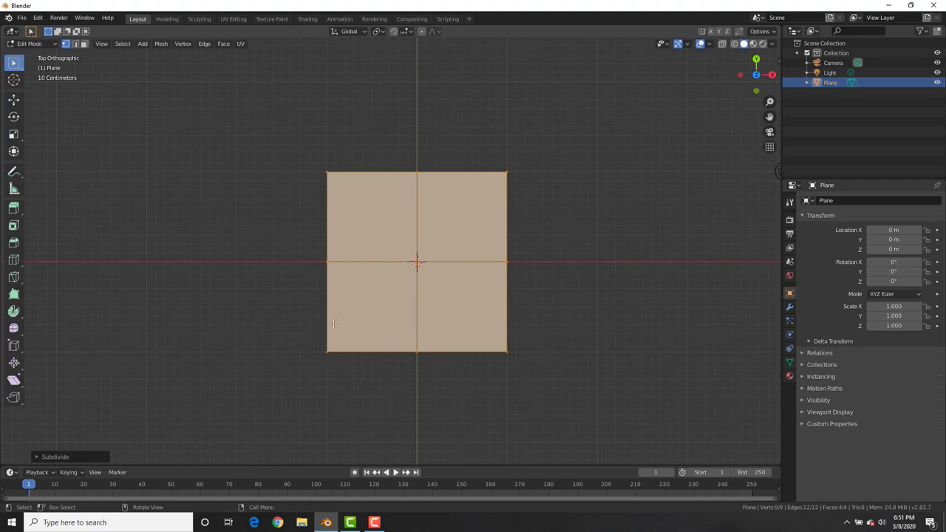
# Step: Knife-cut the plane diagonally from its upper-right corner to its lower-left corner
pyautogui.press('k')
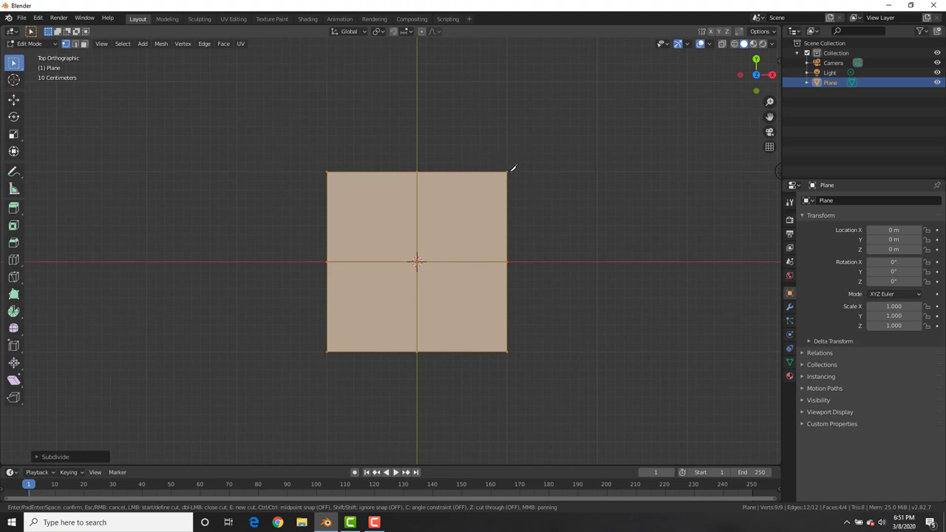
pyautogui.click(507, 171)
pyautogui.click(329, 348)
pyautogui.press('Return')
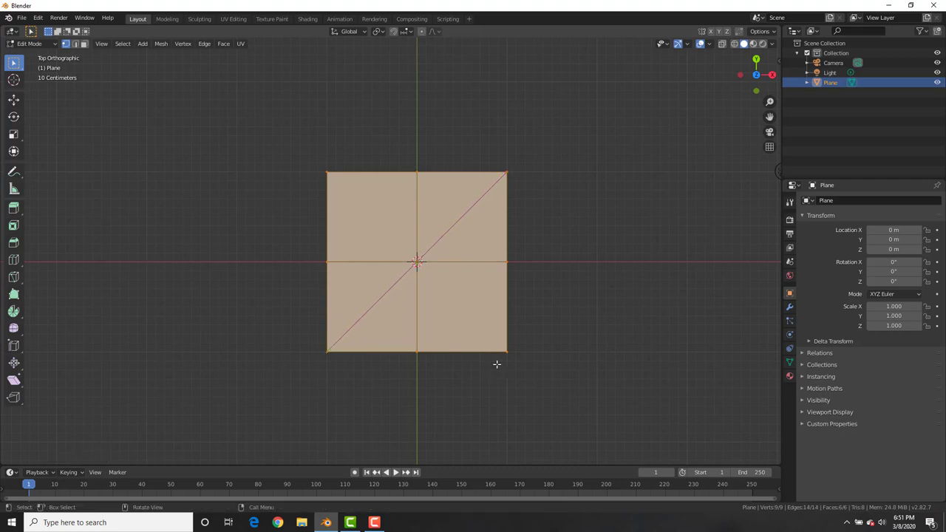
# Step: Knife-cut the plane along the other diagonal, from its lower-right corner to its upper-left corner
pyautogui.press('k')
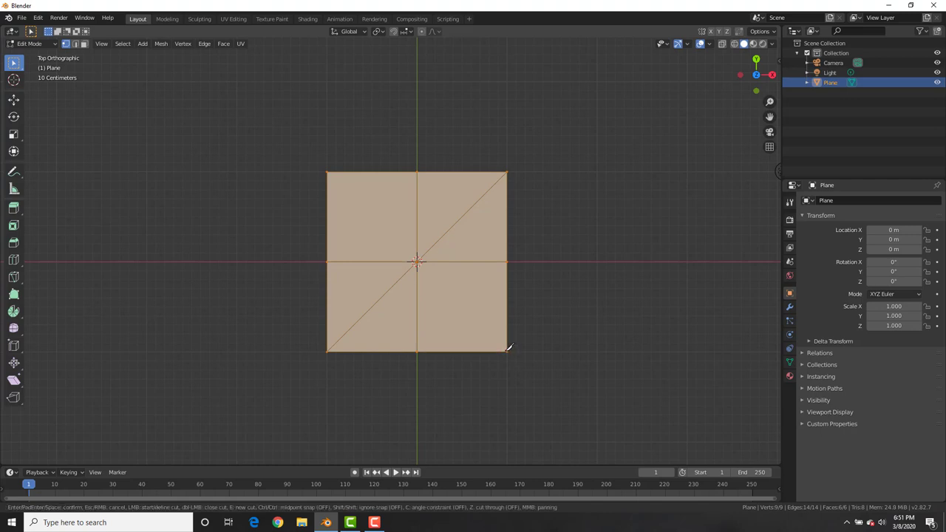
pyautogui.click(507, 350)
pyautogui.click(327, 171)
pyautogui.press('Return')
pyautogui.click(327, 172)
pyautogui.press('g')
pyautogui.press('Escape')
pyautogui.click(416, 261)
pyautogui.press('g')
pyautogui.press('Escape')
pyautogui.click(325, 353)
pyautogui.press('g')
pyautogui.press('Escape')
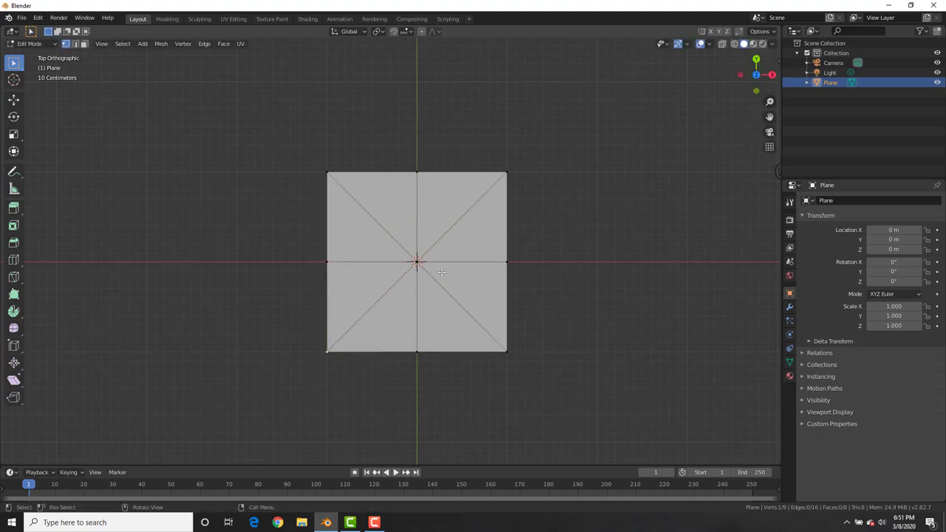
pyautogui.click(418, 262)
pyautogui.press('g')
pyautogui.press('Escape')
pyautogui.click(507, 262)
pyautogui.press('g')
pyautogui.press('Escape')
# Step: In Object Mode, add a Basis shape key and a second shape key to the plane, setting the second key's value to 1.000
pyautogui.scroll(3, 433, 237)
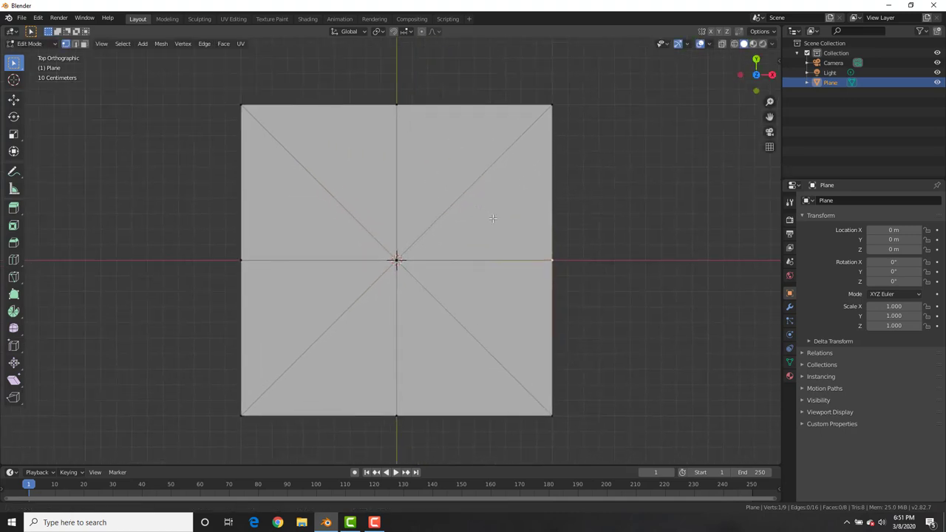
pyautogui.press('Tab')
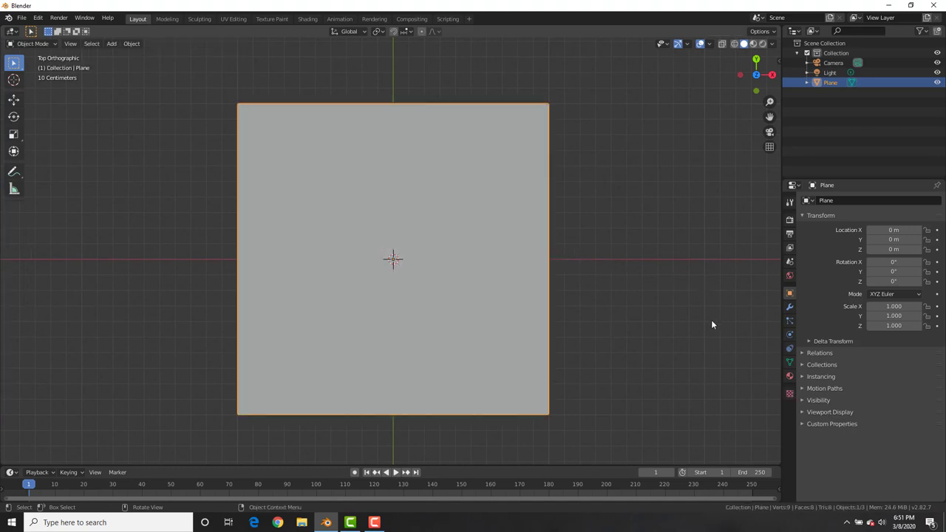
pyautogui.click(789, 362)
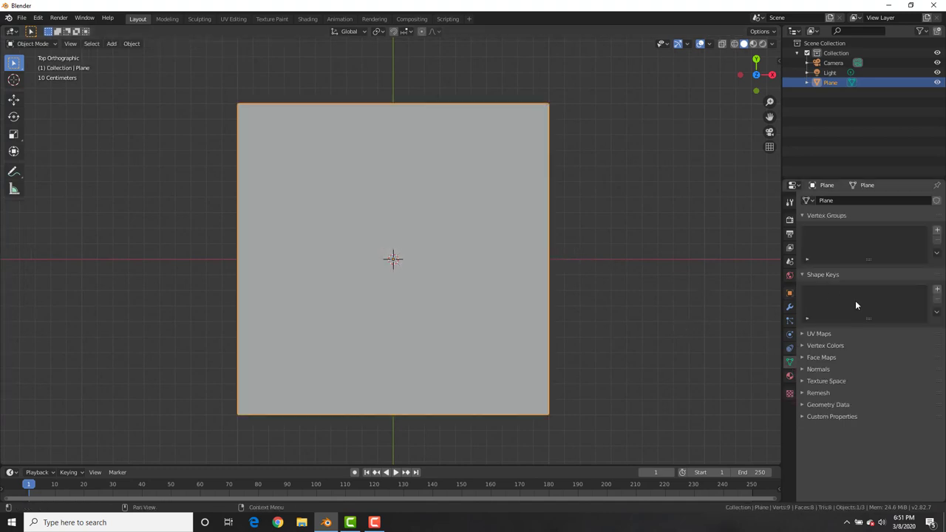
pyautogui.click(937, 290)
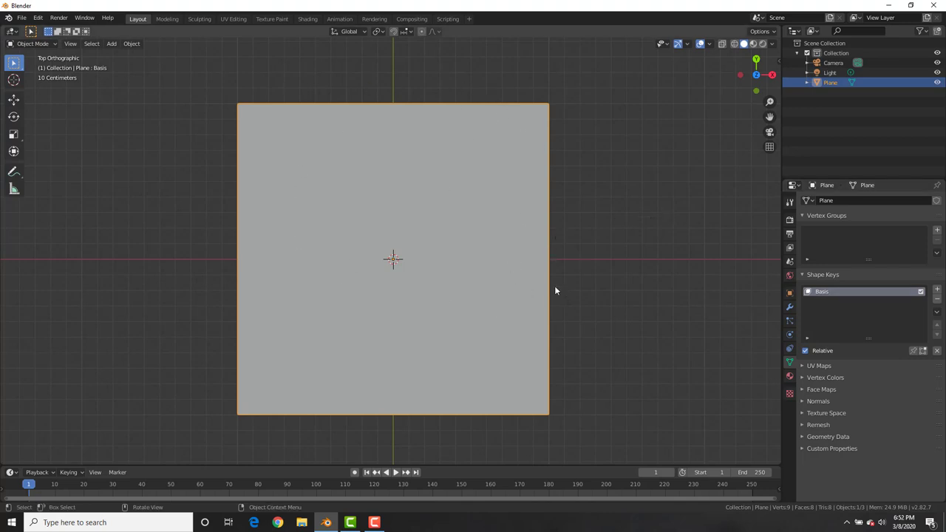
pyautogui.click(938, 289)
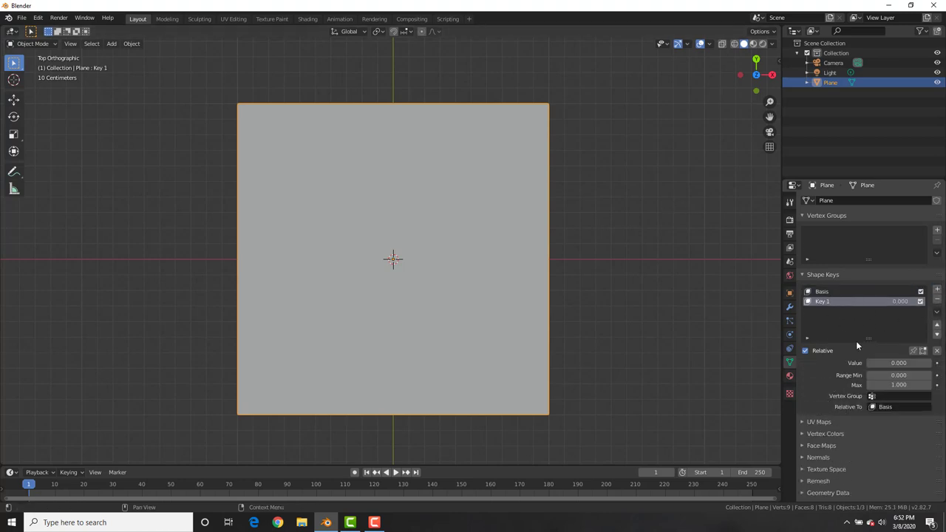
pyautogui.moveTo(878, 364); pyautogui.dragTo(931, 363)
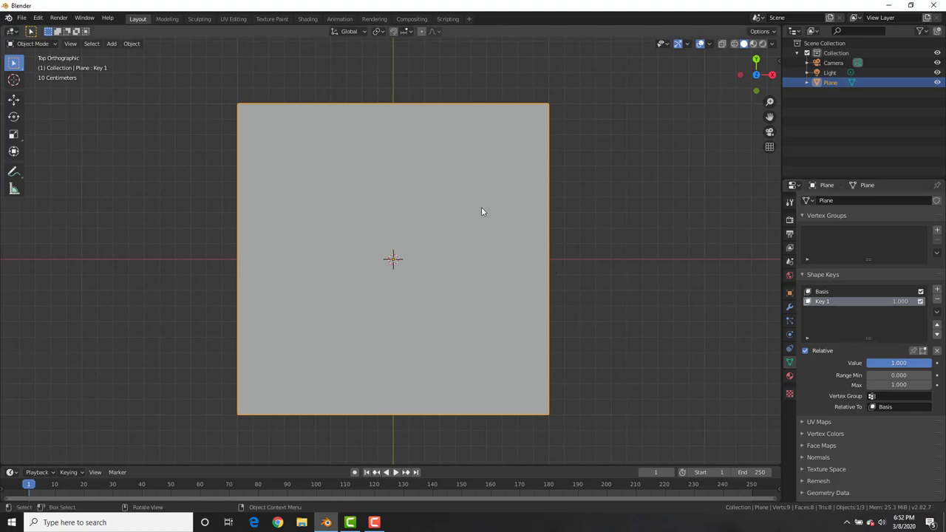
# Step: In Edit Mode on Key 1, raise the plane's center vertex about 1.1 m along Z to form a pyramid
pyautogui.press('Tab')
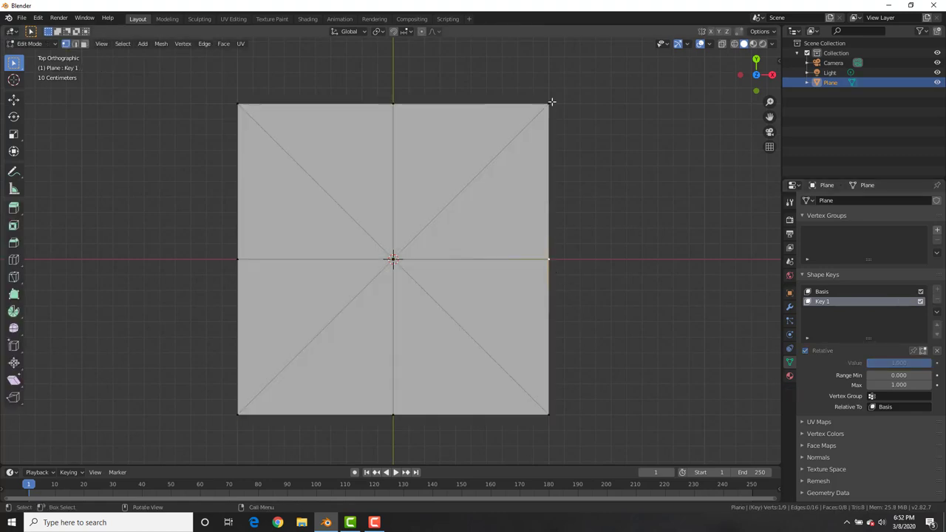
pyautogui.moveTo(551, 101); pyautogui.dragTo(106, 391)
pyautogui.press('Escape')
pyautogui.moveTo(455, 264); pyautogui.dragTo(404, 244, button='middle')
pyautogui.scroll(-3, 429, 253)
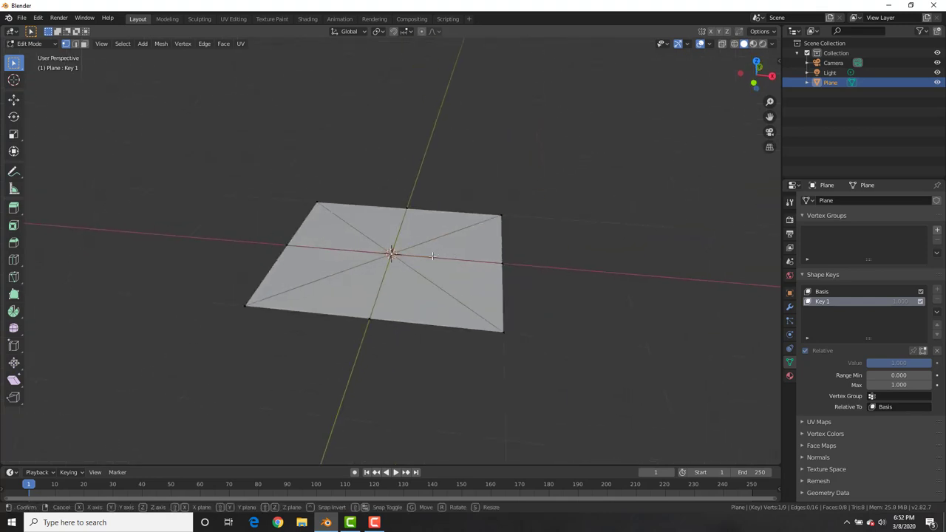
pyautogui.press('g')
pyautogui.press('z')
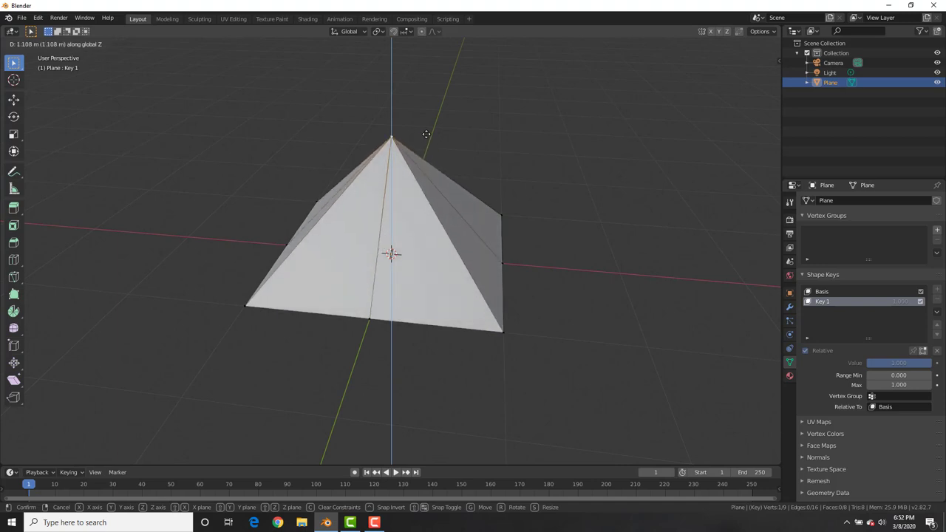
pyautogui.click(425, 124)
pyautogui.moveTo(426, 152); pyautogui.dragTo(420, 202, button='middle')
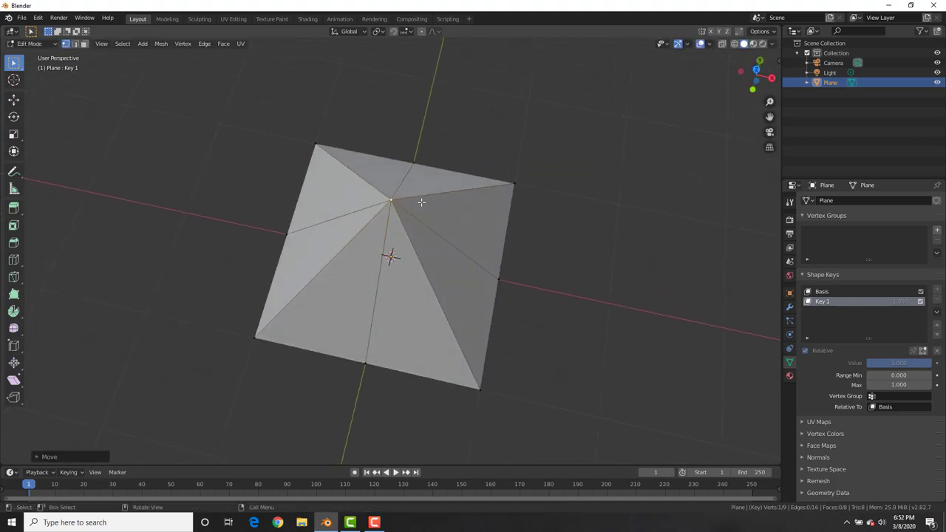
# Step: Select the midpoint vertices of the left and right edges and scale them inward along X, close to the center
pyautogui.press('KP_7')
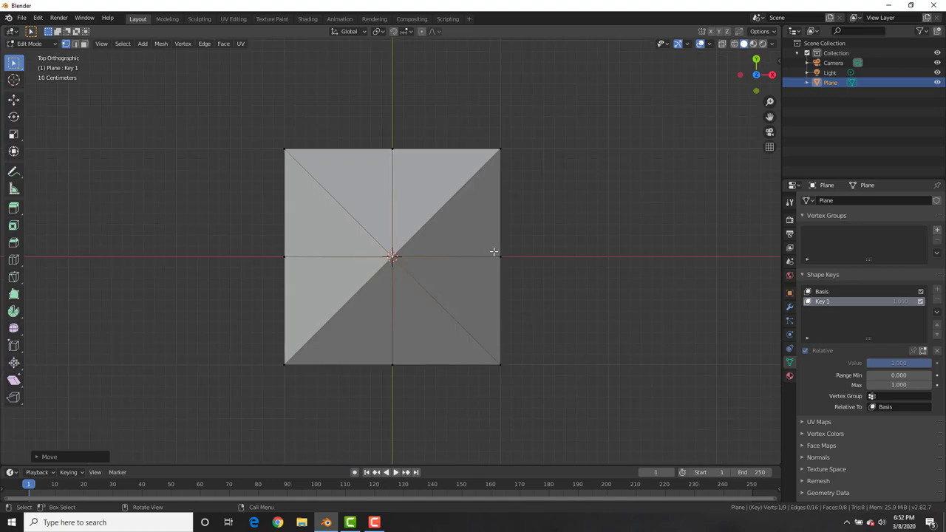
pyautogui.keyDown('shift'); pyautogui.click(495, 255); pyautogui.keyUp('shift')
pyautogui.press('s')
pyautogui.press('x')
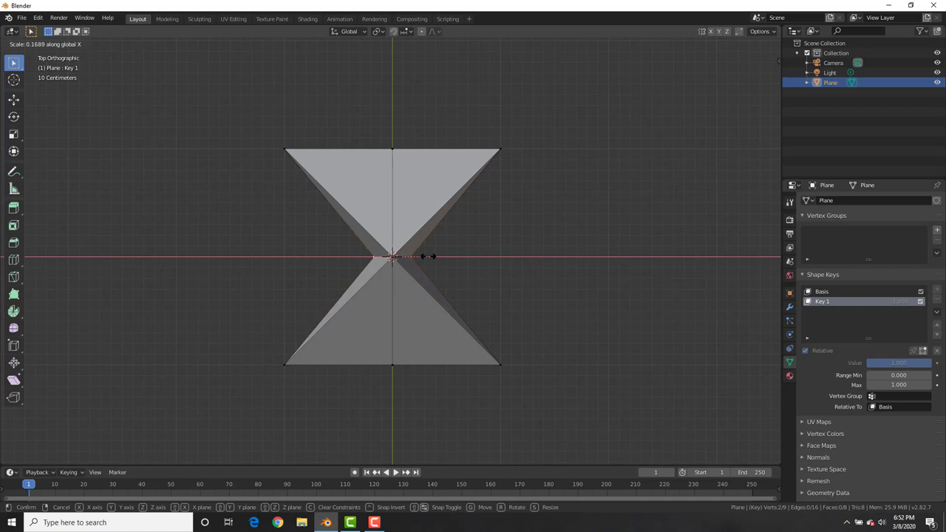
pyautogui.click(414, 255)
# Step: Move the upper and lower rows of three vertices inward along Y, close to the X axis, to fold the shape flat
pyautogui.moveTo(545, 91); pyautogui.dragTo(244, 173)
pyautogui.press('g')
pyautogui.press('y')
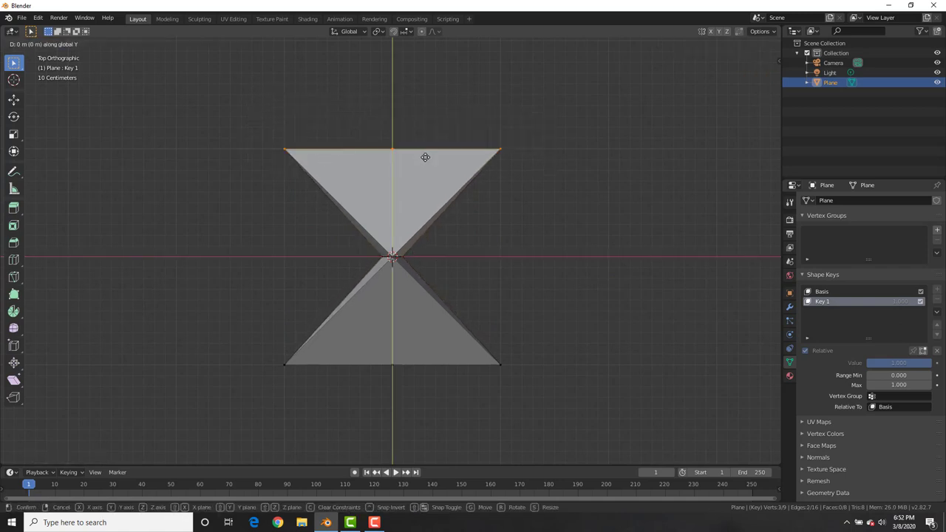
pyautogui.click(430, 255)
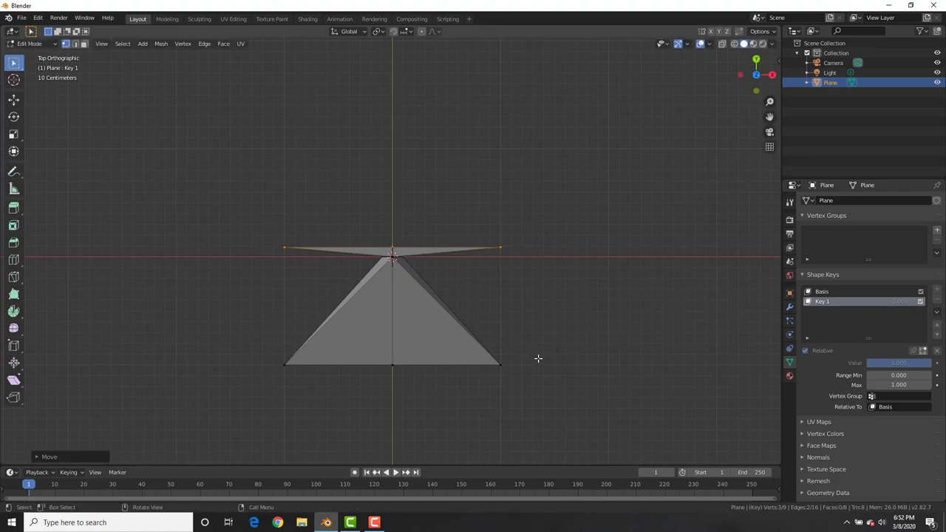
pyautogui.moveTo(541, 351); pyautogui.dragTo(236, 410)
pyautogui.press('g')
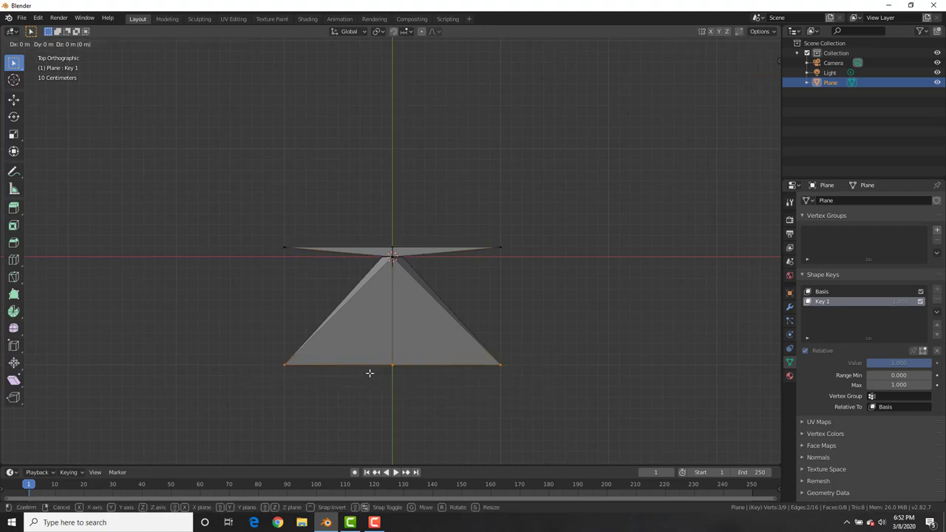
pyautogui.press('y')
pyautogui.click(380, 275)
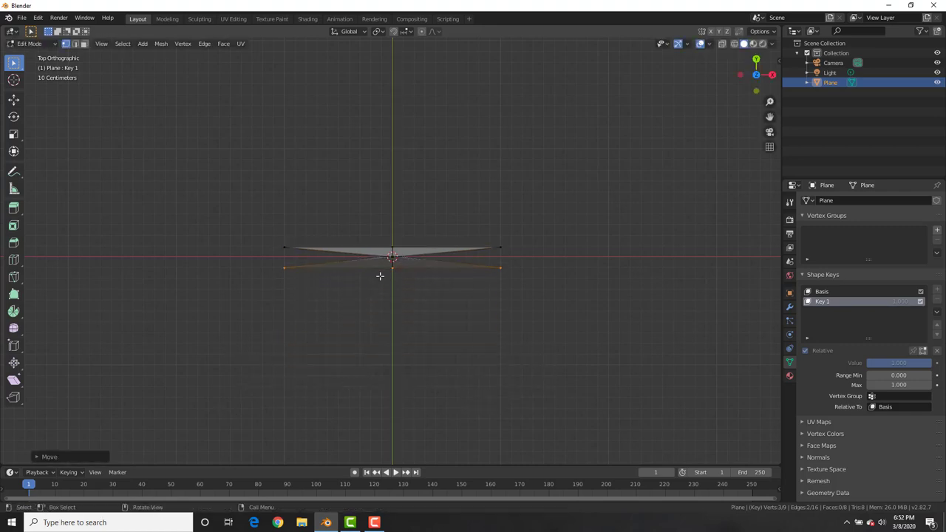
pyautogui.moveTo(402, 287); pyautogui.dragTo(391, 256, button='middle')
# Step: Return to Object Mode and scrub Key 1's value to preview the fold, leaving it at 1.000
pyautogui.press('Tab')
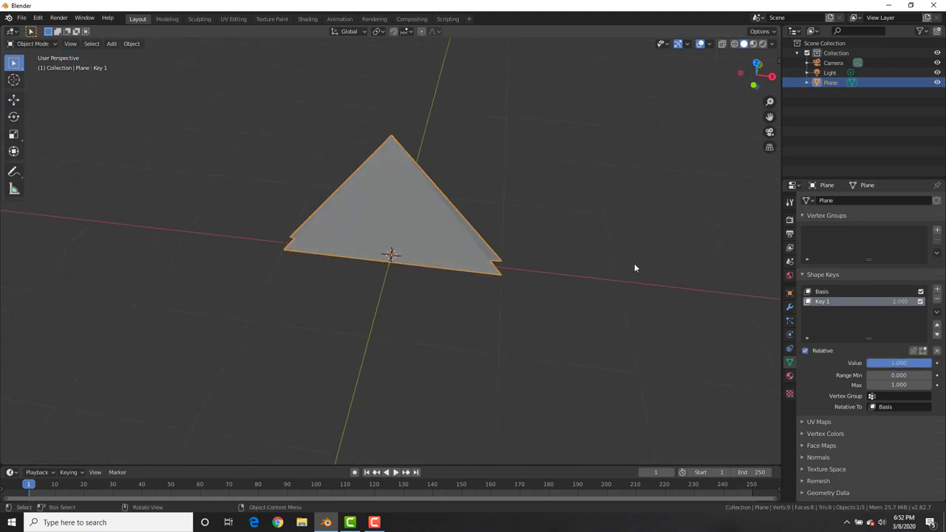
pyautogui.moveTo(899, 362)
pyautogui.mouseDown()
pyautogui.moveTo(833, 362)
pyautogui.moveTo(899, 362)
pyautogui.mouseUp()
pyautogui.moveTo(480, 182); pyautogui.dragTo(479, 161, button='middle')
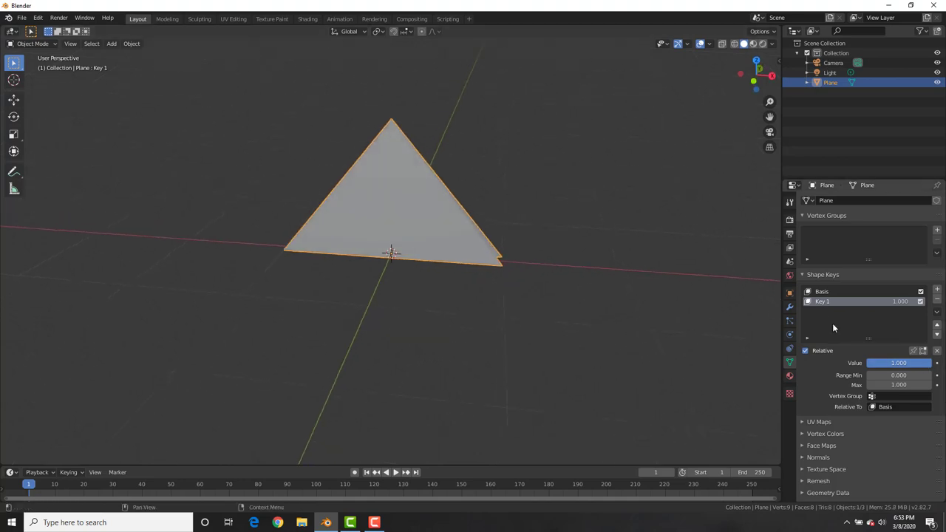
# Step: Add a second shape key, Key 2, set its value to 1.000 and enter Edit Mode in top view
pyautogui.click(937, 291)
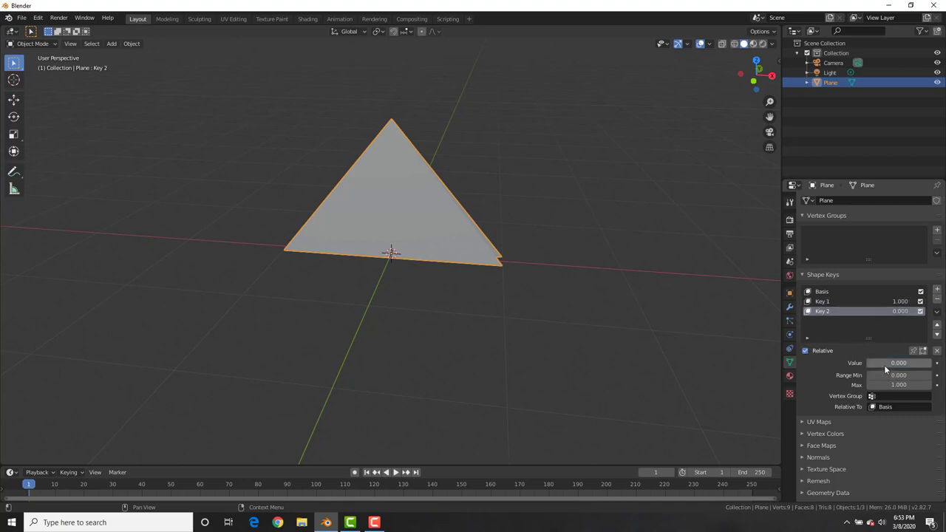
pyautogui.moveTo(886, 365); pyautogui.dragTo(929, 363)
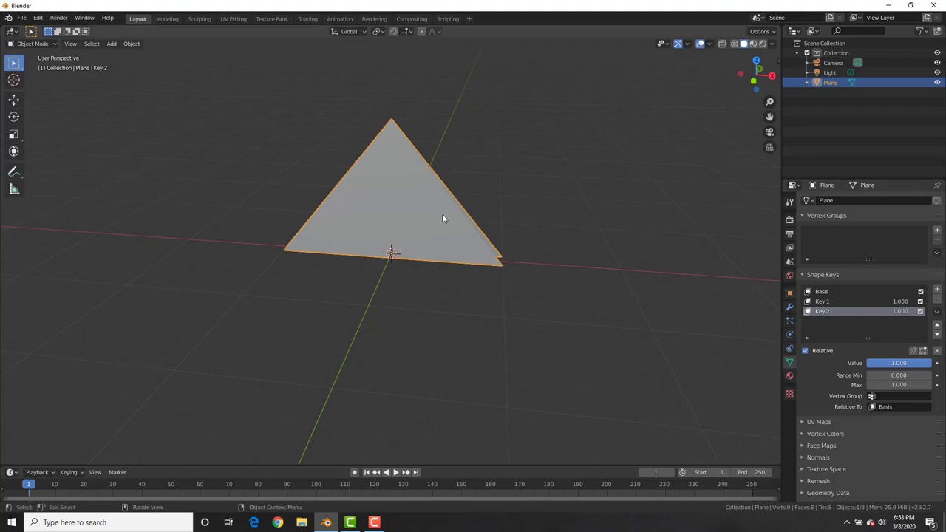
pyautogui.press('Tab')
pyautogui.press('KP_7')
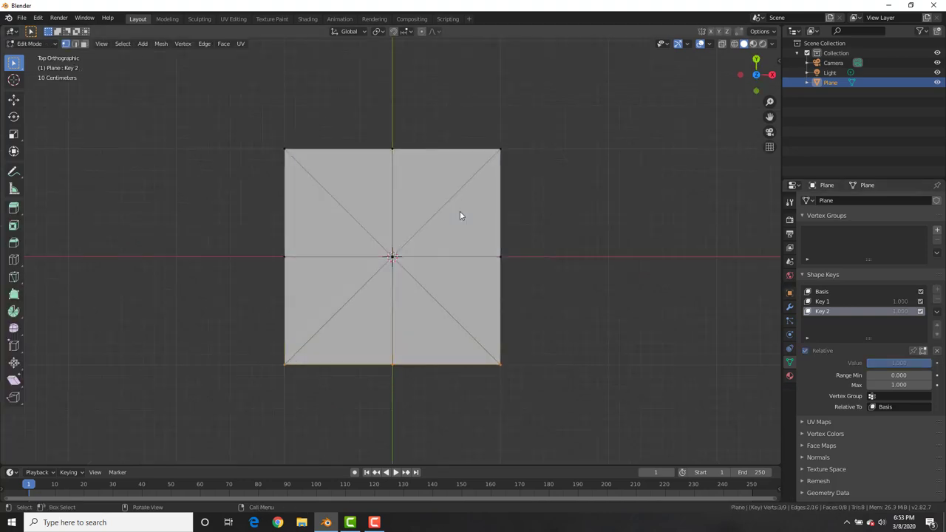
# Step: With the Knife, cut a near-vertical edge from the middle of the lower edge's right half up to the lower-right diagonal
pyautogui.scroll(2, 466, 222)
pyautogui.keyDown('shift'); pyautogui.moveTo(478, 242); pyautogui.dragTo(472, 174, button='middle'); pyautogui.keyUp('shift')
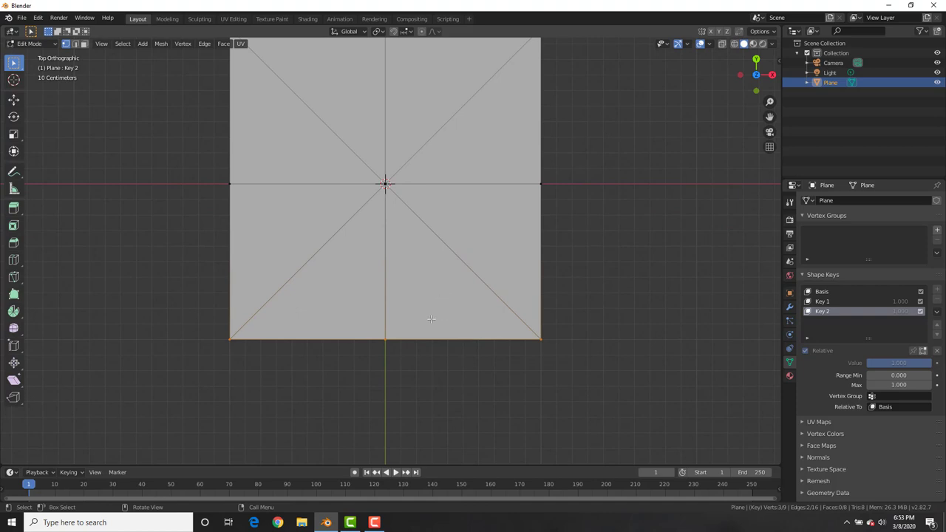
pyautogui.press('k')
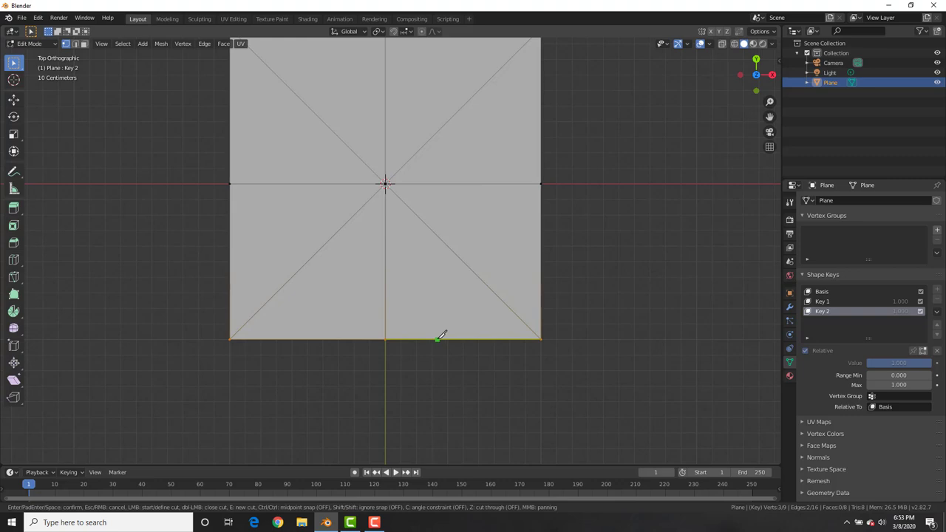
pyautogui.click(437, 339)
pyautogui.click(439, 229)
pyautogui.press('Return')
# Step: Knife a matching vertical edge from the middle of the lower edge's left half up to the lower-left diagonal
pyautogui.press('k')
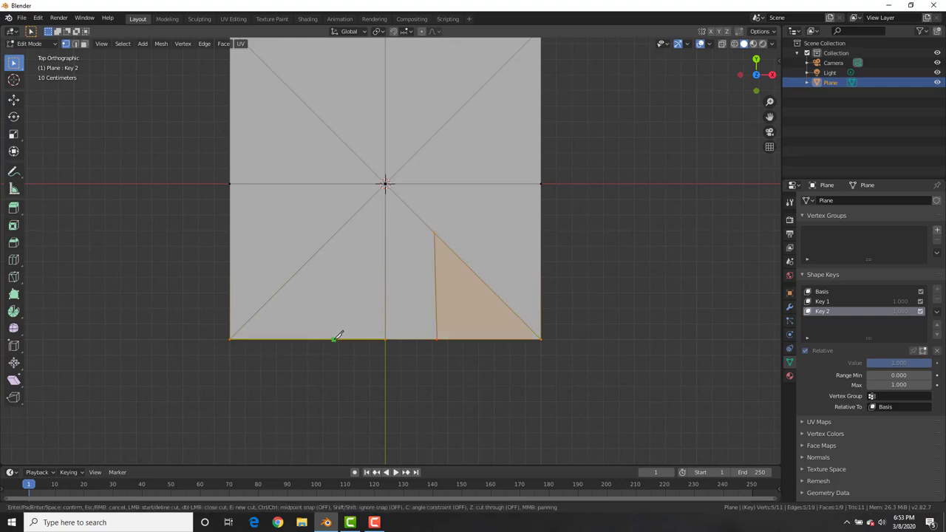
pyautogui.click(335, 339)
pyautogui.click(336, 233)
pyautogui.press('Return')
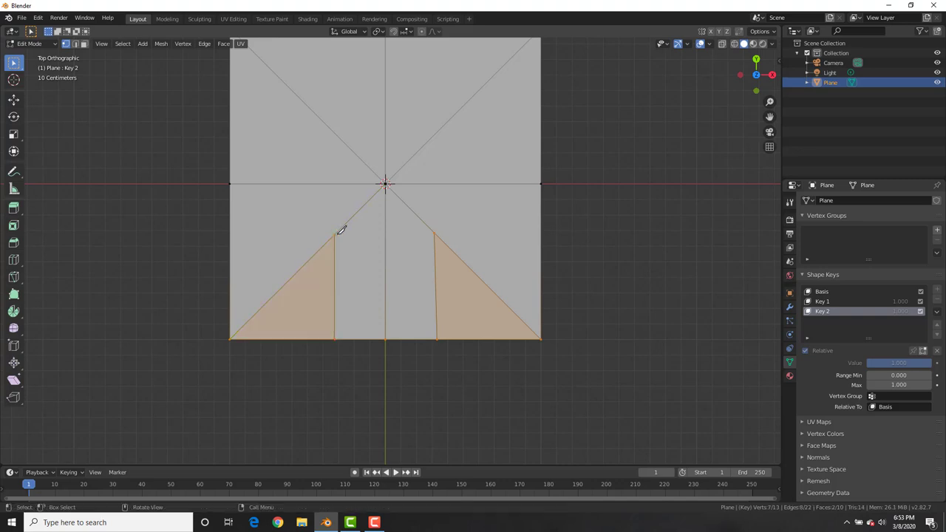
pyautogui.click(336, 339)
pyautogui.press('g')
pyautogui.press('Escape')
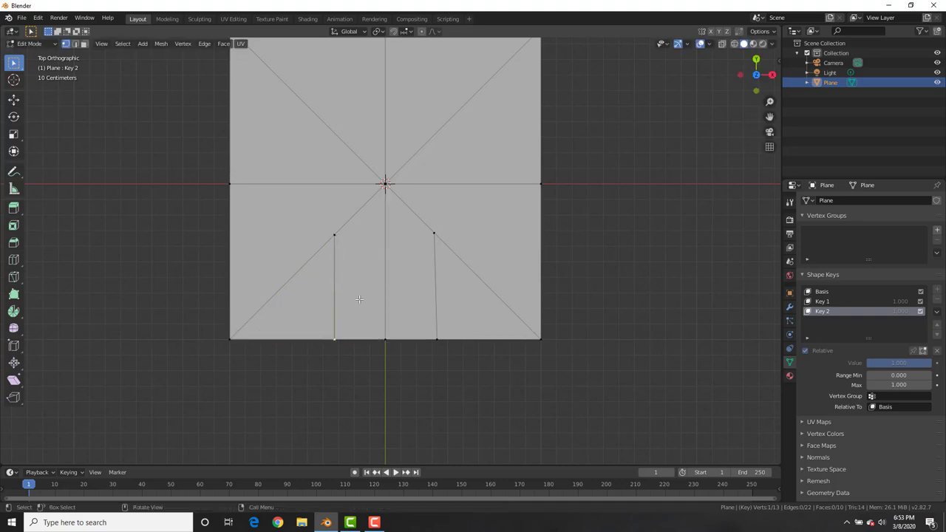
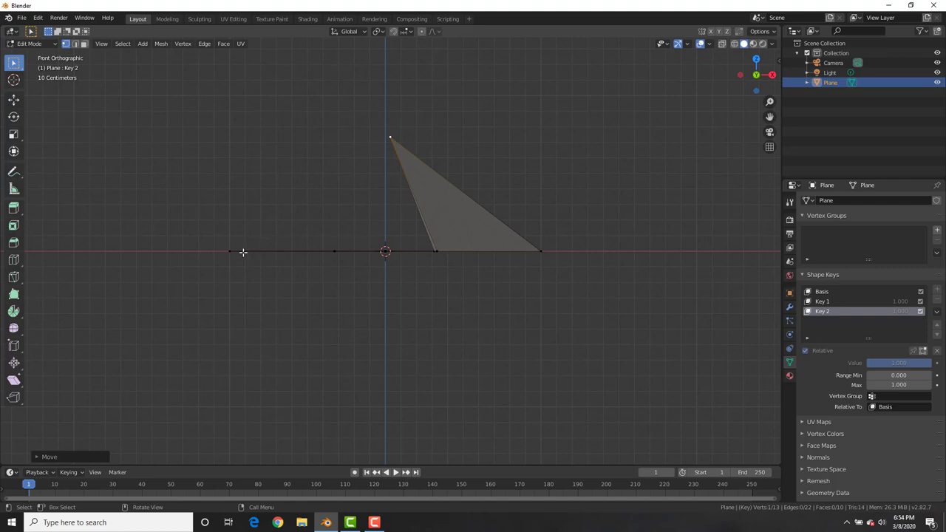
# Step: In front view, move the left corner vertex up and inward to mirror the raised right corner near the center, then check the fold in Object Mode
pyautogui.press('g')
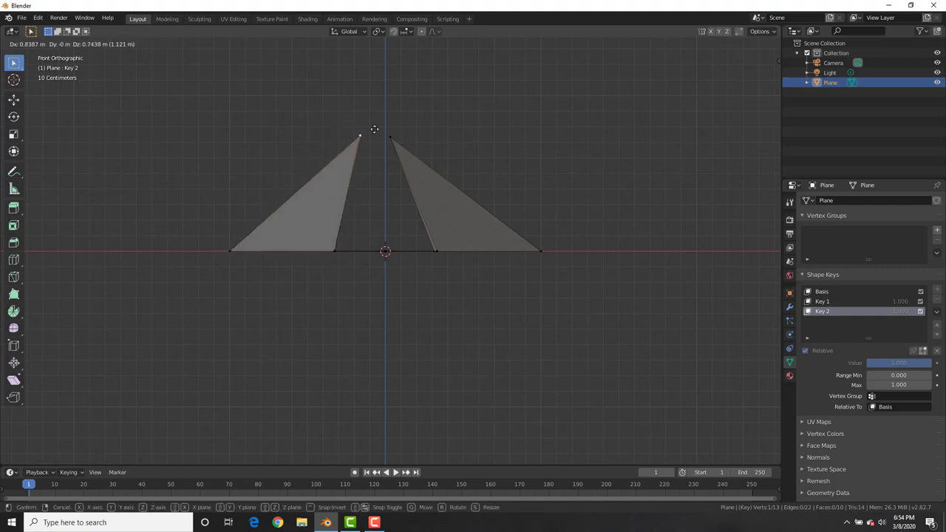
pyautogui.click(388, 130)
pyautogui.moveTo(404, 136); pyautogui.dragTo(419, 222, button='middle')
pyautogui.press('Tab')
pyautogui.press('Tab')
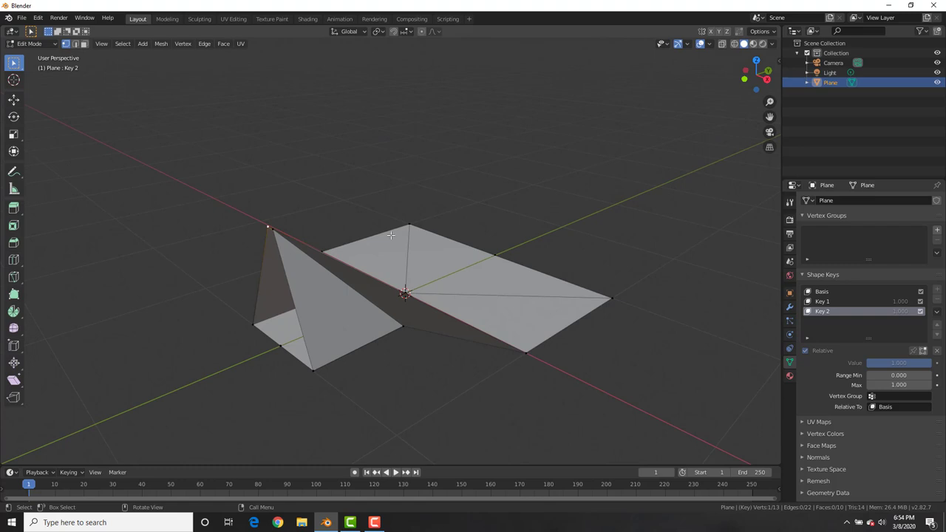
# Step: Raise the two folded corner tips together along Z and preview the combined shape in Object Mode
pyautogui.press('g')
pyautogui.press('z')
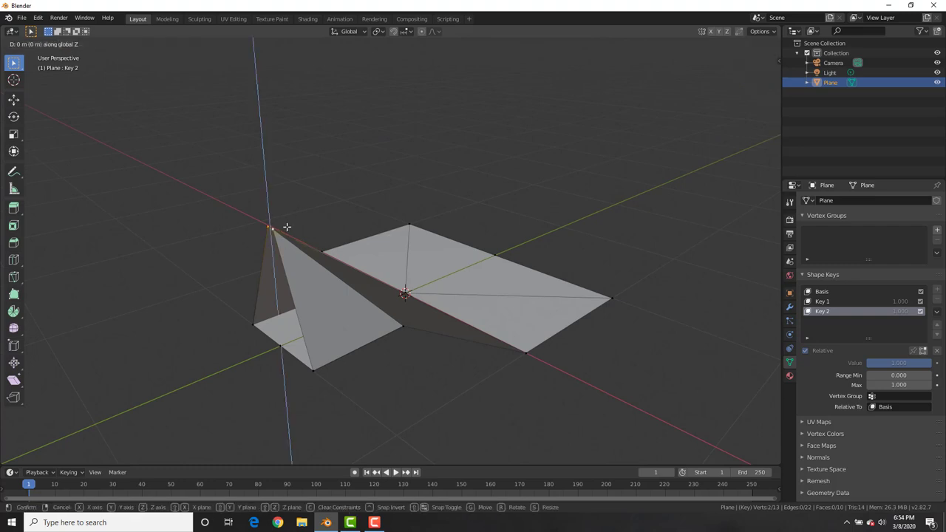
pyautogui.click(283, 126)
pyautogui.press('Tab')
pyautogui.moveTo(283, 127); pyautogui.dragTo(400, 148, button='middle')
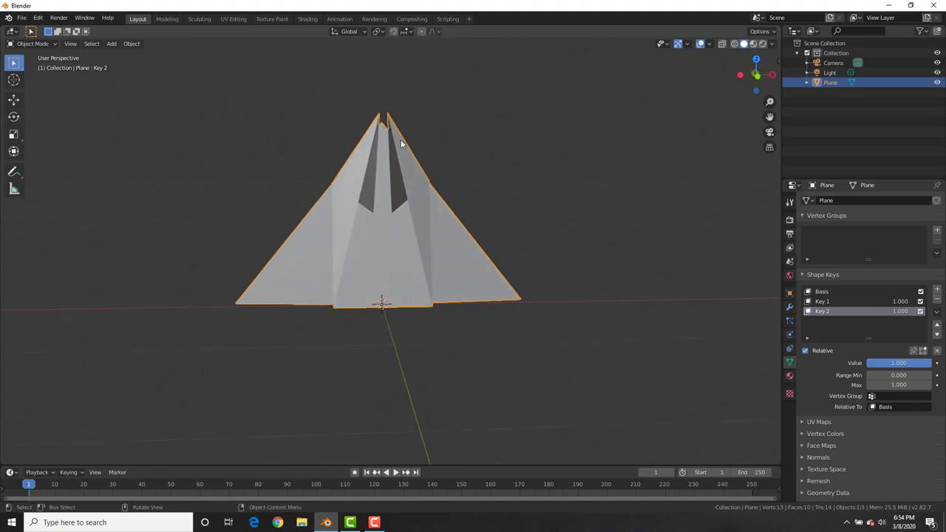
# Step: Adjust the height of the two tips once more along Z and inspect the fold from the side in Object Mode
pyautogui.press('Tab')
pyautogui.press('g')
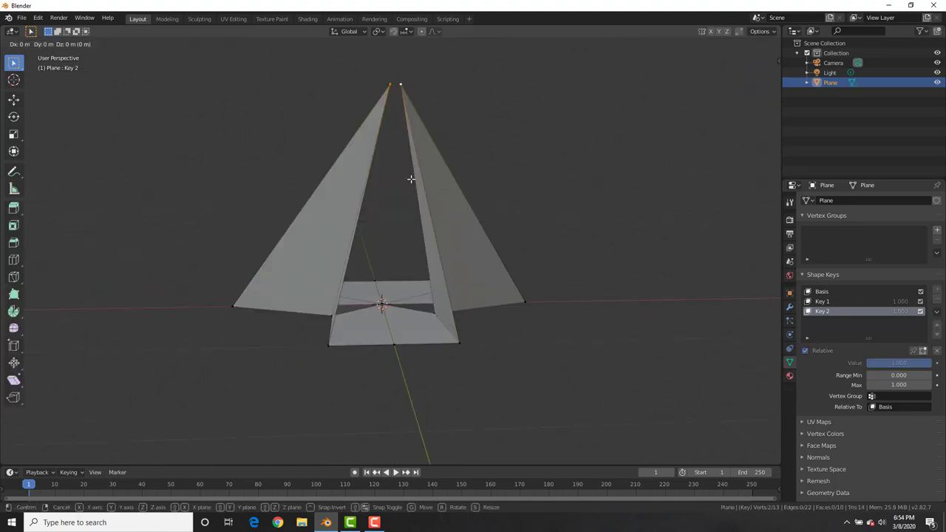
pyautogui.press('z')
pyautogui.click(412, 145)
pyautogui.press('Tab')
pyautogui.moveTo(412, 144); pyautogui.dragTo(317, 198, button='middle')
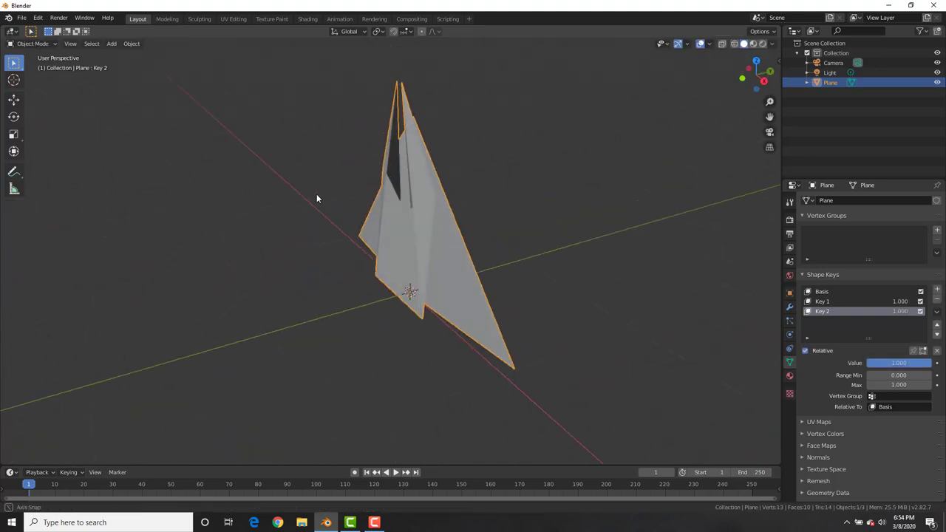
# Step: Try moving the two tips about 1.1 m along negative Y, preview the shape, and shift them back along Y
pyautogui.press('Tab')
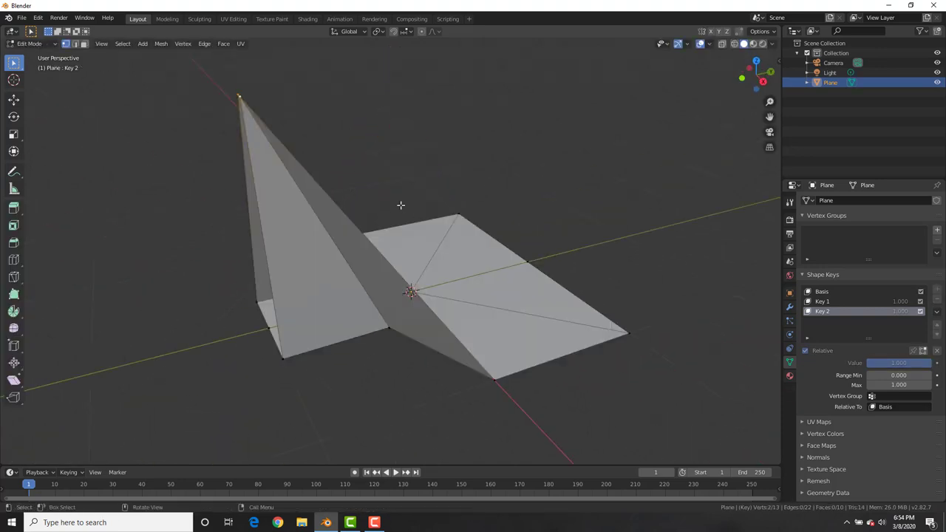
pyautogui.press('g')
pyautogui.press('y')
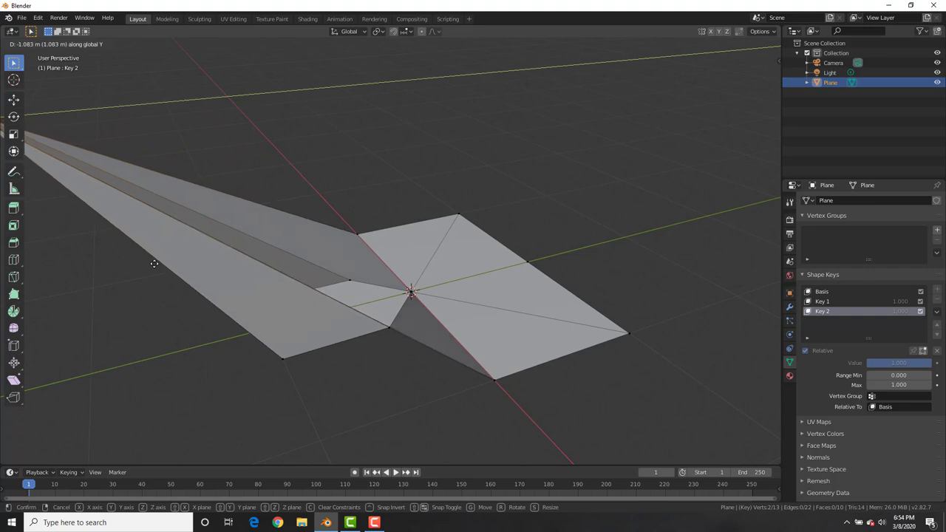
pyautogui.click(154, 265)
pyautogui.press('Tab')
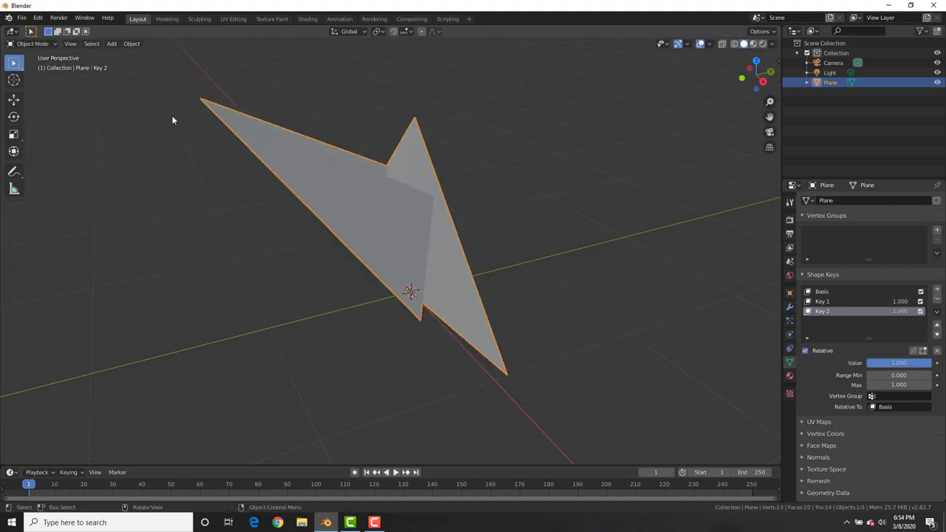
pyautogui.press('Tab')
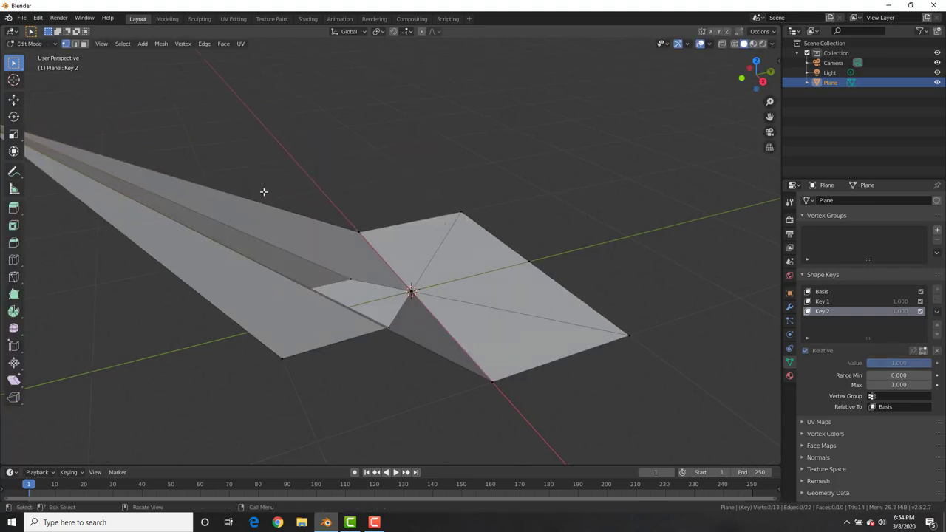
pyautogui.press('g')
pyautogui.press('y')
pyautogui.click(347, 274)
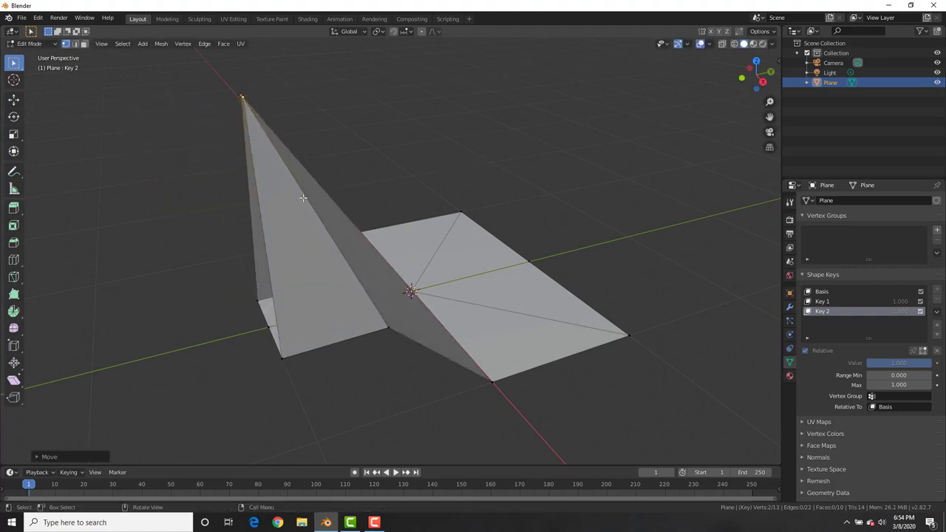
# Step: Try shifting the two tips along positive Y toward the plane's center and preview the fold in Object Mode
pyautogui.moveTo(303, 197); pyautogui.dragTo(311, 188, button='middle')
pyautogui.press('g')
pyautogui.press('y')
pyautogui.click(394, 171)
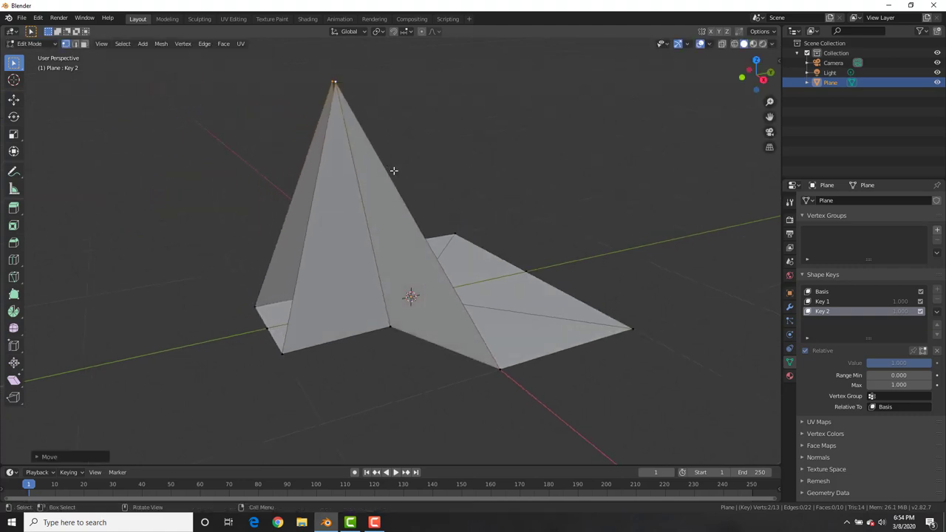
pyautogui.press('Tab')
pyautogui.moveTo(488, 126); pyautogui.dragTo(443, 190, button='middle')
# Step: Move the two tips along negative Y until they sit above the plane's front edge, then preview the fold
pyautogui.press('Tab')
pyautogui.press('g')
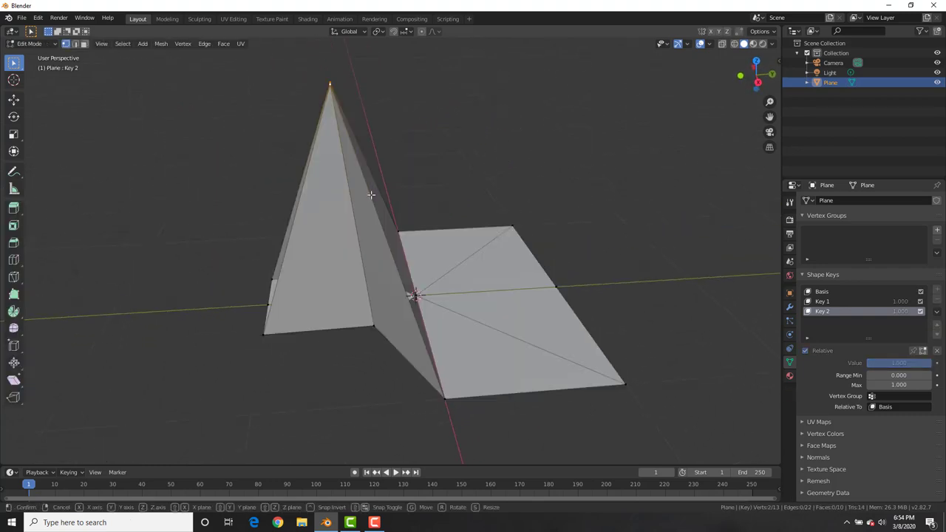
pyautogui.press('y')
pyautogui.click(270, 243)
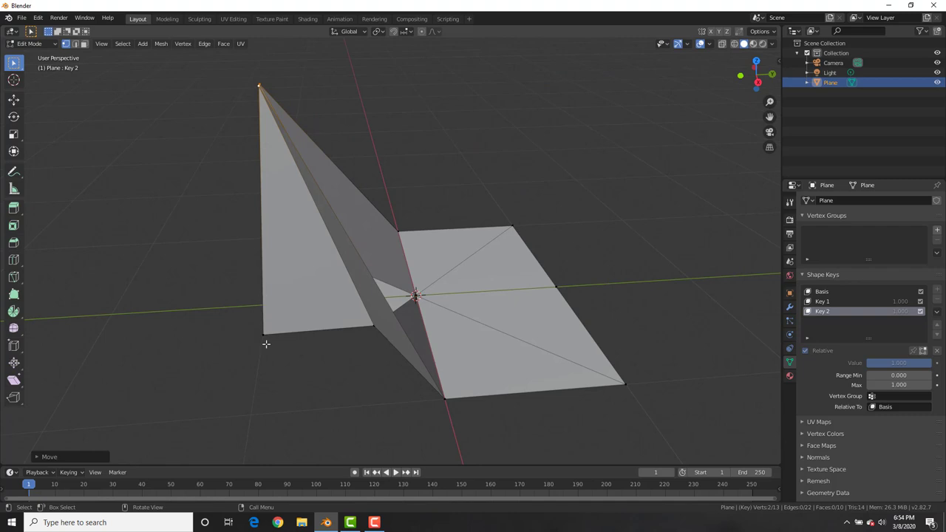
pyautogui.press('Tab')
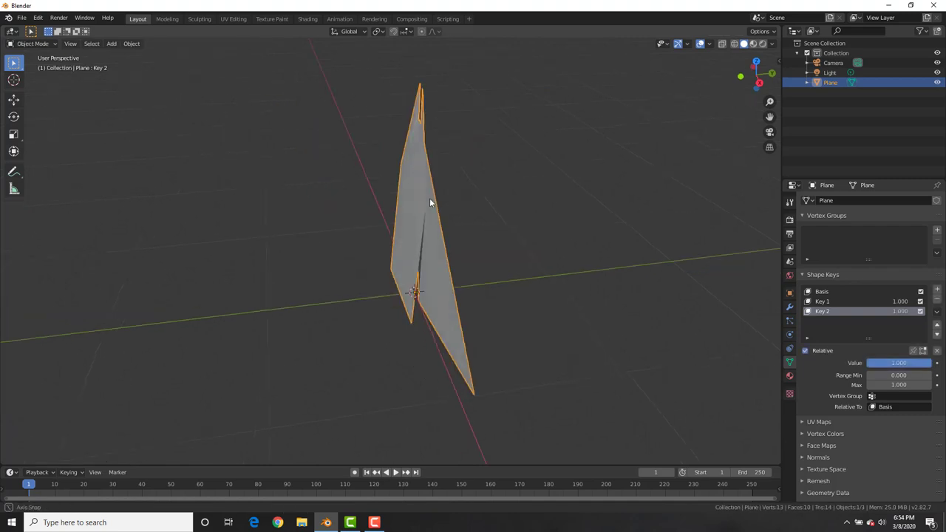
pyautogui.moveTo(429, 198); pyautogui.dragTo(454, 152, button='middle')
# Step: Fine-tune the position of the two tips with a free move and return to Object Mode
pyautogui.press('Tab')
pyautogui.press('g')
pyautogui.click(409, 185)
pyautogui.press('Tab')
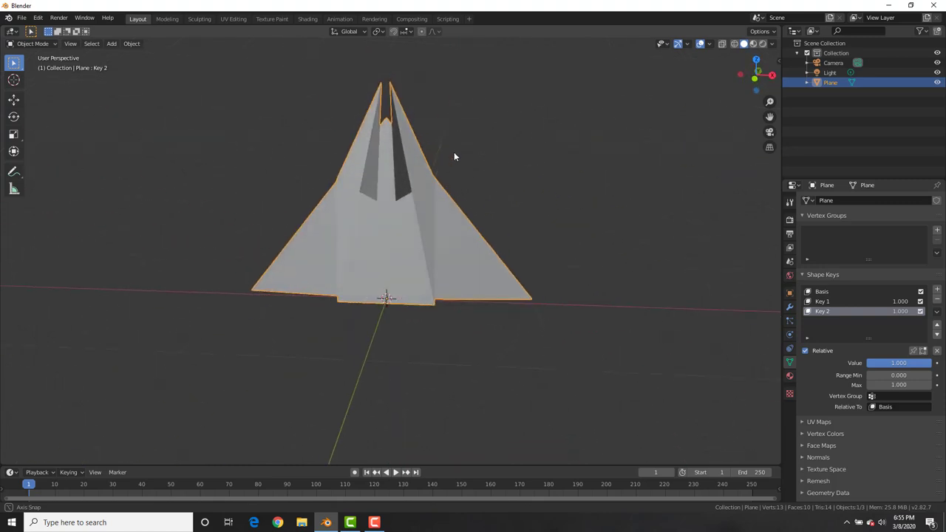
# Step: Scale the three vertices of the front edge between the knife cuts inward along X, close to the center, and return to Object Mode
pyautogui.scroll(5, 444, 306)
pyautogui.moveTo(487, 260); pyautogui.dragTo(365, 292, button='middle')
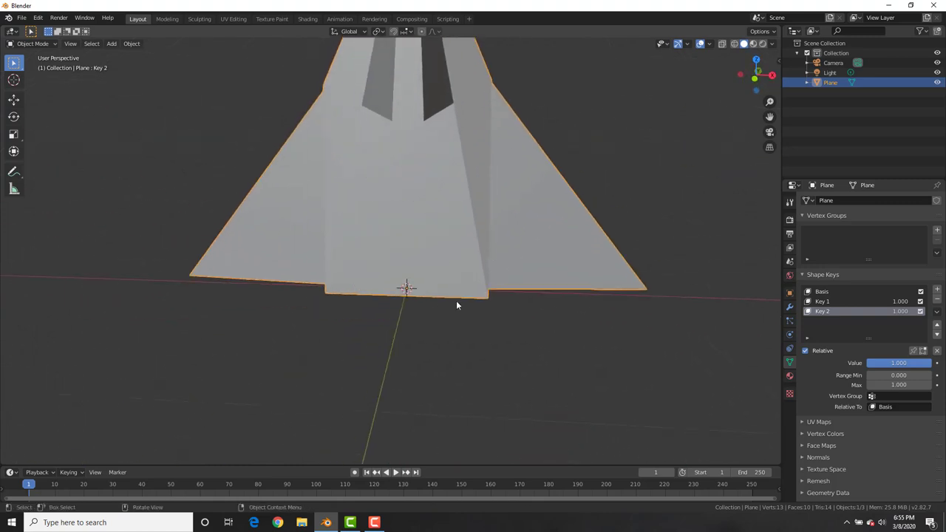
pyautogui.moveTo(456, 305); pyautogui.dragTo(481, 353, button='middle')
pyautogui.press('Tab')
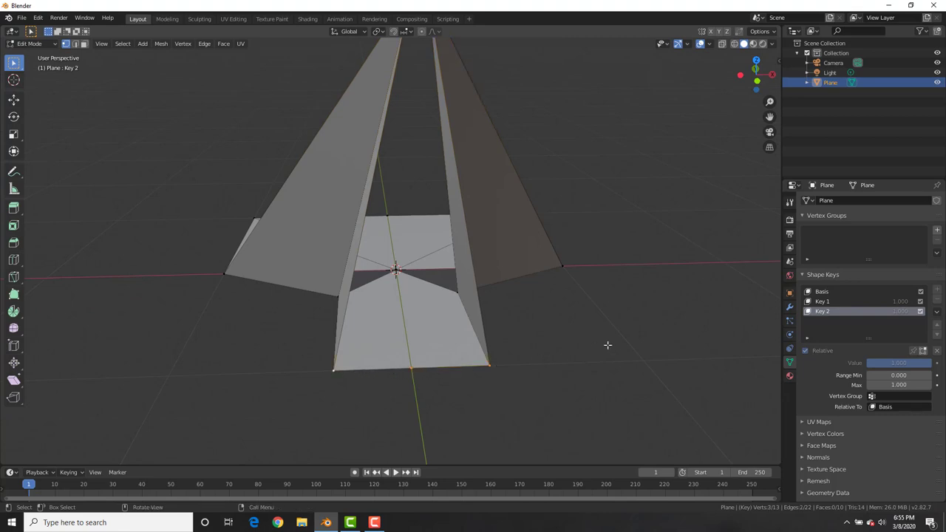
pyautogui.press('s')
pyautogui.press('x')
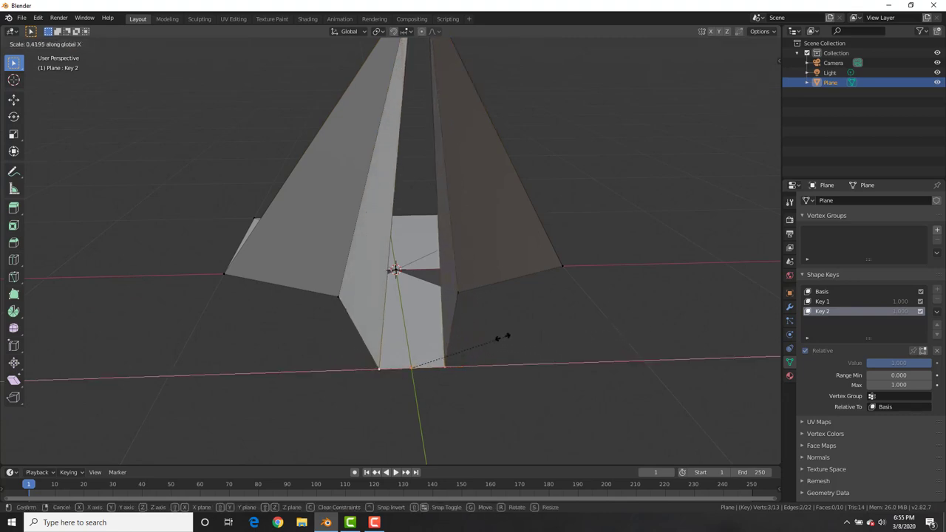
pyautogui.click(439, 344)
pyautogui.press('Tab')
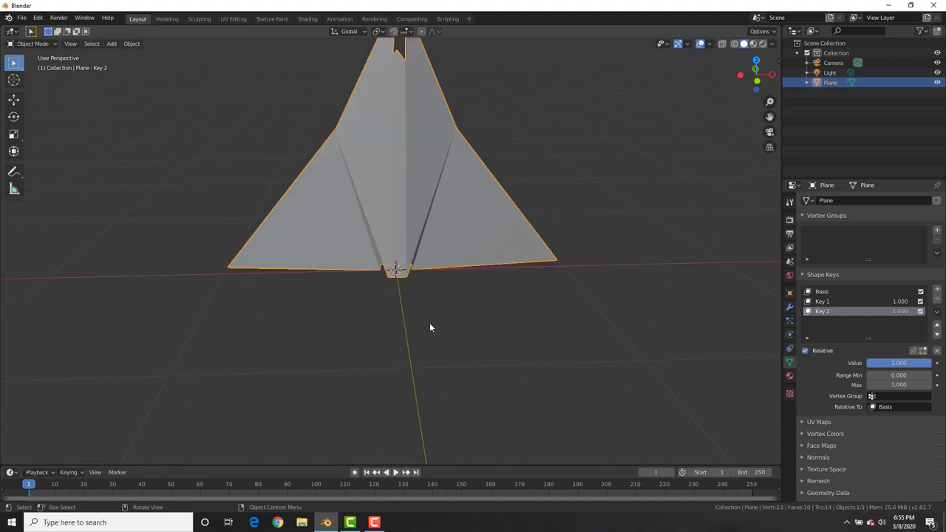
# Step: Scrub Key 2's value to preview the second fold, leaving it at 1.000
pyautogui.moveTo(430, 328); pyautogui.dragTo(510, 252, button='middle')
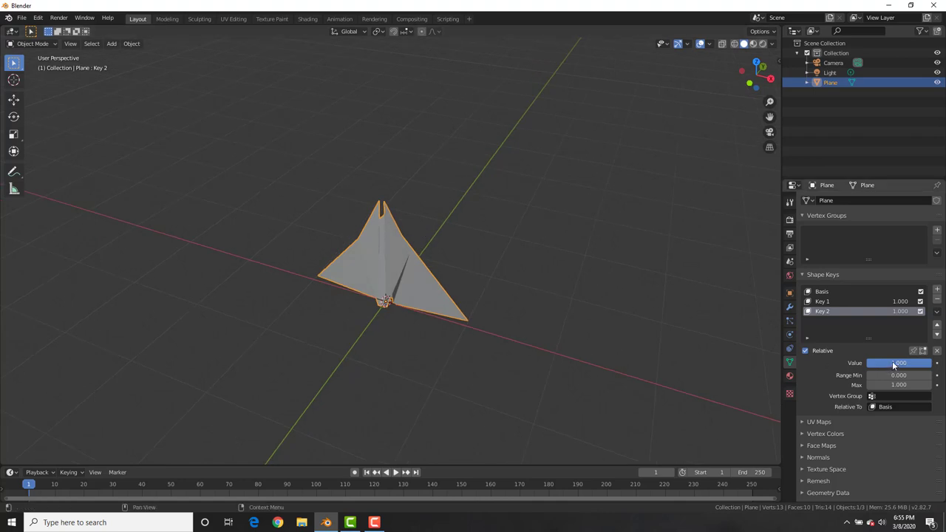
pyautogui.moveTo(892, 361)
pyautogui.mouseDown()
pyautogui.moveTo(846, 362)
pyautogui.moveTo(898, 362)
pyautogui.mouseUp()
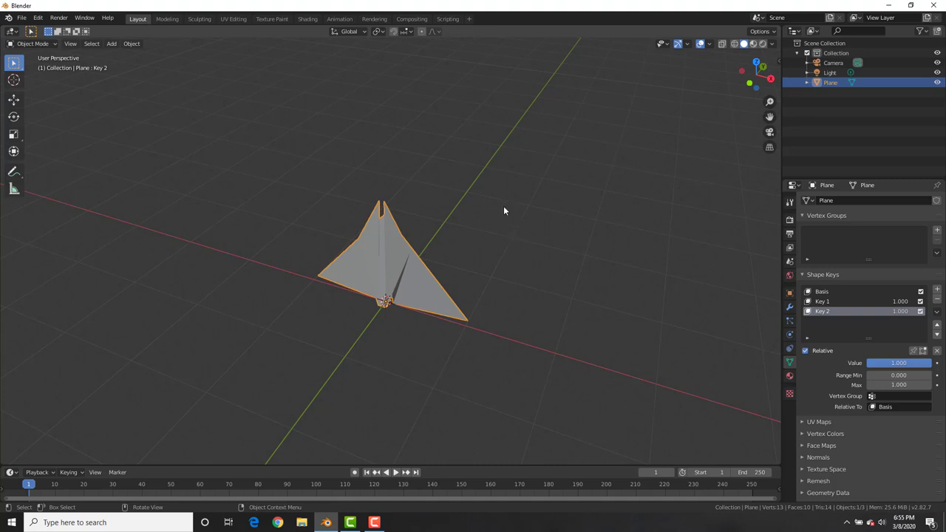
pyautogui.moveTo(505, 209); pyautogui.dragTo(464, 205, button='middle')
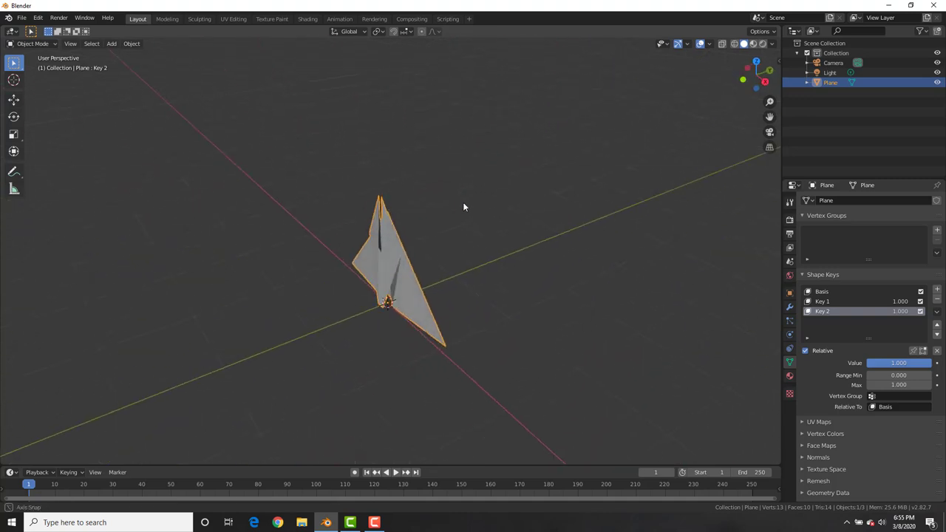
# Step: Add a third shape key, Key 3, with its value at 1.000 and open the plane in Edit Mode in top view
pyautogui.click(937, 290)
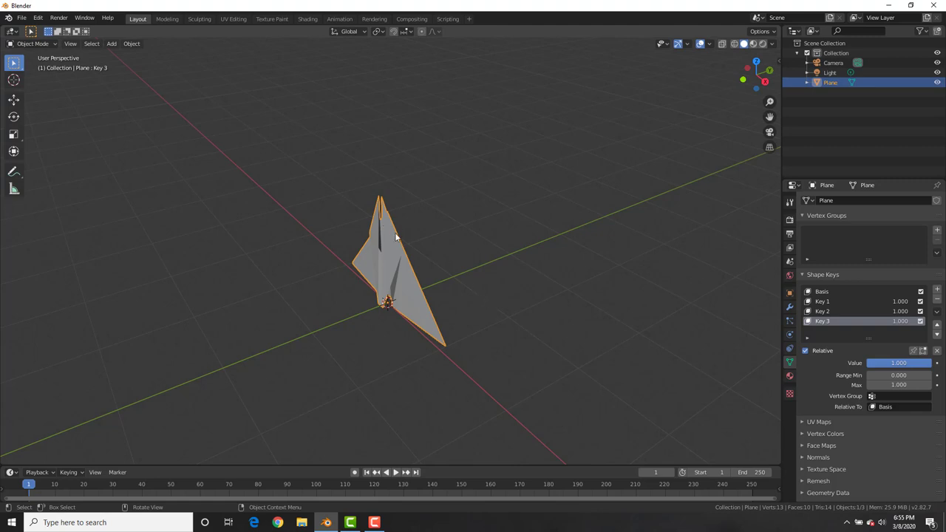
pyautogui.press('Tab')
pyautogui.moveTo(402, 241); pyautogui.dragTo(406, 266, button='middle')
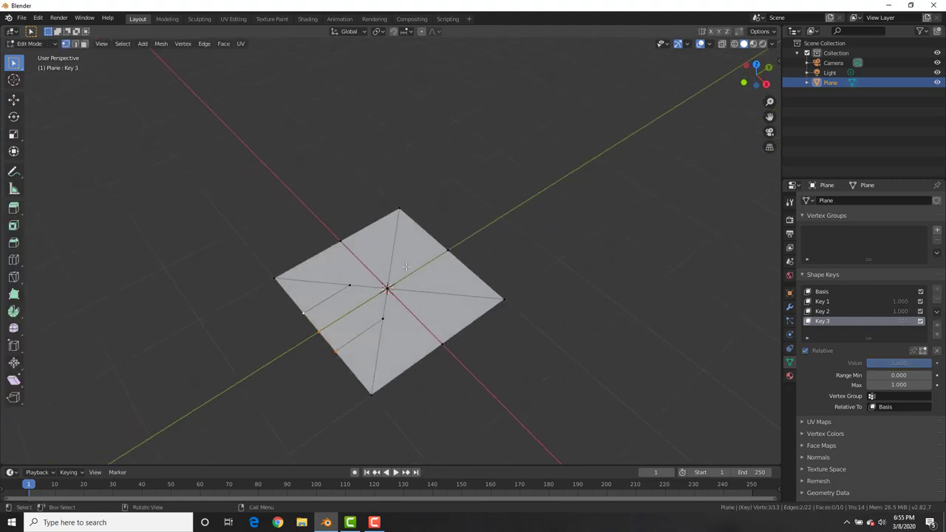
pyautogui.press('KP_7')
pyautogui.scroll(4, 408, 229)
pyautogui.keyDown('shift'); pyautogui.scroll(2, 465, 224); pyautogui.keyUp('shift')
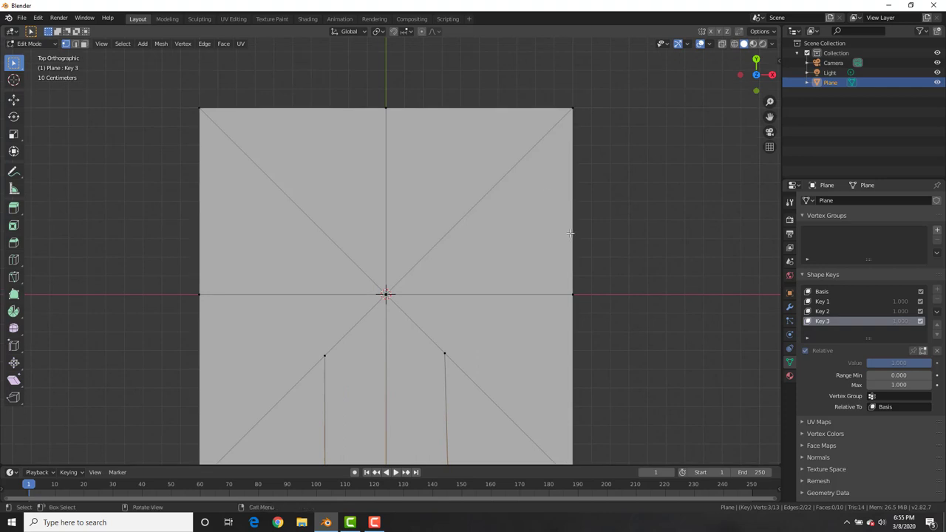
# Step: Cut a horizontal line across the plane's upper half from one side edge to the other with the Knife
pyautogui.press('k')
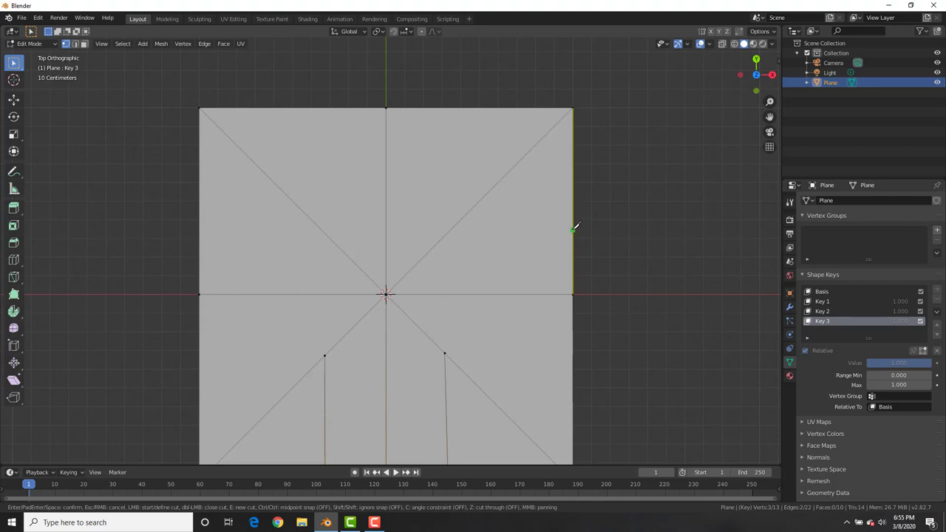
pyautogui.click(574, 229)
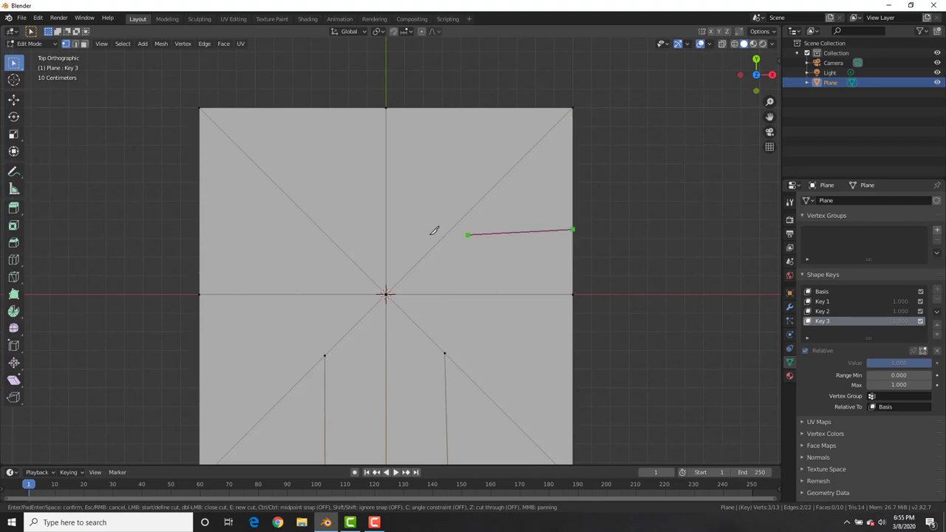
pyautogui.click(205, 226)
pyautogui.press('Return')
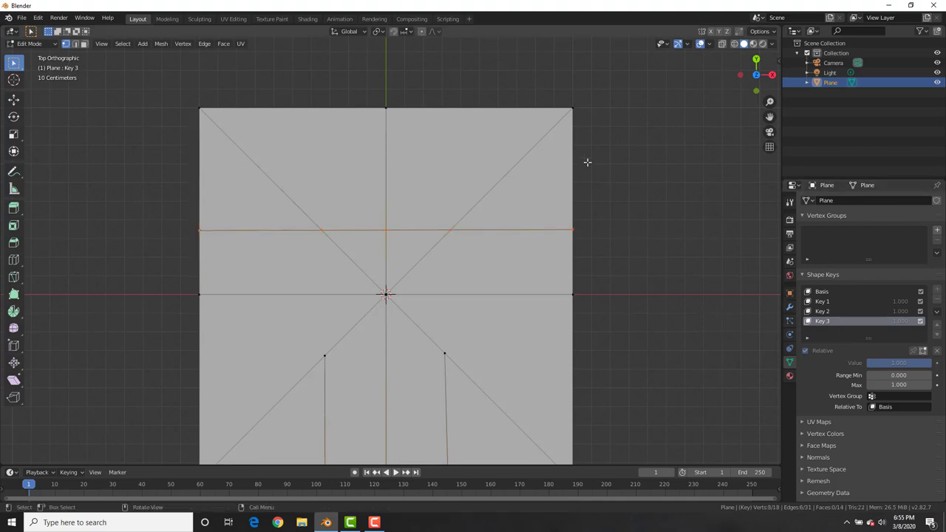
pyautogui.press('Tab')
pyautogui.press('Tab')
# Step: Raise the two outer corner vertices beyond the knife cut along Z in back view and return to Object Mode
pyautogui.moveTo(646, 231); pyautogui.dragTo(454, 169, button='middle')
pyautogui.press('Tab')
pyautogui.moveTo(471, 260); pyautogui.dragTo(466, 217, button='middle')
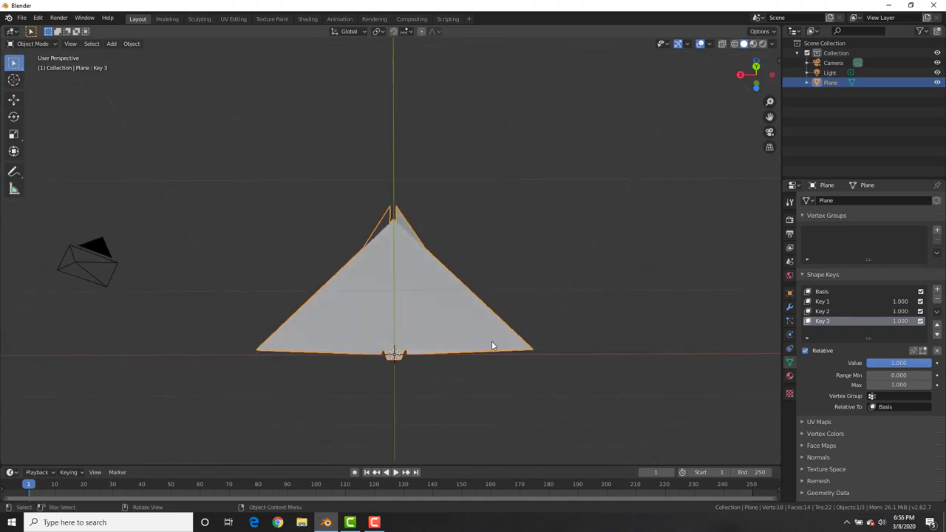
pyautogui.moveTo(491, 345); pyautogui.dragTo(536, 247, button='middle')
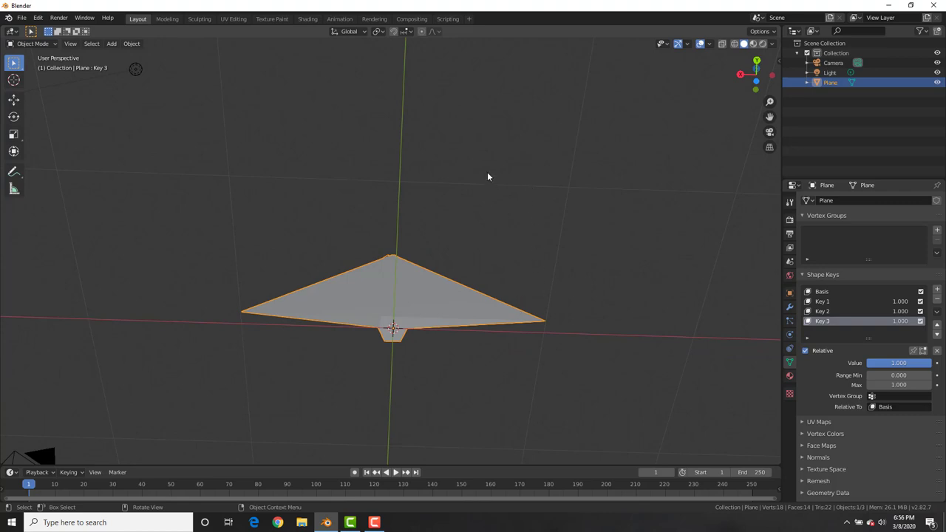
pyautogui.press('Tab')
pyautogui.moveTo(487, 222); pyautogui.dragTo(481, 325, button='middle')
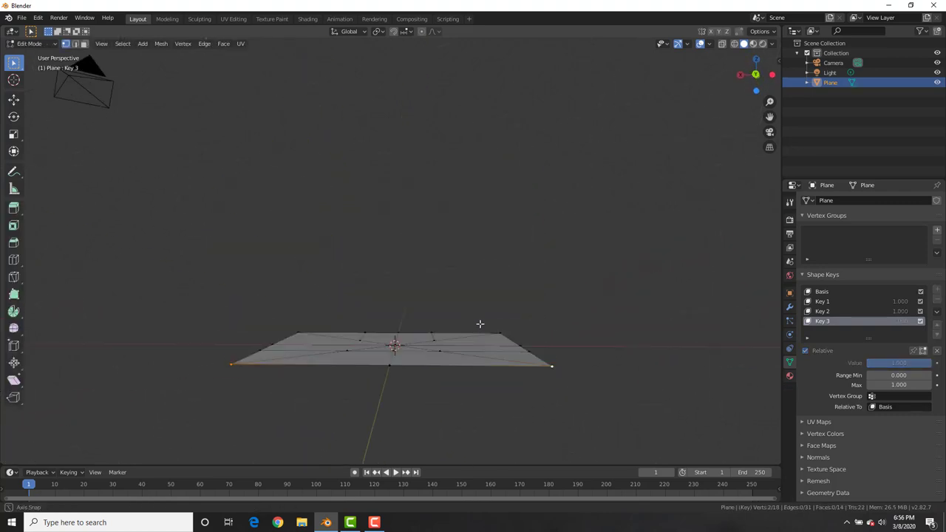
pyautogui.press('ctrl+KP_1')
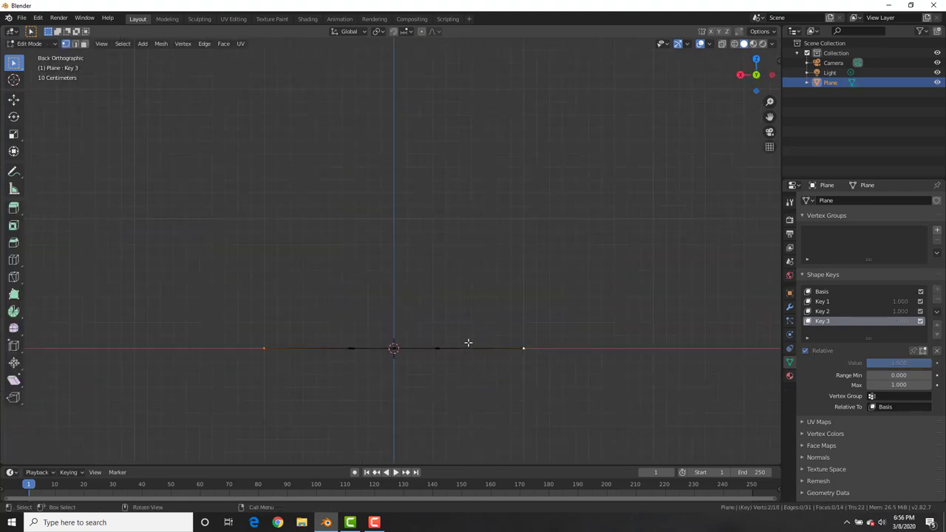
pyautogui.press('g')
pyautogui.press('z')
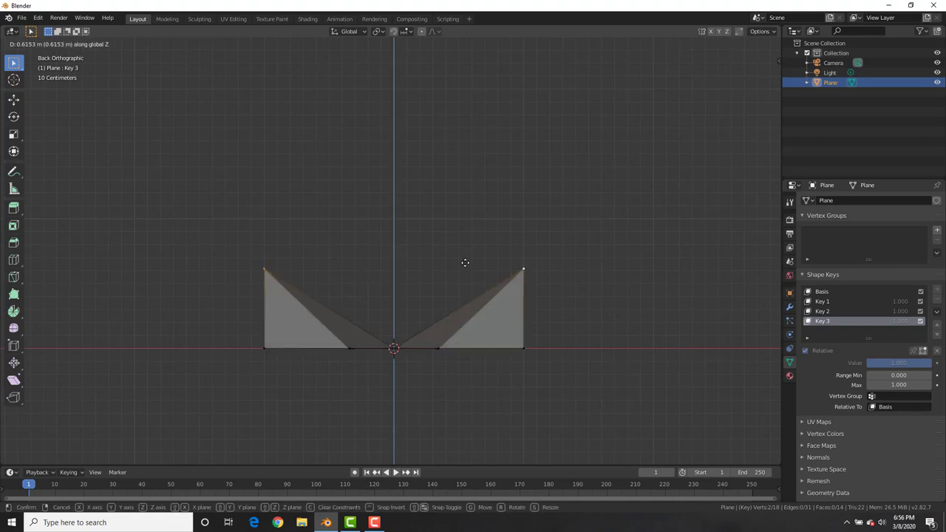
pyautogui.click(460, 249)
pyautogui.press('Tab')
pyautogui.moveTo(443, 226); pyautogui.dragTo(428, 205, button='middle')
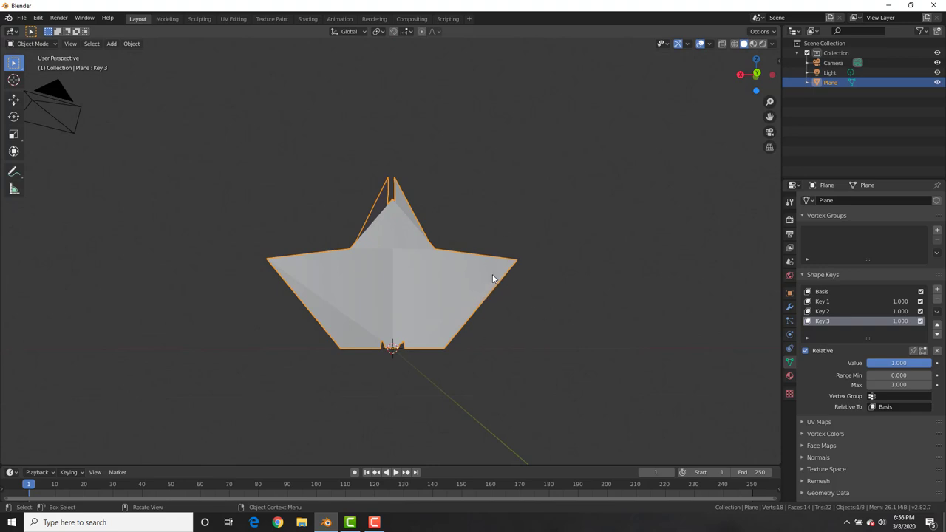
# Step: Raise the same two corner vertices about 1.44 m further along Z and return to Object Mode
pyautogui.press('Tab')
pyautogui.press('g')
pyautogui.press('z')
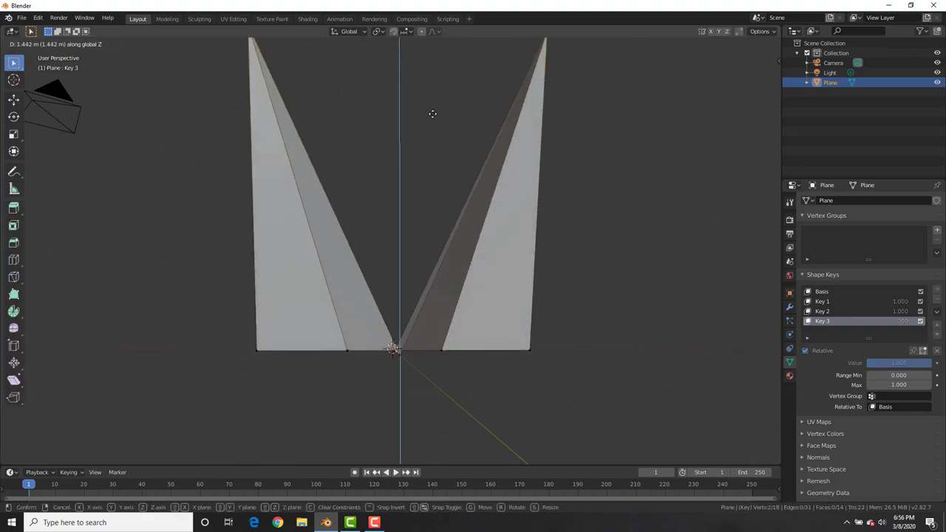
pyautogui.click(432, 114)
pyautogui.press('Tab')
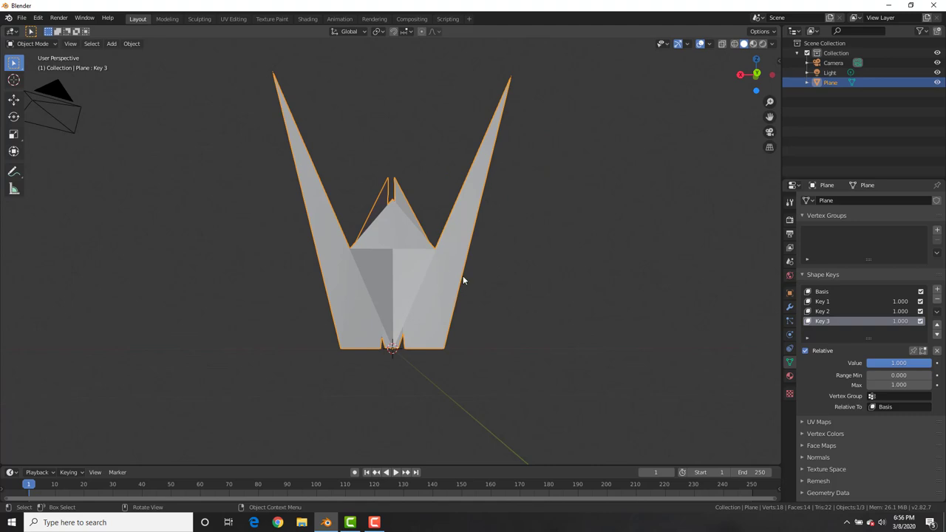
# Step: Lower the two corner vertices along Z until the wing tips stand below the center peaks, and return to Object Mode
pyautogui.press('Tab')
pyautogui.press('g')
pyautogui.press('z')
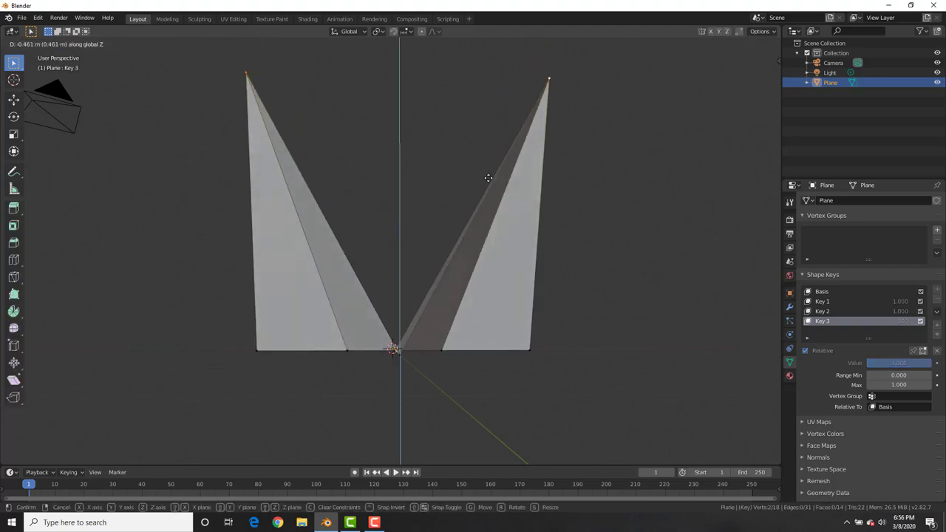
pyautogui.click(473, 268)
pyautogui.press('Tab')
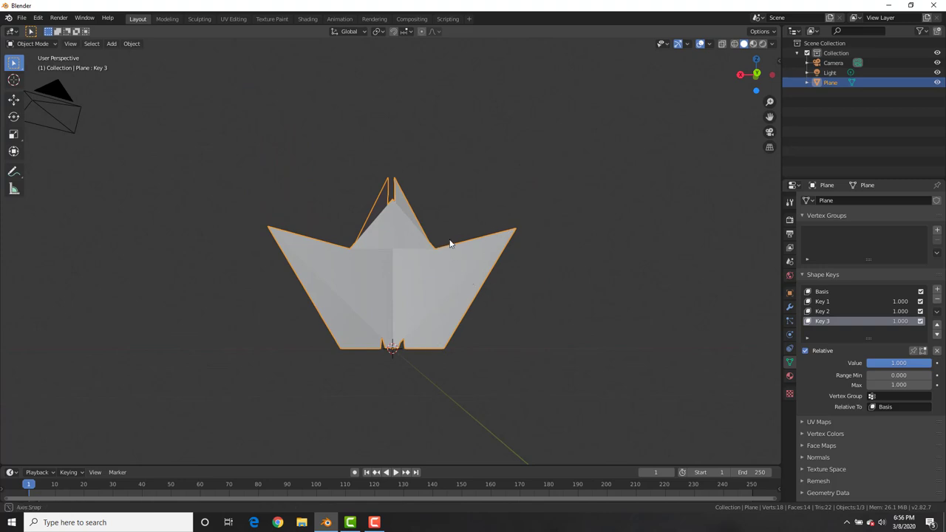
# Step: Compare the folded shape with the unfolded mesh from the side, switching between Object Mode and Edit Mode
pyautogui.moveTo(450, 243)
pyautogui.mouseDown(button='middle')
pyautogui.moveTo(504, 255)
pyautogui.moveTo(440, 245)
pyautogui.mouseUp(button='middle')
pyautogui.moveTo(475, 274); pyautogui.dragTo(433, 263, button='middle')
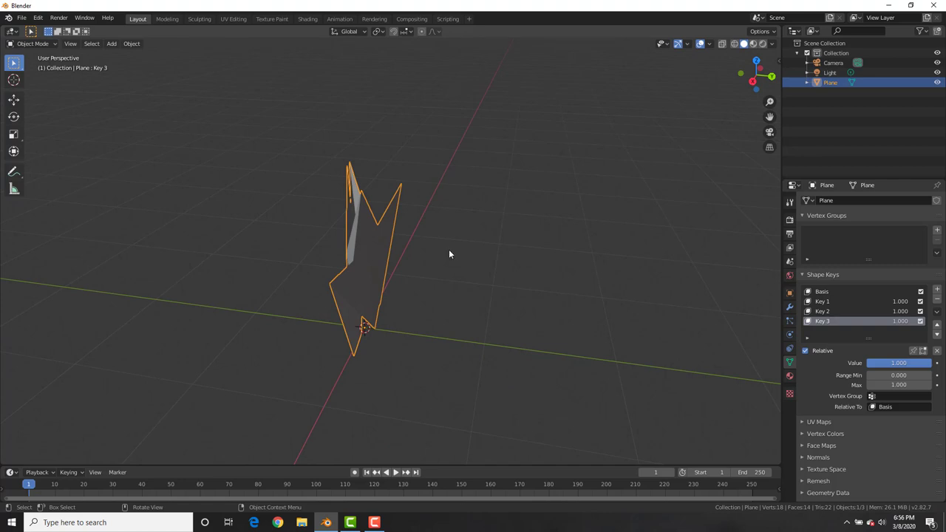
pyautogui.press('Tab')
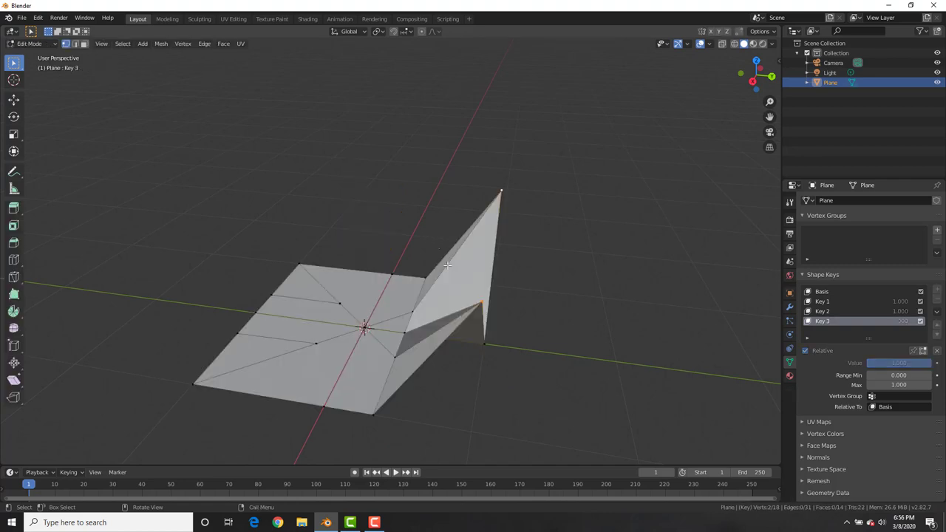
pyautogui.press('Tab')
pyautogui.press('Tab')
pyautogui.press('Tab')
pyautogui.moveTo(419, 197); pyautogui.dragTo(401, 222, button='middle')
pyautogui.press('Tab')
pyautogui.press('Tab')
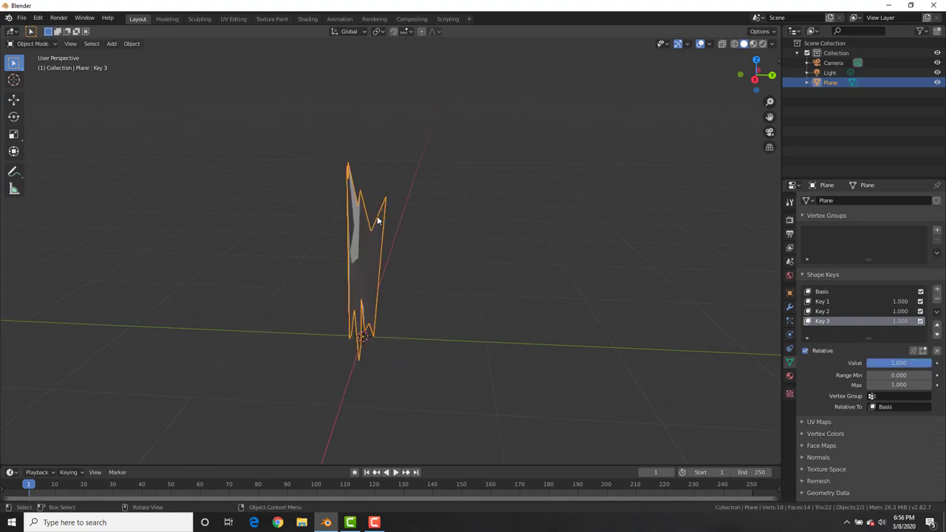
# Step: Move the two raised corner vertices outward along Y, away from the mesh center, and return to Object Mode
pyautogui.press('Tab')
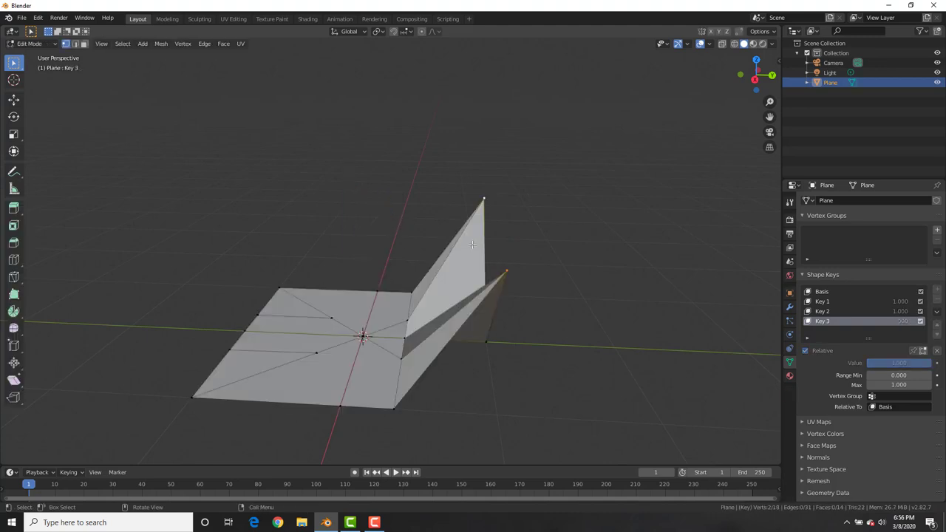
pyautogui.press('g')
pyautogui.press('y')
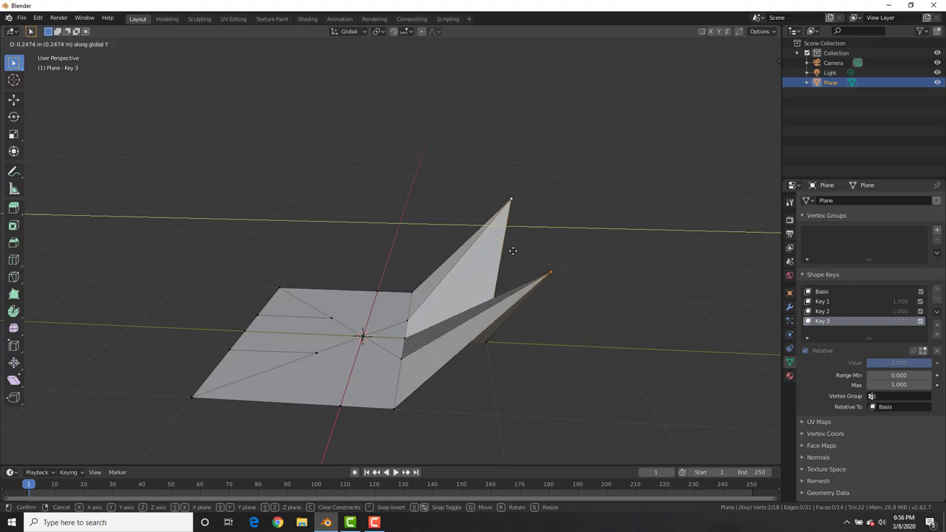
pyautogui.click(529, 255)
pyautogui.press('Tab')
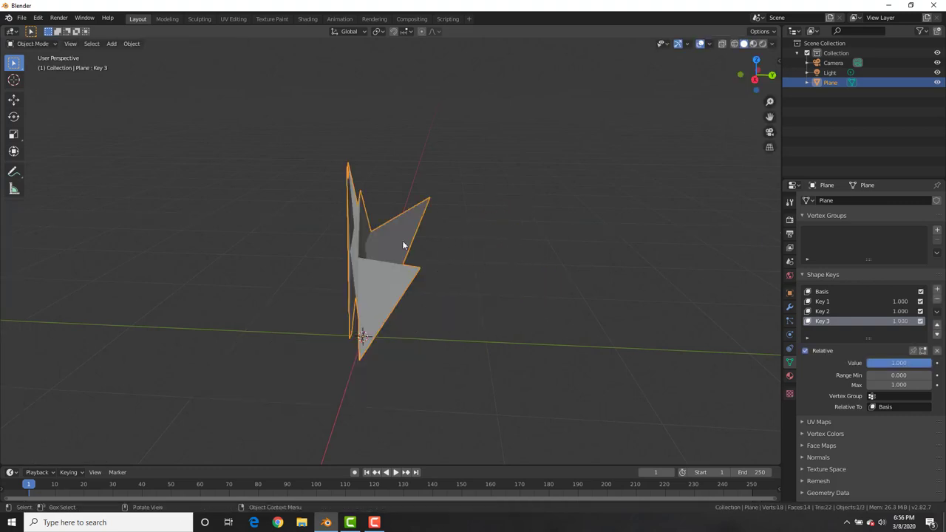
# Step: Move the two corner vertices even further outward along Y and check the wings from Object Mode
pyautogui.press('Tab')
pyautogui.press('g')
pyautogui.press('y')
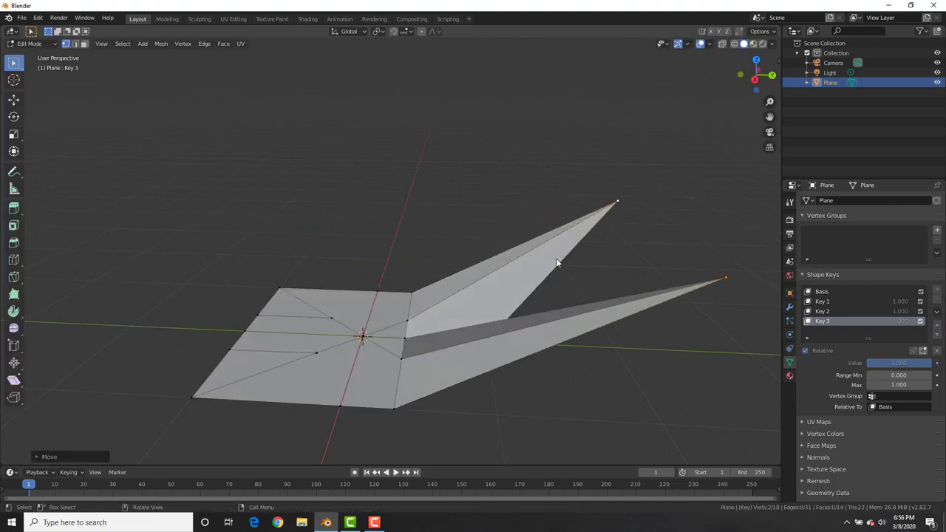
pyautogui.click(560, 261)
pyautogui.press('Tab')
pyautogui.moveTo(492, 267)
pyautogui.mouseDown(button='middle')
pyautogui.moveTo(397, 219)
pyautogui.moveTo(401, 171)
pyautogui.moveTo(468, 245)
pyautogui.moveTo(485, 281)
pyautogui.mouseUp(button='middle')
# Step: Pull the two corner vertices back along Y toward the mesh center and check the wings from Object Mode
pyautogui.press('Tab')
pyautogui.press('g')
pyautogui.press('y')
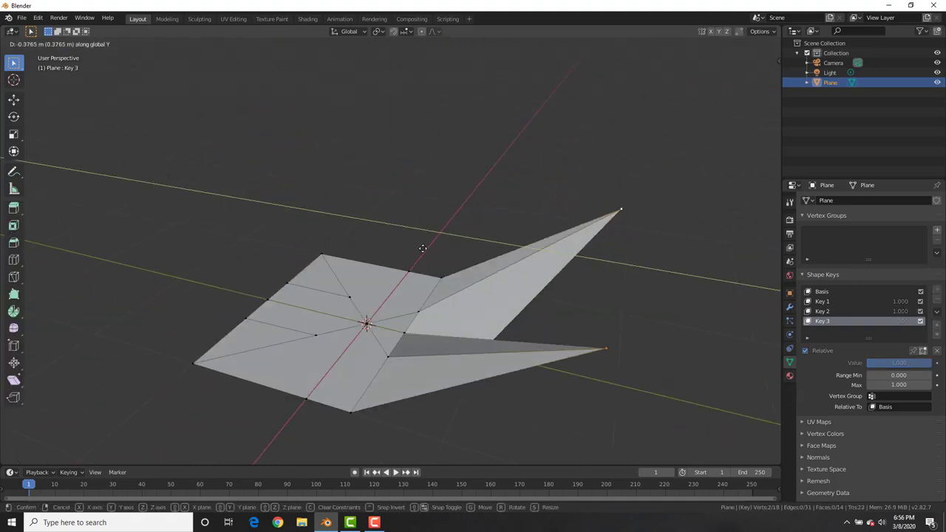
pyautogui.click(321, 243)
pyautogui.press('Tab')
pyautogui.moveTo(321, 243); pyautogui.dragTo(495, 218, button='middle')
# Step: Fine-tune the two wing-tip vertices with two more moves along Y and return to Object Mode
pyautogui.press('Tab')
pyautogui.press('g')
pyautogui.press('y')
pyautogui.click(444, 251)
pyautogui.press('Tab')
pyautogui.press('Tab')
pyautogui.press('g')
pyautogui.press('y')
pyautogui.click(484, 280)
pyautogui.press('Tab')
pyautogui.scroll(-3, 494, 219)
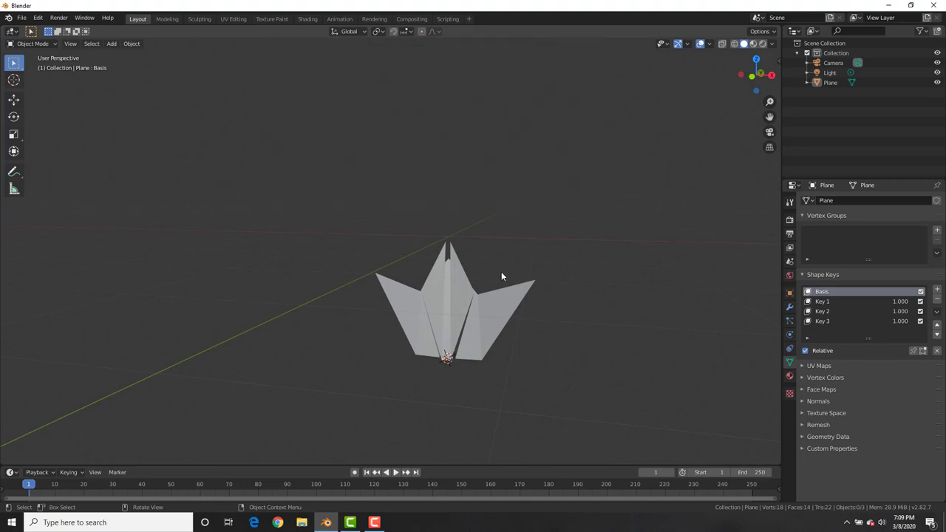
# Step: Select the folded plane and raise it about 1.74 m along Z
pyautogui.moveTo(502, 276); pyautogui.dragTo(444, 320, button='middle')
pyautogui.click(444, 320)
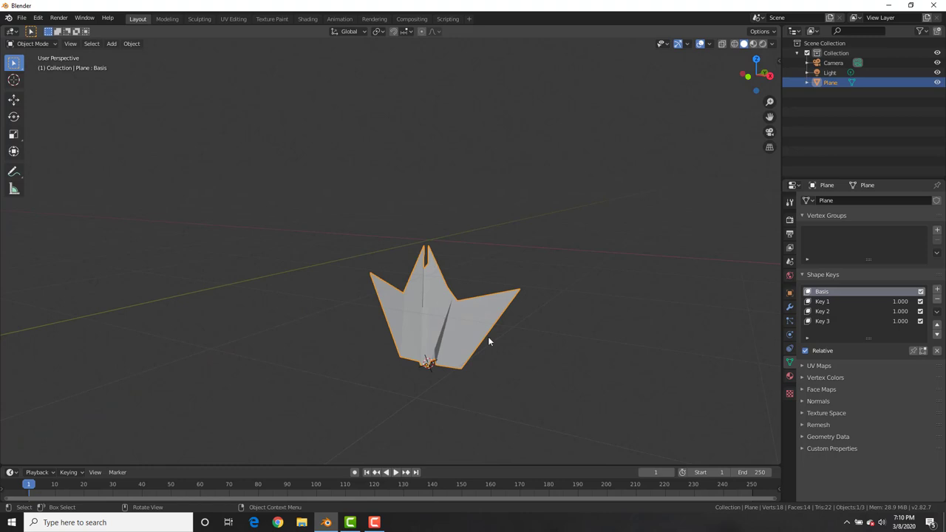
pyautogui.press('g')
pyautogui.press('z')
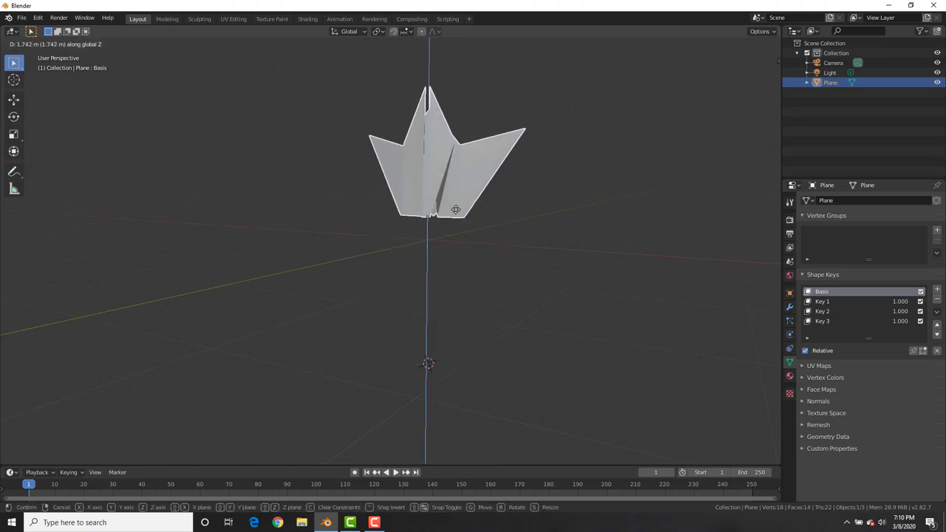
pyautogui.click(456, 209)
# Step: Snap the 3D cursor to the selected plane and add an armature there
pyautogui.moveTo(456, 209); pyautogui.dragTo(542, 255, button='middle')
pyautogui.hotkey('shift', 's')
pyautogui.click(550, 314)
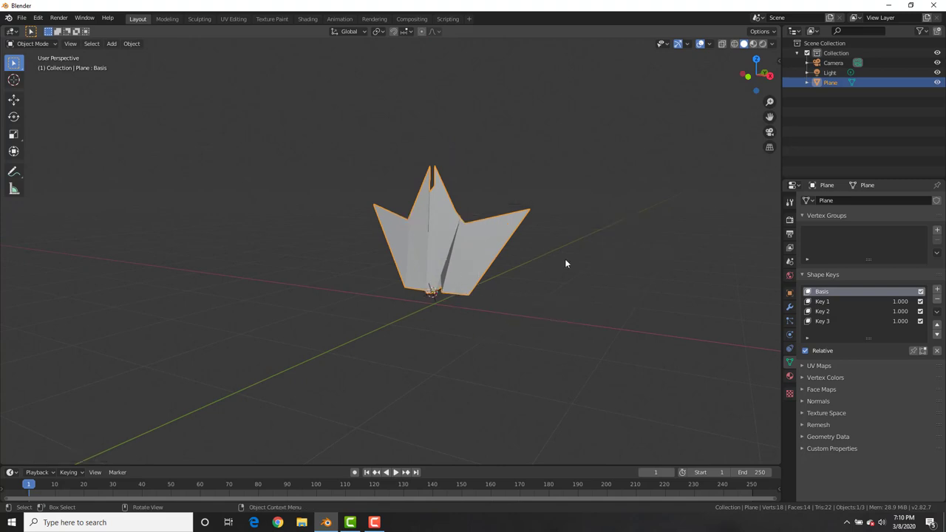
pyautogui.scroll(2, 547, 266)
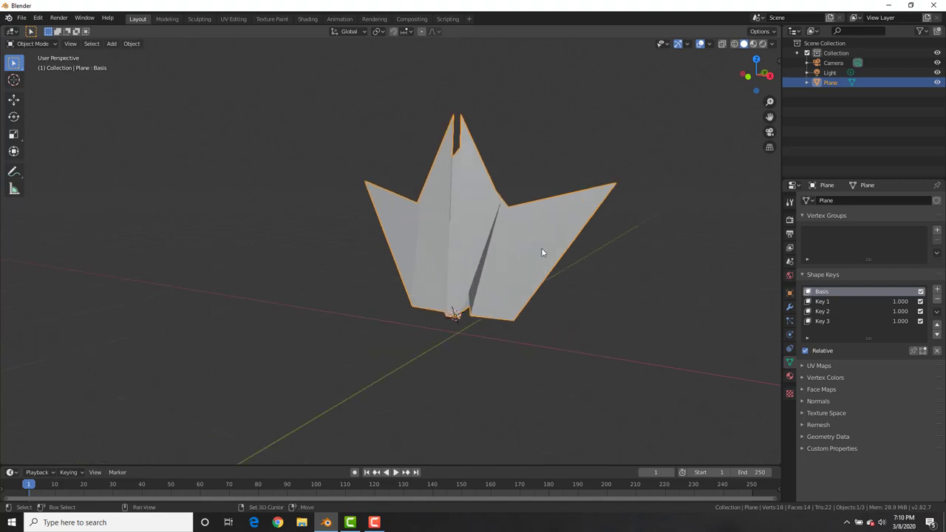
pyautogui.hotkey('shift', 'a')
pyautogui.click(546, 250)
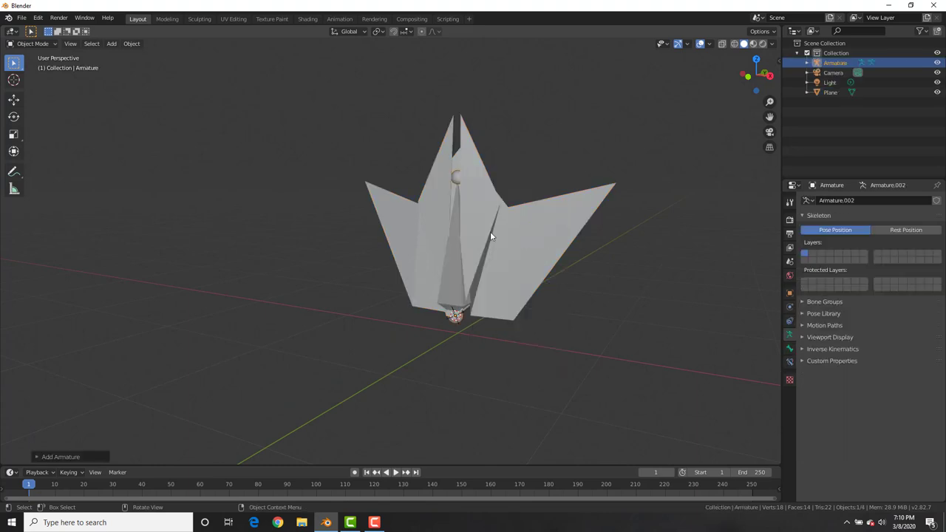
# Step: Open the armature in Edit Mode in front view and duplicate its bone in place
pyautogui.press('KP_7')
pyautogui.press('KP_1')
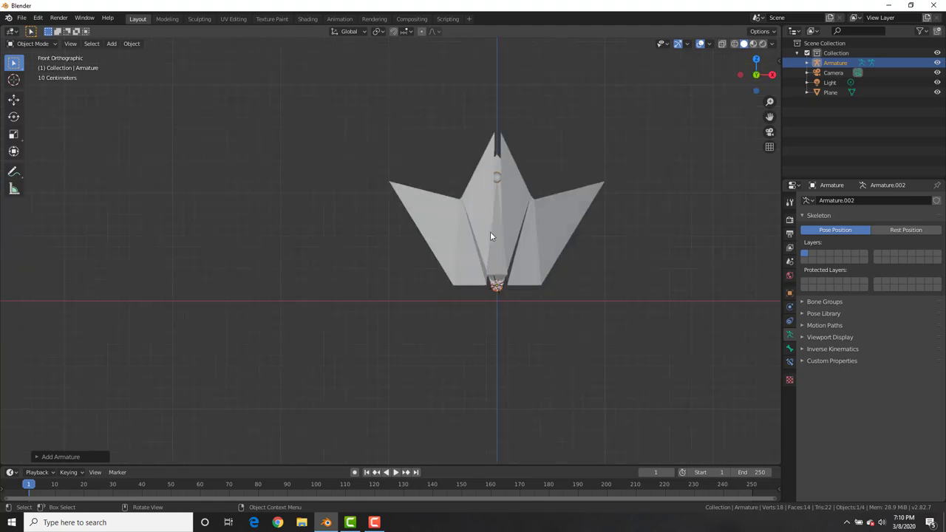
pyautogui.scroll(2, 584, 235)
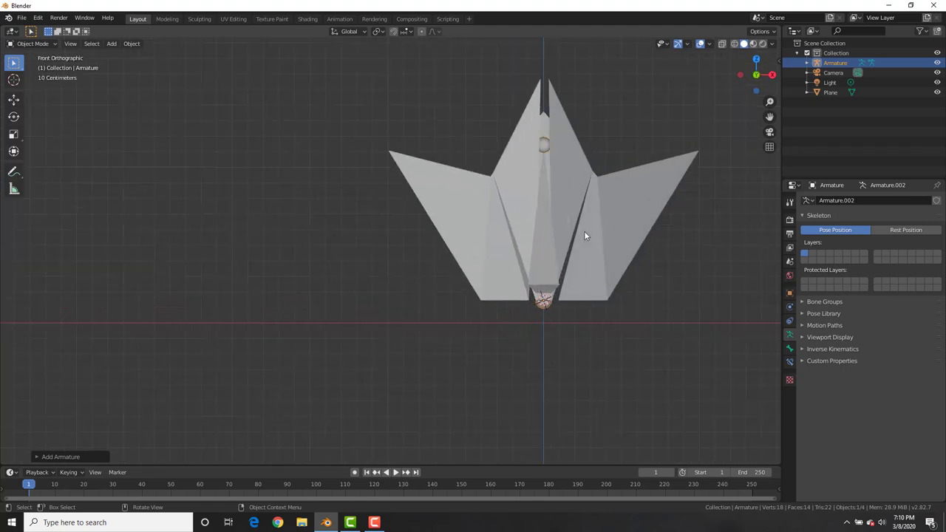
pyautogui.keyDown('shift'); pyautogui.moveTo(584, 235); pyautogui.dragTo(454, 229, button='middle'); pyautogui.keyUp('shift')
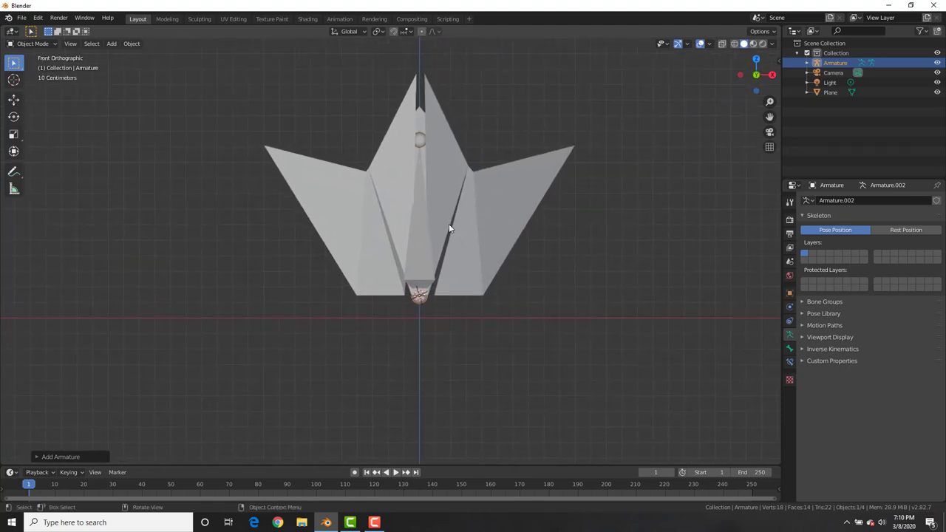
pyautogui.press('Tab')
pyautogui.click(419, 238)
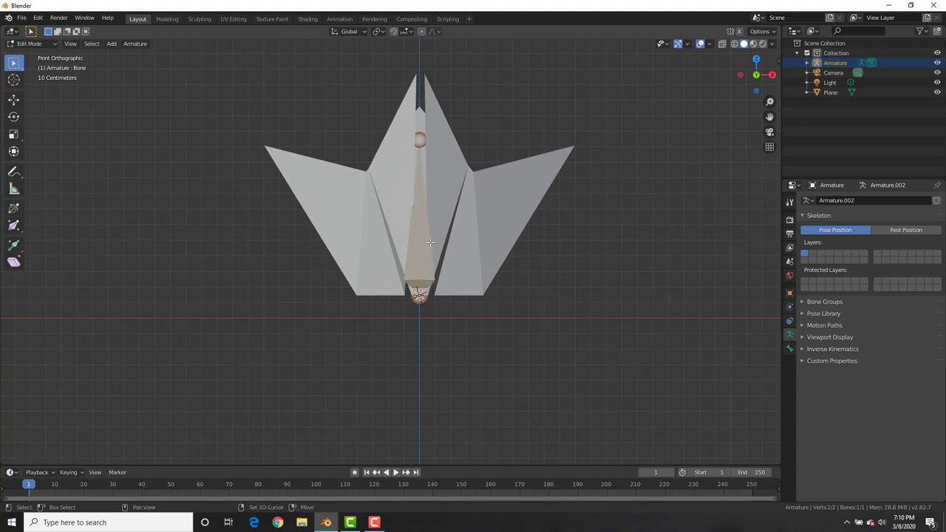
pyautogui.hotkey('shift', 'd')
pyautogui.rightClick(463, 205)
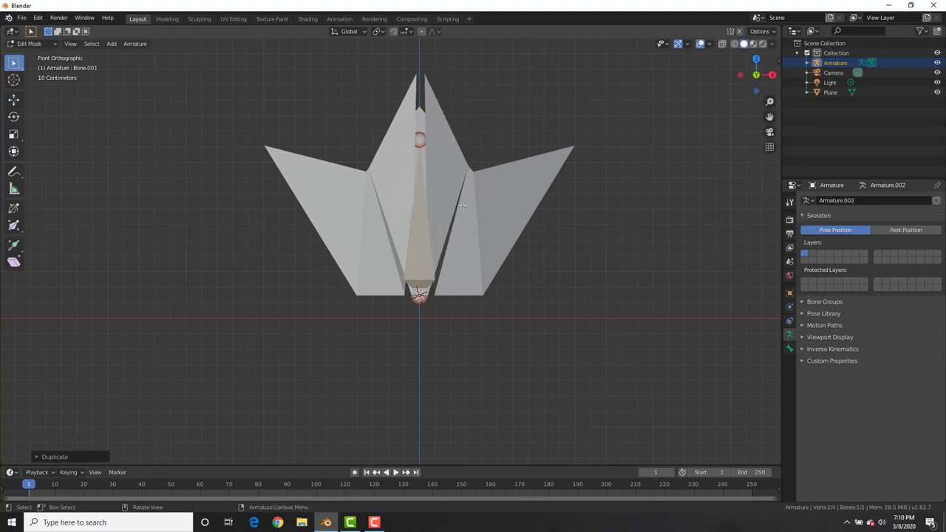
# Step: Rotate the duplicated bone by 90 degrees and move it about 0.49 m along X over the wing
pyautogui.write('r90')
pyautogui.press('Return')
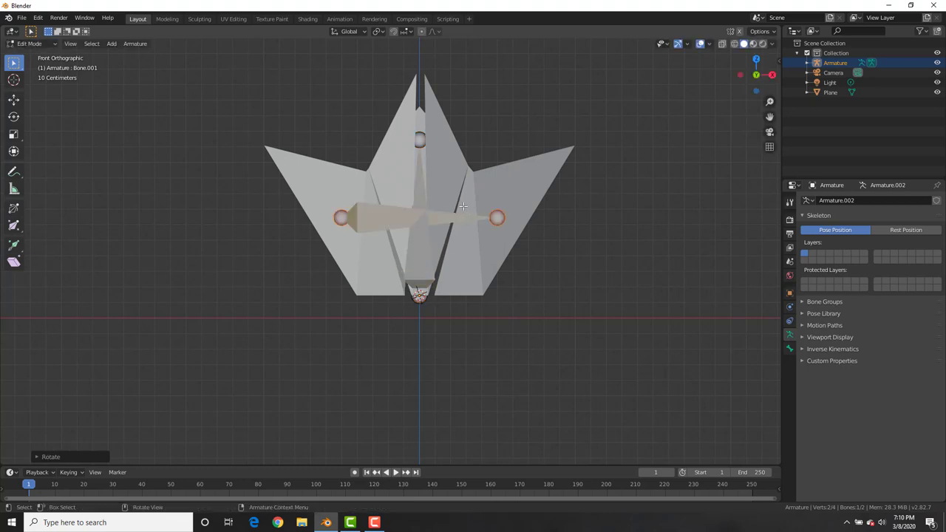
pyautogui.press('g')
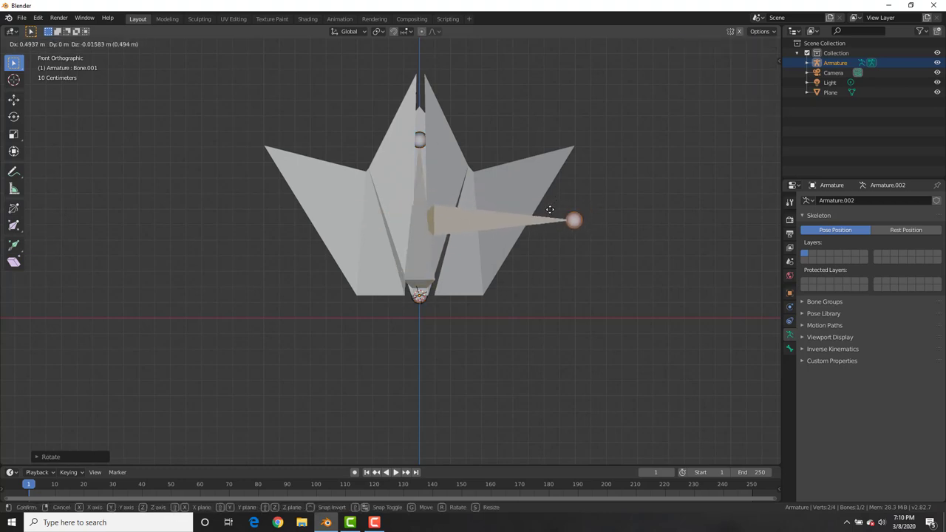
pyautogui.click(574, 219)
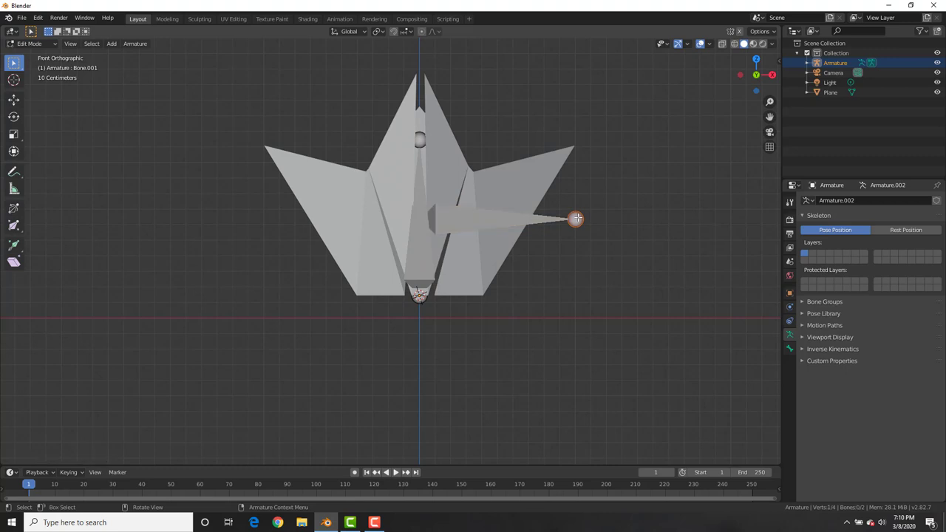
# Step: Move the wing bone's tip onto the wing's outer corner and duplicate the central bone in place
pyautogui.press('g')
pyautogui.click(500, 186)
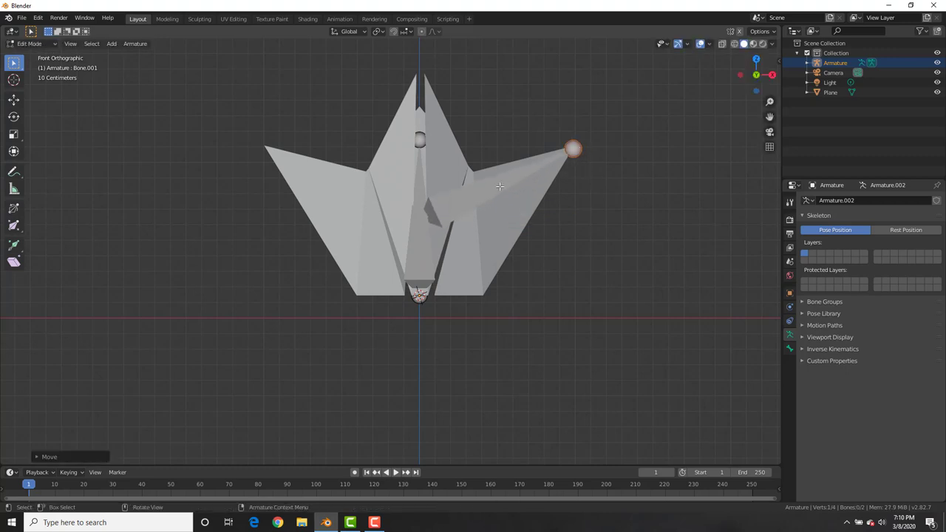
pyautogui.click(411, 230)
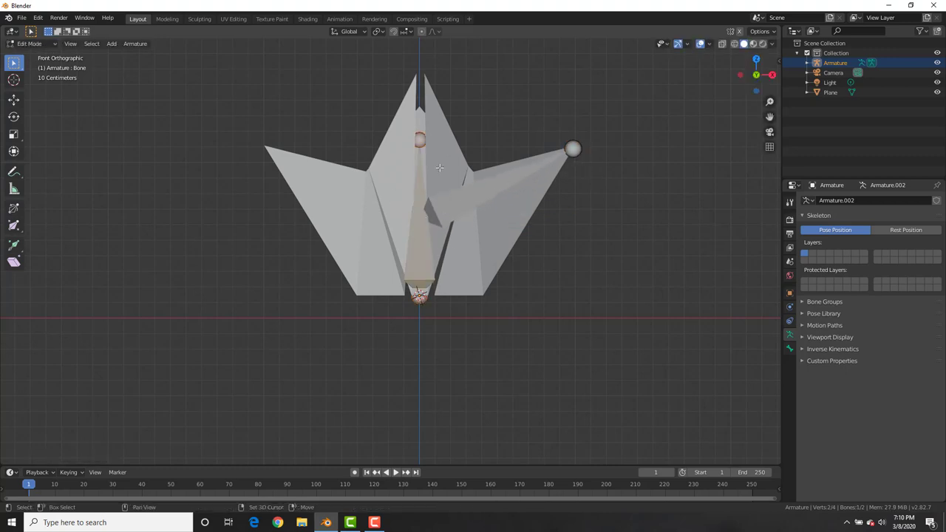
pyautogui.hotkey('shift', 'd')
pyautogui.rightClick(405, 163)
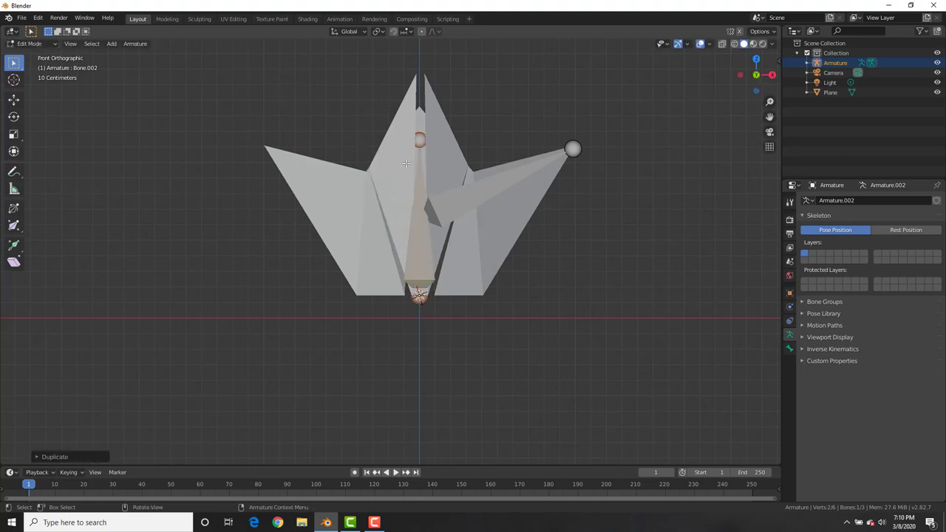
# Step: Rotate the duplicated bone by -90 degrees and move it about 0.49 m along negative X over the opposite wing
pyautogui.write('r90')
pyautogui.press('-')
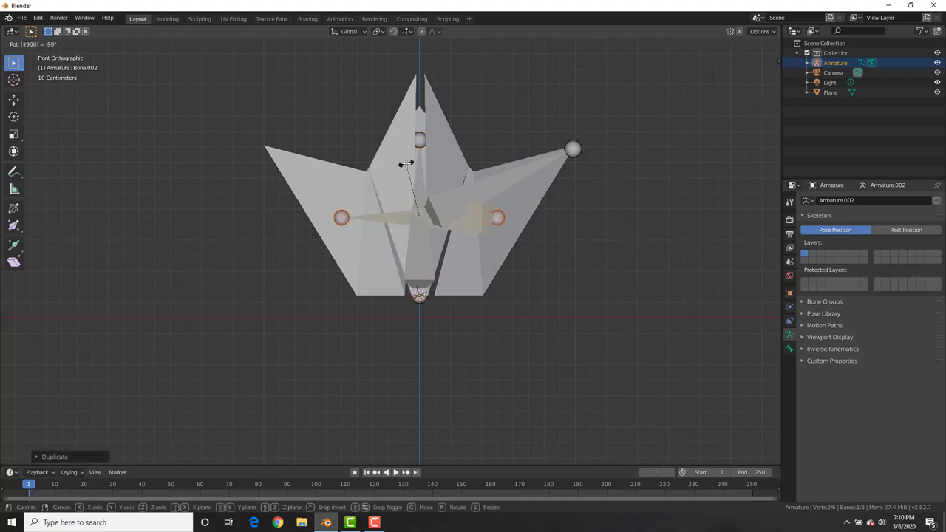
pyautogui.press('Return')
pyautogui.press('g')
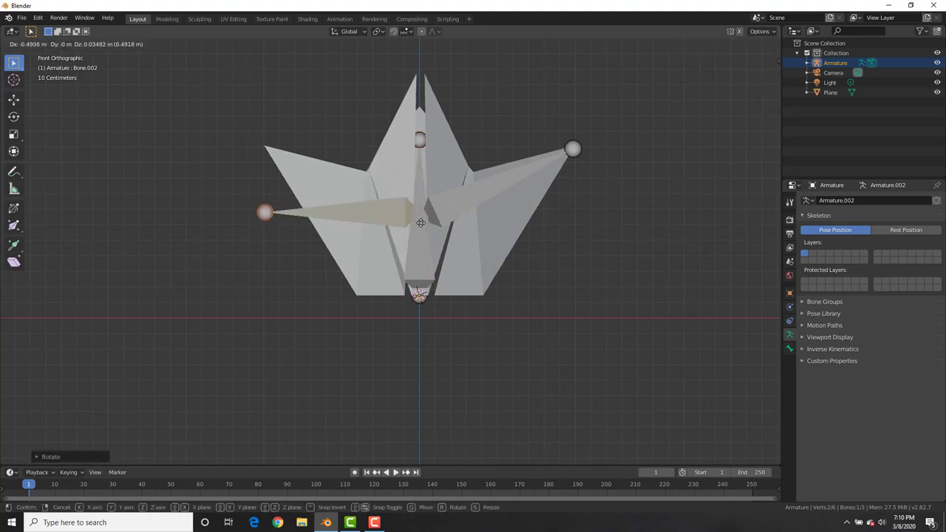
pyautogui.click(287, 208)
# Step: Move the second wing bone's tip up to that wing's outer corner and nudge the bone into line
pyautogui.click(265, 212)
pyautogui.press('g')
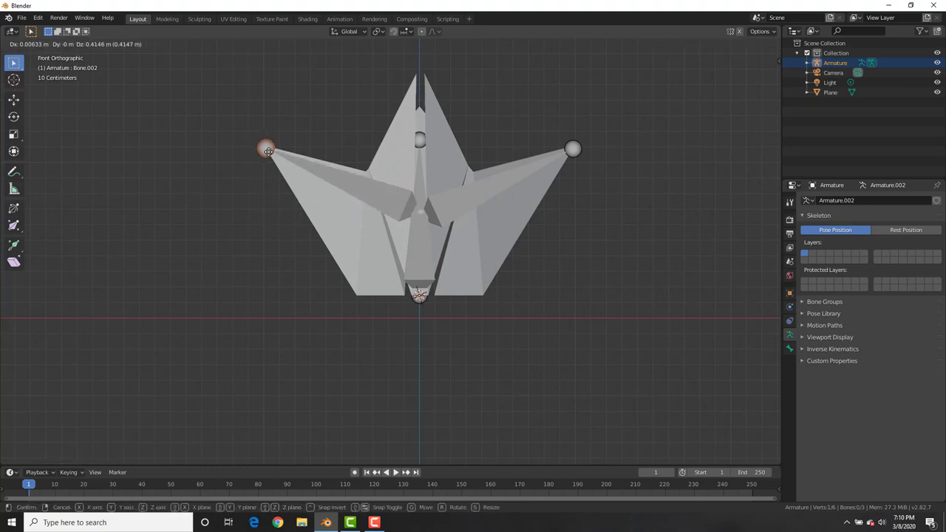
pyautogui.click(266, 150)
pyautogui.press('g')
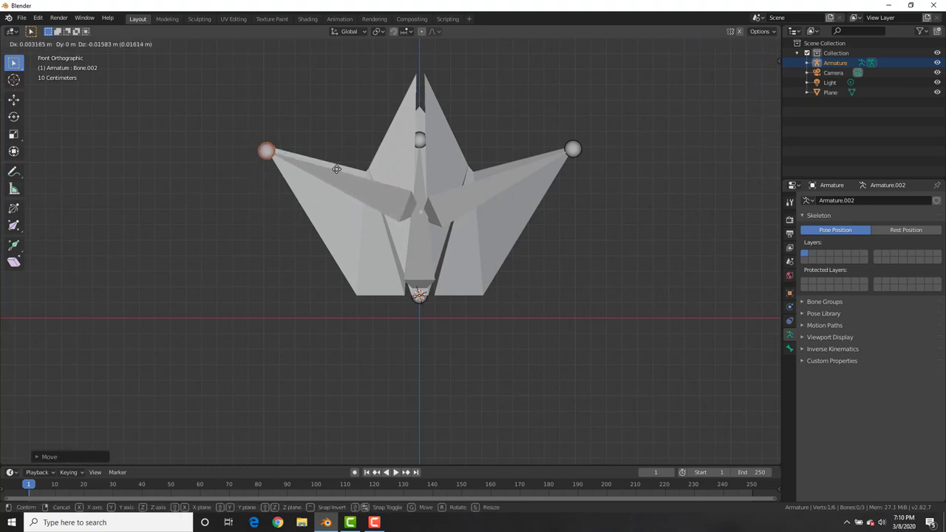
pyautogui.rightClick(374, 196)
pyautogui.click(375, 196)
pyautogui.press('g')
pyautogui.click(350, 193)
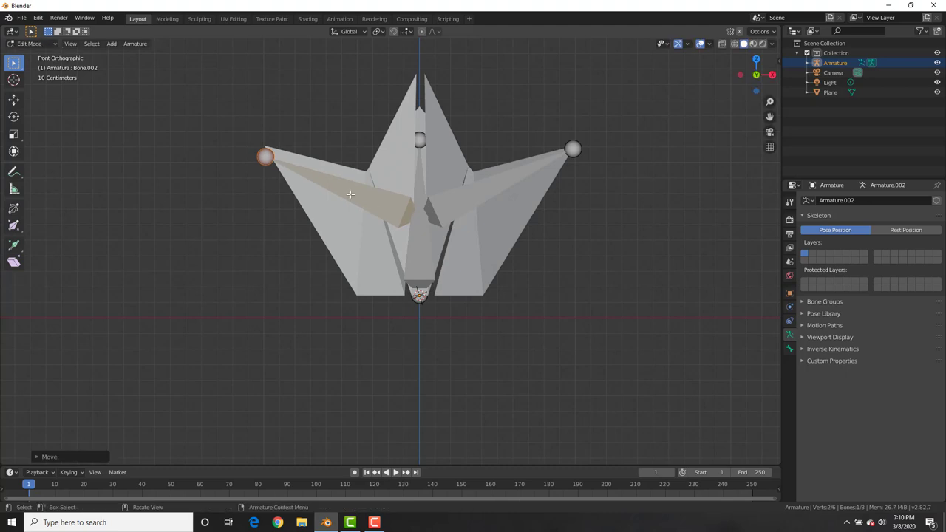
pyautogui.click(267, 155)
# Step: In top view, select both wing bones' tips and move them about 0.32 m along Y onto the wing tips
pyautogui.moveTo(268, 154); pyautogui.dragTo(411, 225, button='middle')
pyautogui.press('KP_7')
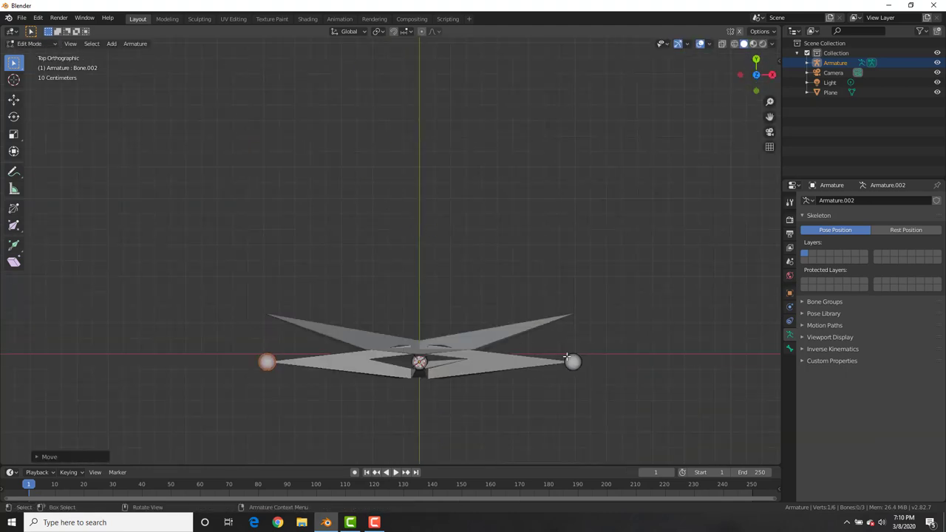
pyautogui.click(569, 360)
pyautogui.keyDown('shift'); pyautogui.click(270, 362); pyautogui.keyUp('shift')
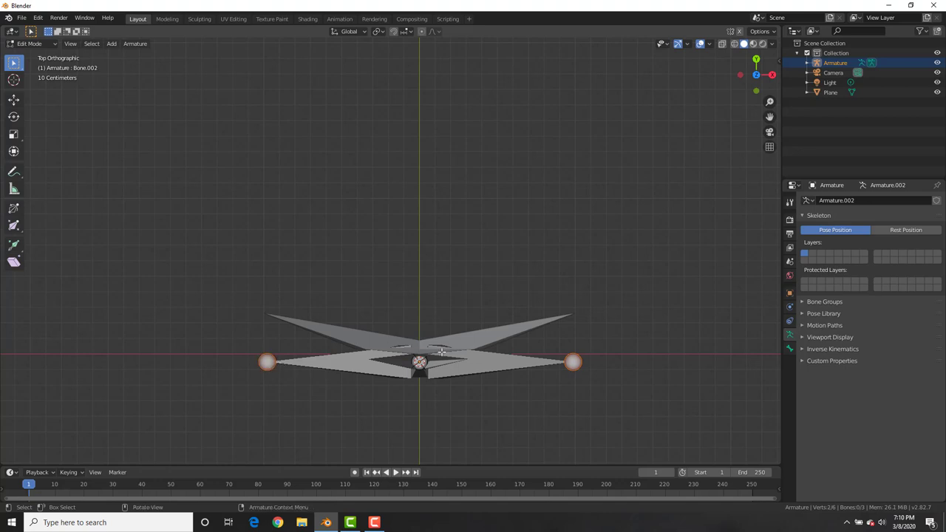
pyautogui.press('g')
pyautogui.press('y')
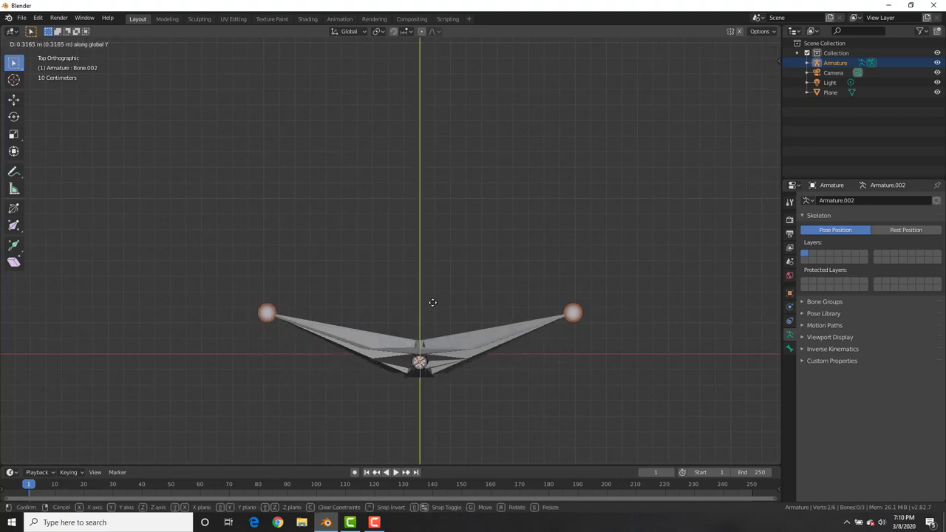
pyautogui.click(432, 302)
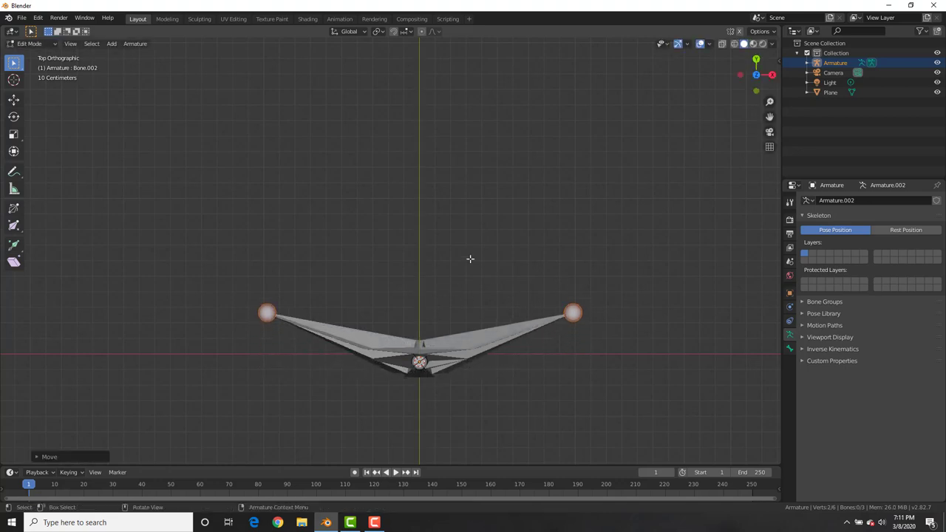
# Step: Return to Object Mode and parent the plane to the armature with empty groups
pyautogui.moveTo(470, 258); pyautogui.dragTo(491, 296, button='middle')
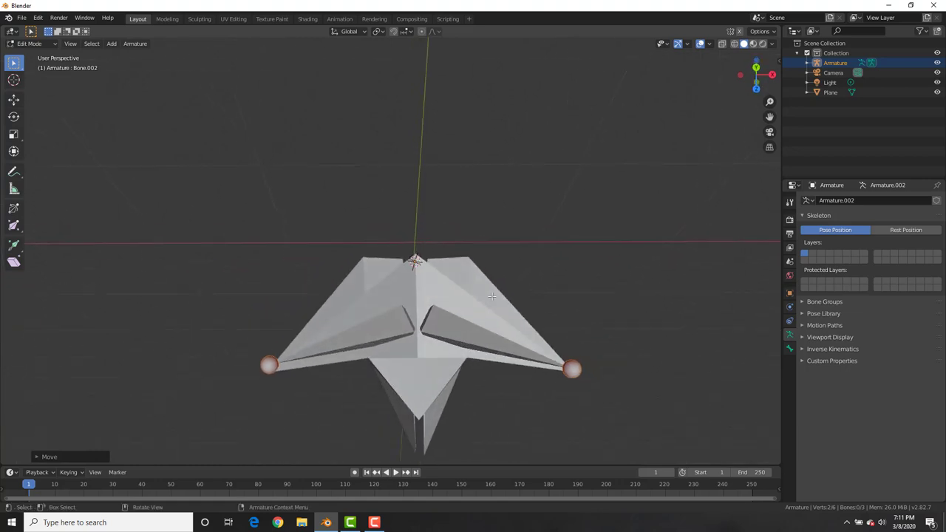
pyautogui.press('Tab')
pyautogui.click(442, 286)
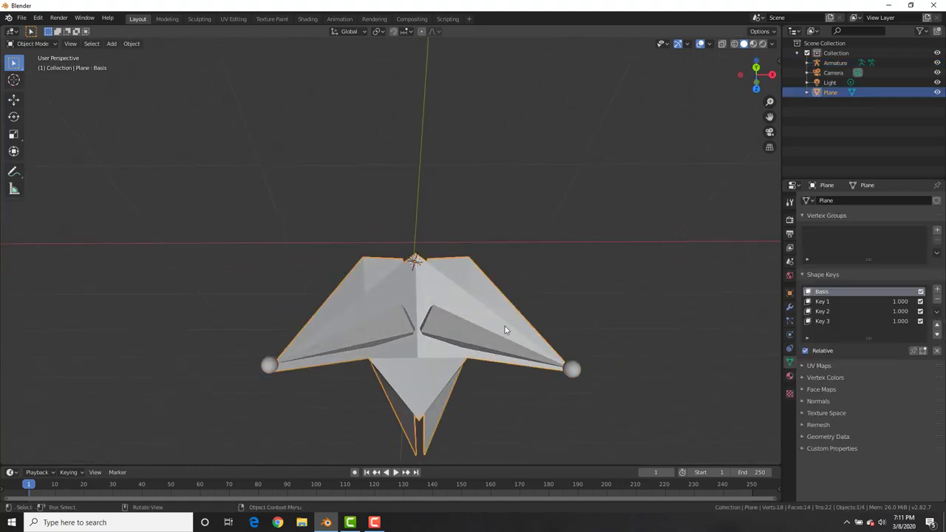
pyautogui.keyDown('shift'); pyautogui.click(441, 324); pyautogui.keyUp('shift')
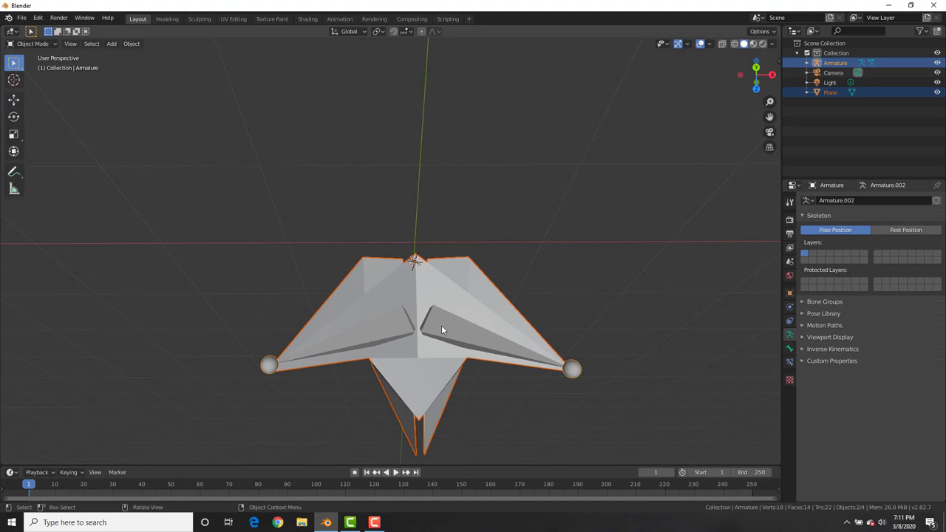
pyautogui.hotkey('ctrl', 'p')
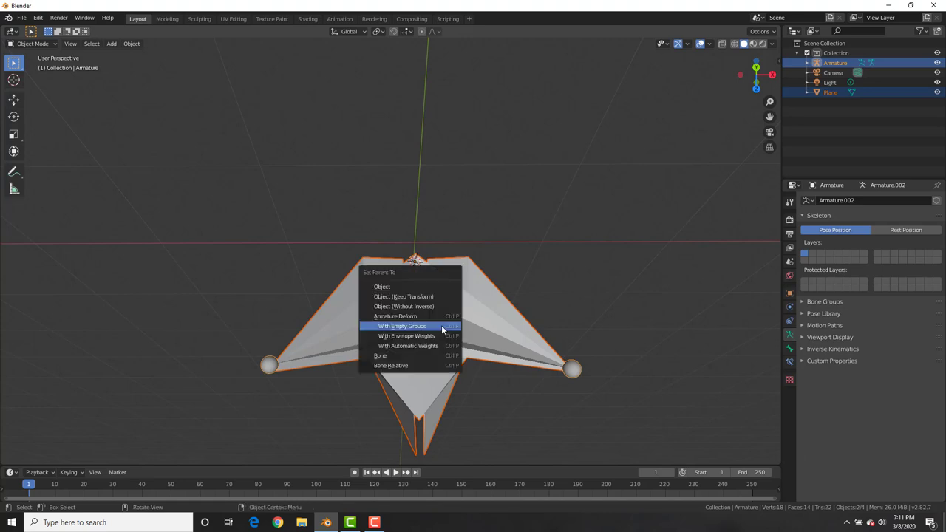
pyautogui.click(441, 325)
pyautogui.moveTo(441, 325); pyautogui.dragTo(476, 230, button='middle')
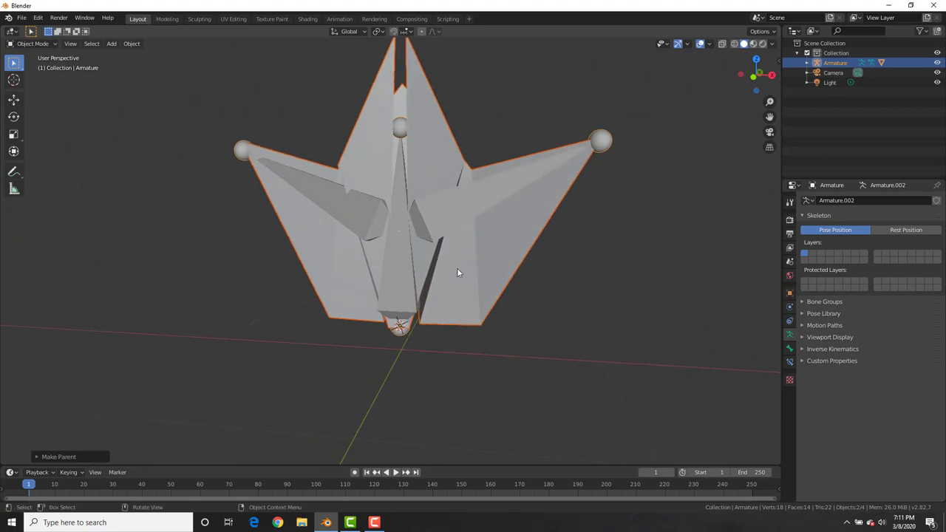
# Step: Try selecting one wing's faces on the unfolded plane in Edit Mode and return to Object Mode
pyautogui.click(492, 248)
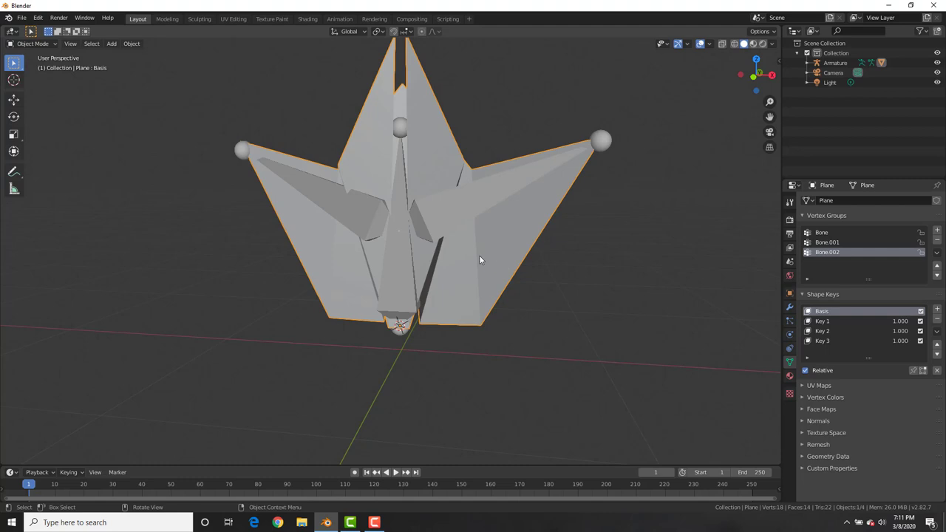
pyautogui.press('Tab')
pyautogui.moveTo(481, 258); pyautogui.dragTo(478, 294, button='middle')
pyautogui.scroll(-3, 495, 291)
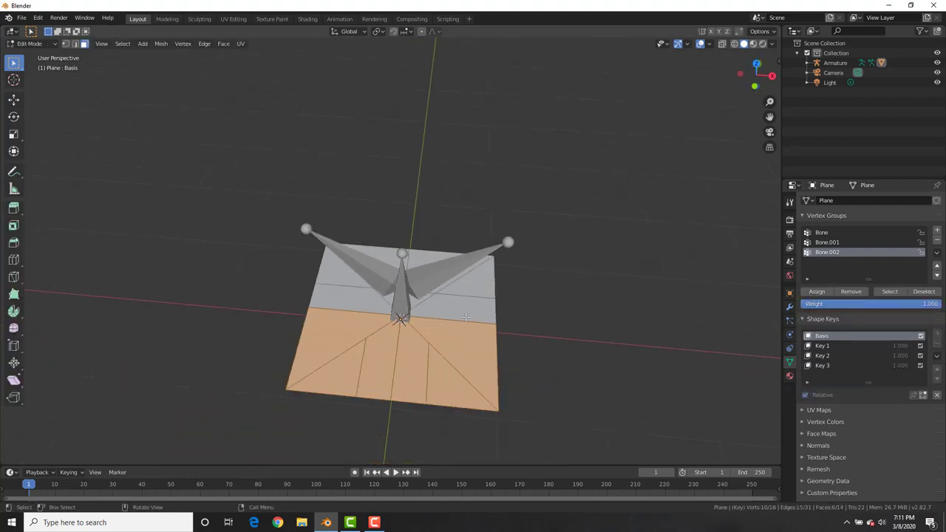
pyautogui.click(440, 340)
pyautogui.keyDown('shift'); pyautogui.click(408, 363); pyautogui.keyUp('shift')
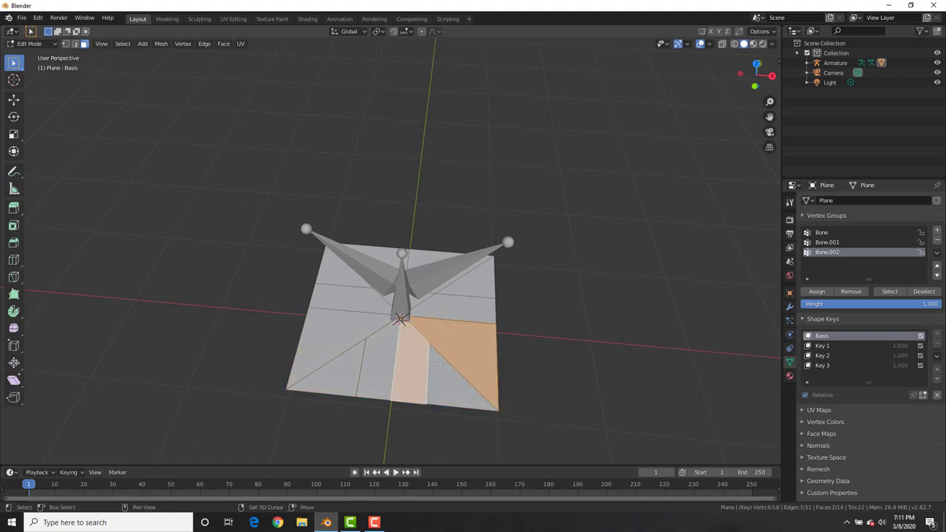
pyautogui.keyDown('shift'); pyautogui.click(442, 368); pyautogui.keyUp('shift')
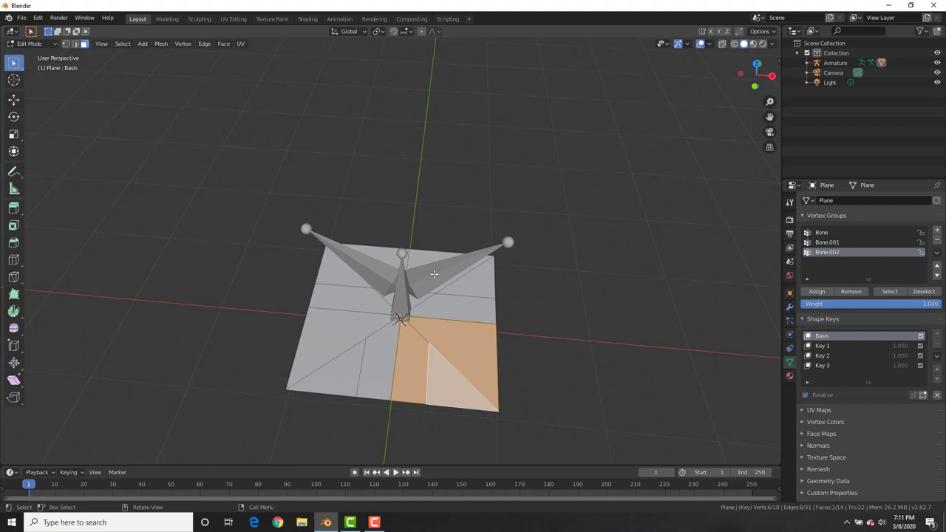
pyautogui.press('Tab')
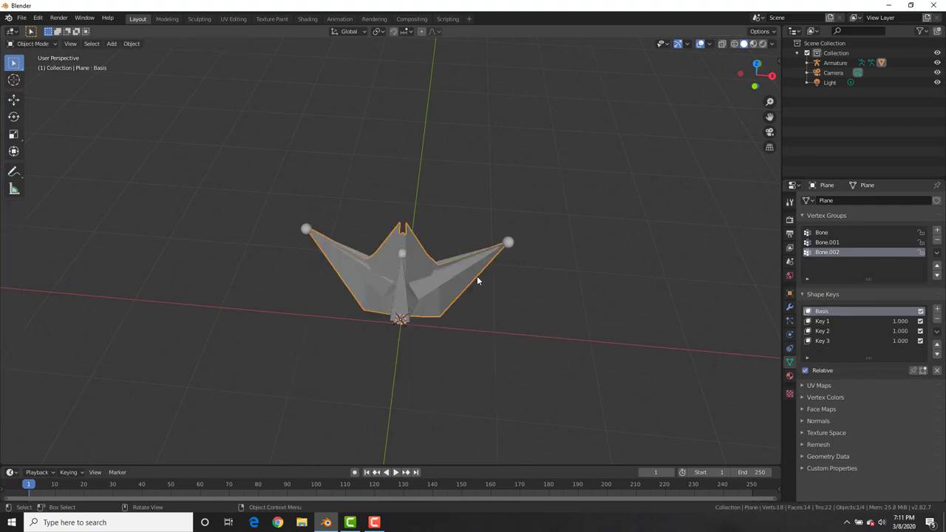
# Step: Turn on Shape Key Edit Mode for the plane and check the folded shape in Edit Mode
pyautogui.moveTo(477, 276); pyautogui.dragTo(507, 263, button='middle')
pyautogui.scroll(4, 514, 264)
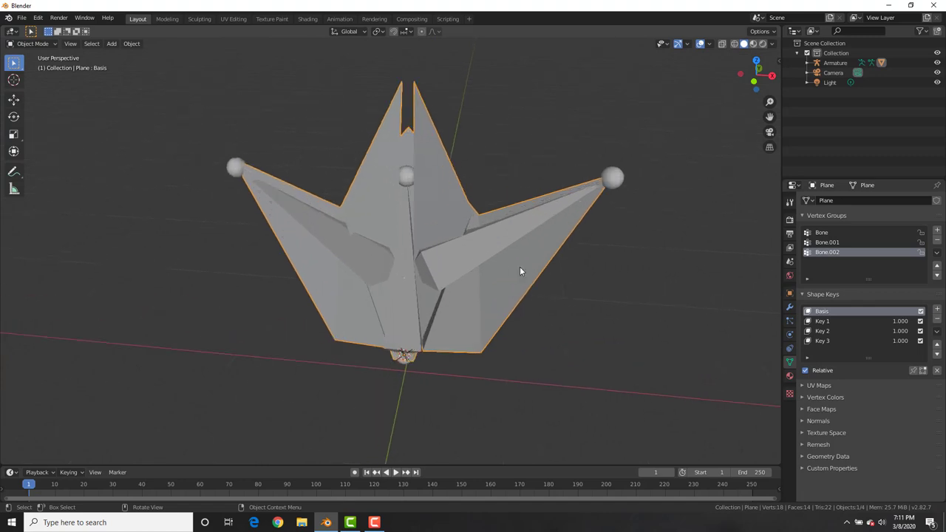
pyautogui.click(922, 371)
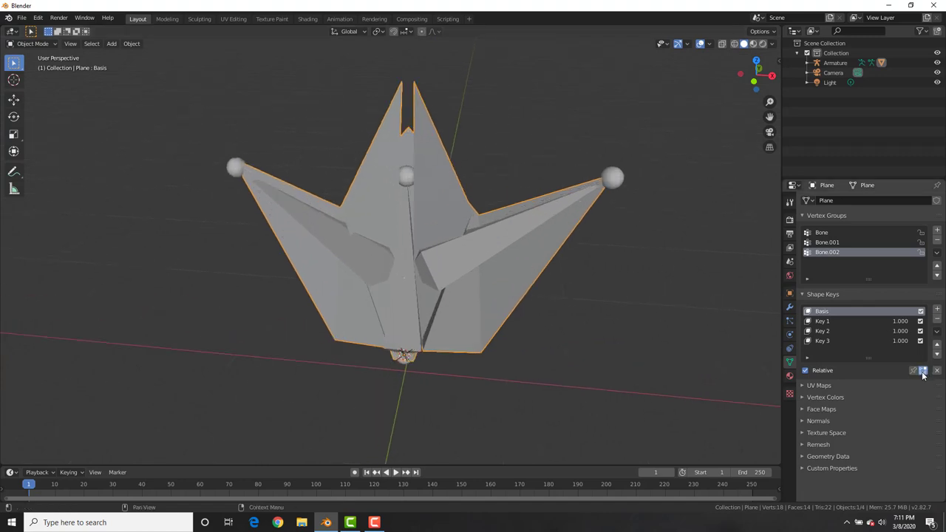
pyautogui.press('Tab')
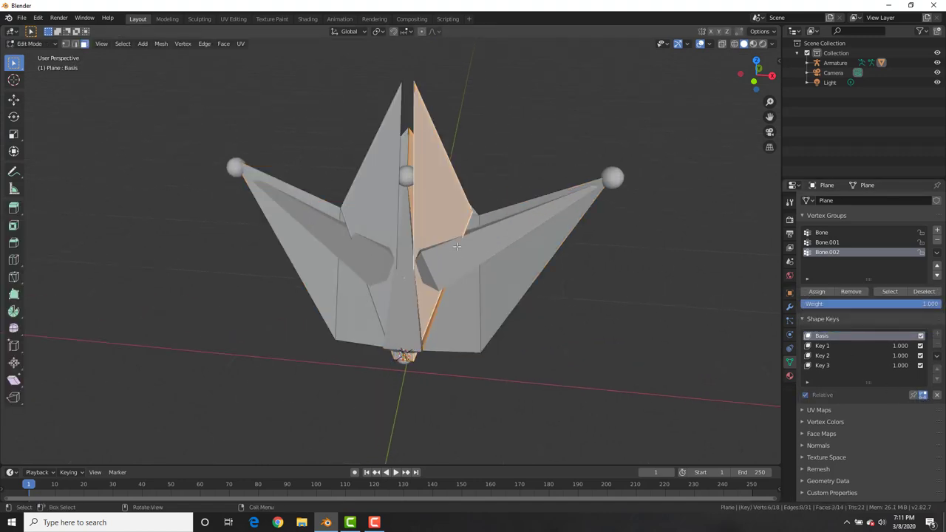
pyautogui.moveTo(454, 257); pyautogui.dragTo(440, 226, button='middle')
pyautogui.press('Tab')
pyautogui.click(463, 229)
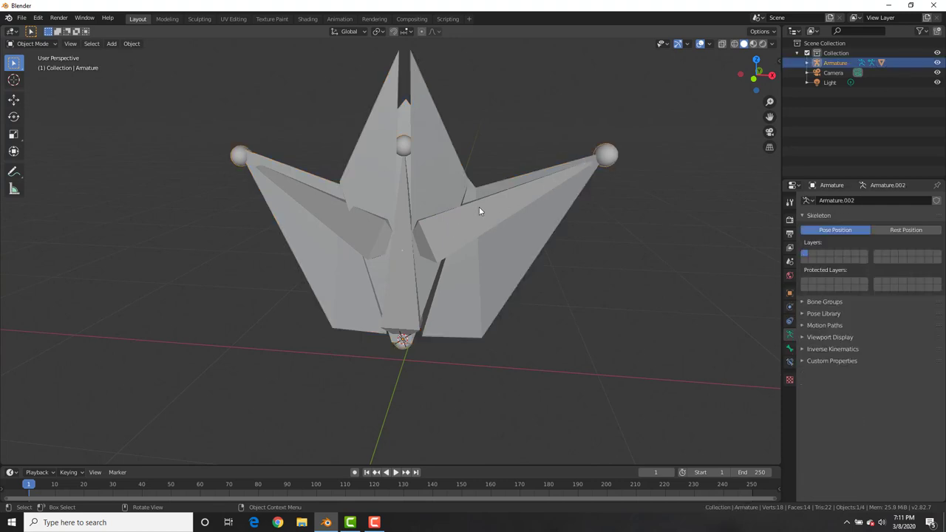
# Step: Select the three faces of the wing on the positive X side and assign them to the Bone.001 vertex group
pyautogui.click(476, 267)
pyautogui.press('Tab')
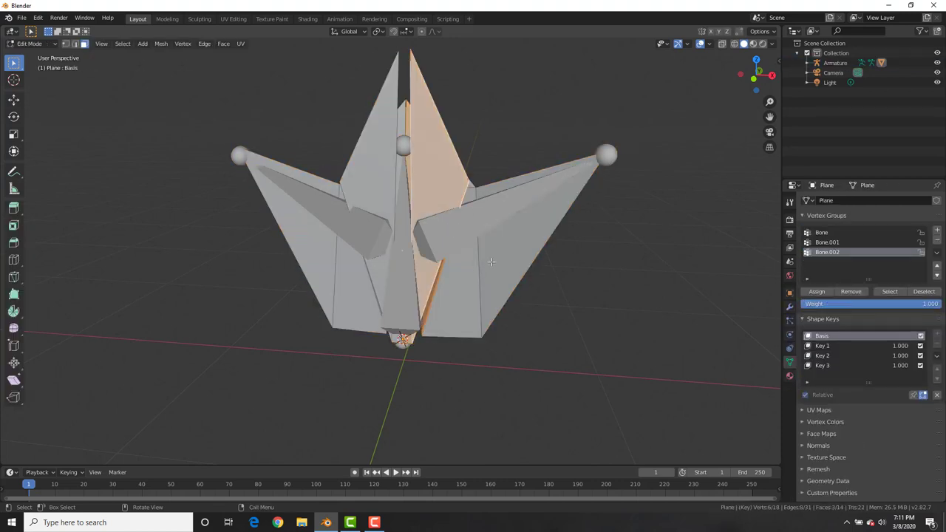
pyautogui.click(495, 260)
pyautogui.moveTo(458, 283); pyautogui.dragTo(433, 191, button='middle')
pyautogui.click(827, 243)
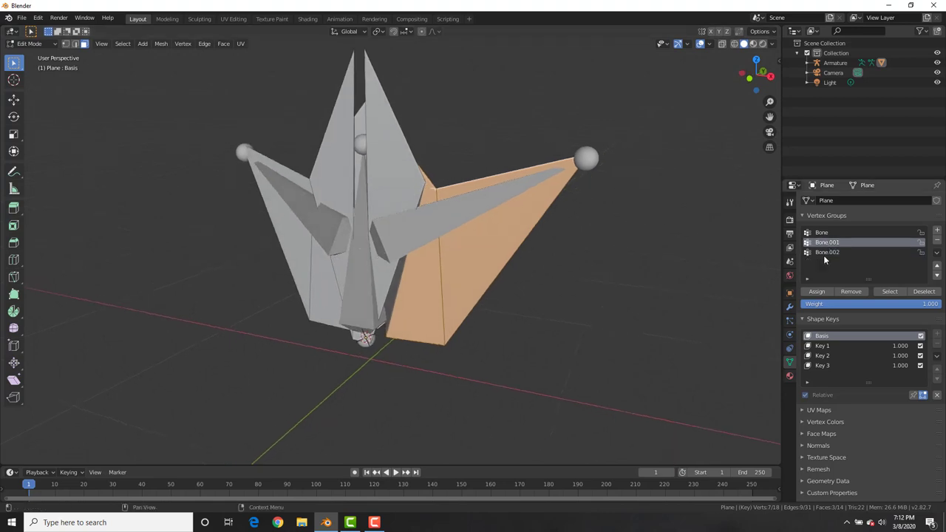
# Step: Select the three faces of the opposite wing, assign them to the Bone.002 vertex group, and leave Edit Mode
pyautogui.moveTo(274, 253); pyautogui.dragTo(332, 249, button='middle')
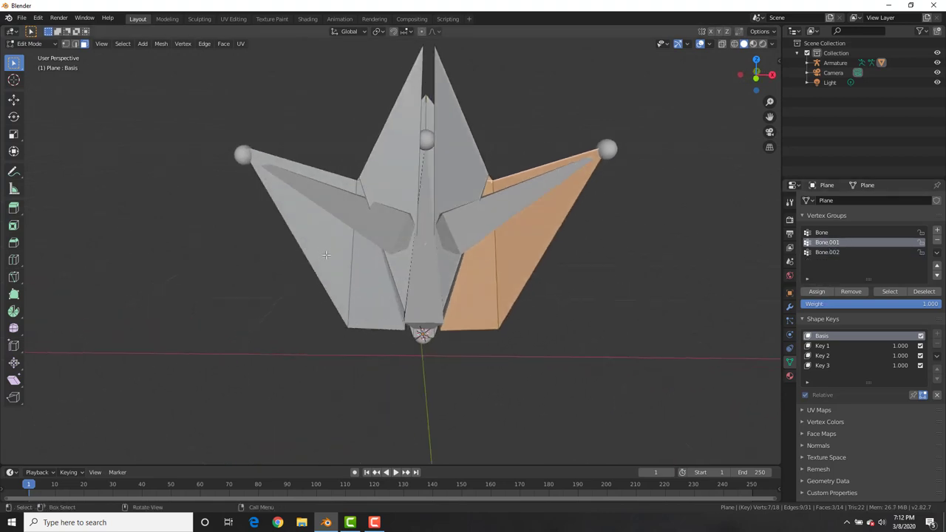
pyautogui.click(328, 254)
pyautogui.keyDown('shift'); pyautogui.click(364, 266); pyautogui.keyUp('shift')
pyautogui.moveTo(349, 198); pyautogui.dragTo(414, 195, button='middle')
pyautogui.click(827, 252)
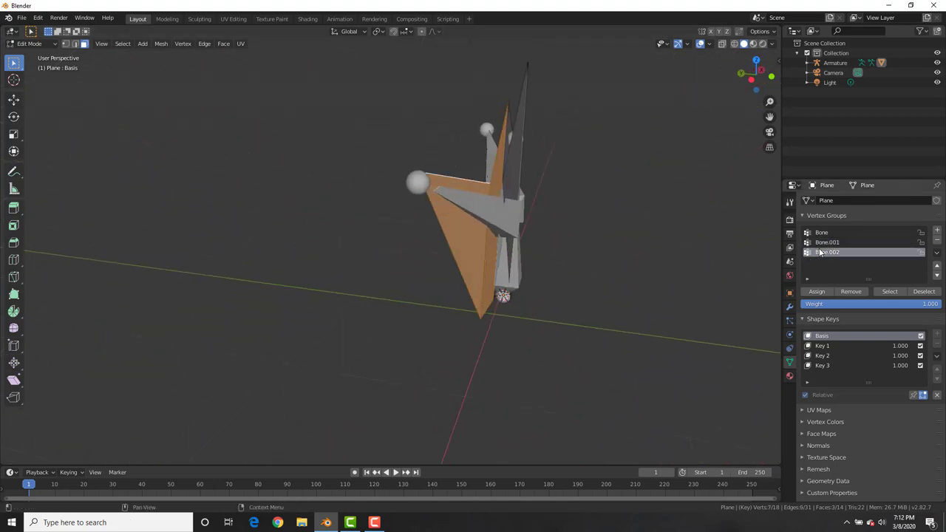
pyautogui.click(826, 293)
pyautogui.press('Tab')
# Step: Switch the armature to Pose Mode and select the Bone.001 wing bone
pyautogui.moveTo(543, 270); pyautogui.dragTo(503, 203, button='middle')
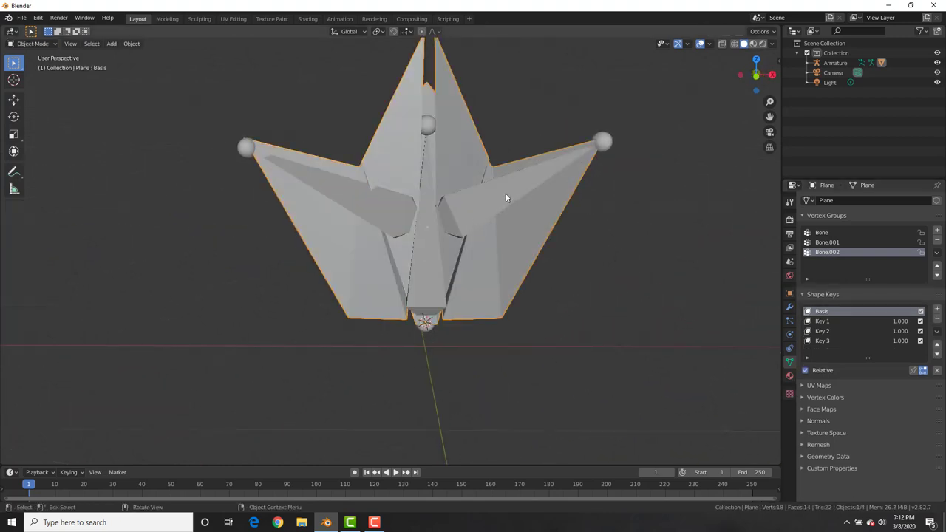
pyautogui.keyDown('shift'); pyautogui.click(505, 193); pyautogui.keyUp('shift')
pyautogui.hotkey('ctrl', 'Tab')
pyautogui.click(519, 188)
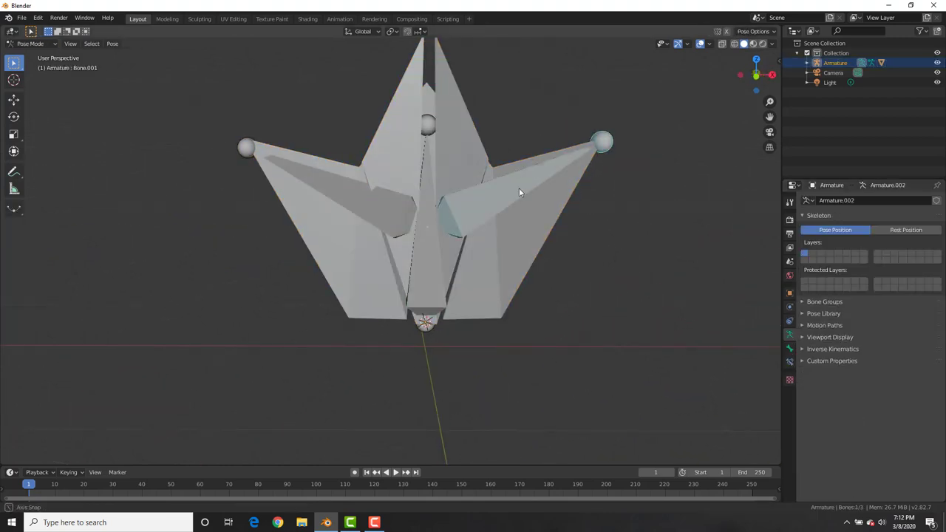
# Step: Try rotating the selected wing bone about the global Z axis to test the wing's deformation
pyautogui.moveTo(519, 188); pyautogui.dragTo(579, 269, button='middle')
pyautogui.press('r')
pyautogui.press('z')
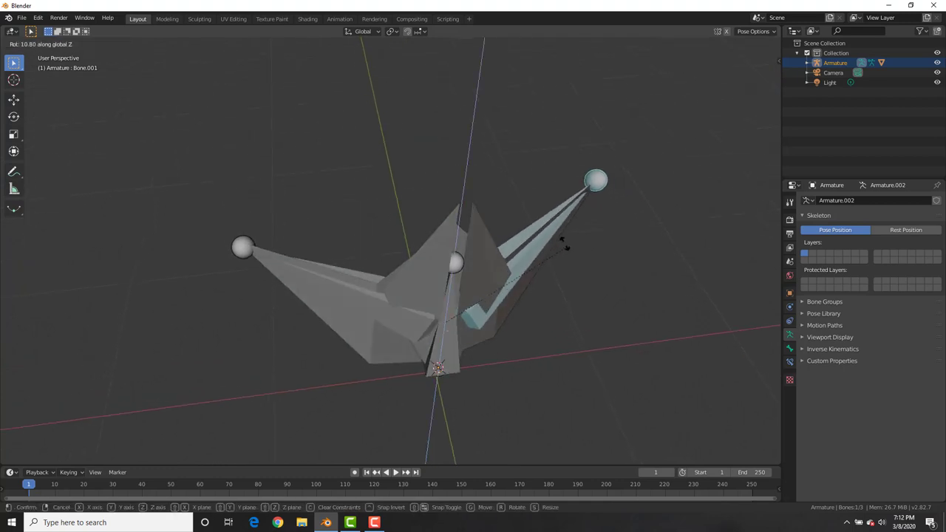
pyautogui.click(529, 225)
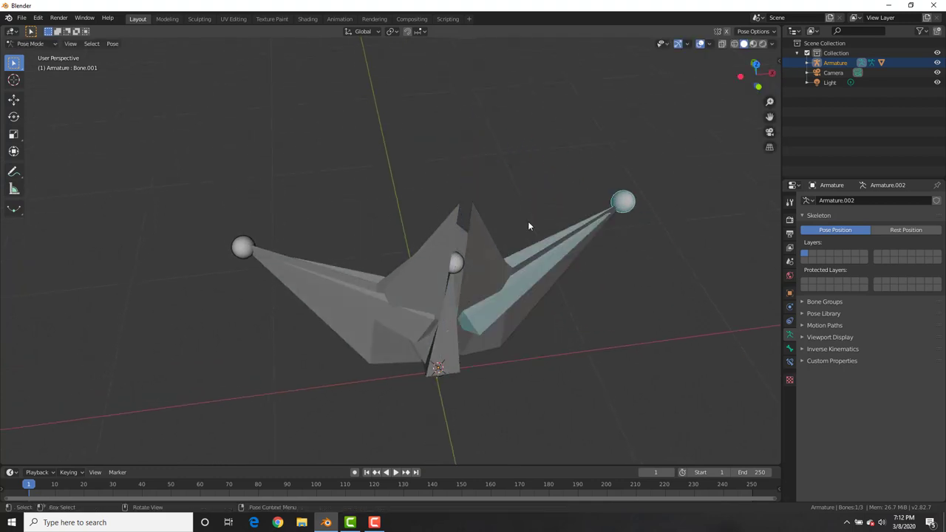
pyautogui.rightClick(555, 257)
pyautogui.moveTo(511, 257); pyautogui.dragTo(486, 221, button='middle')
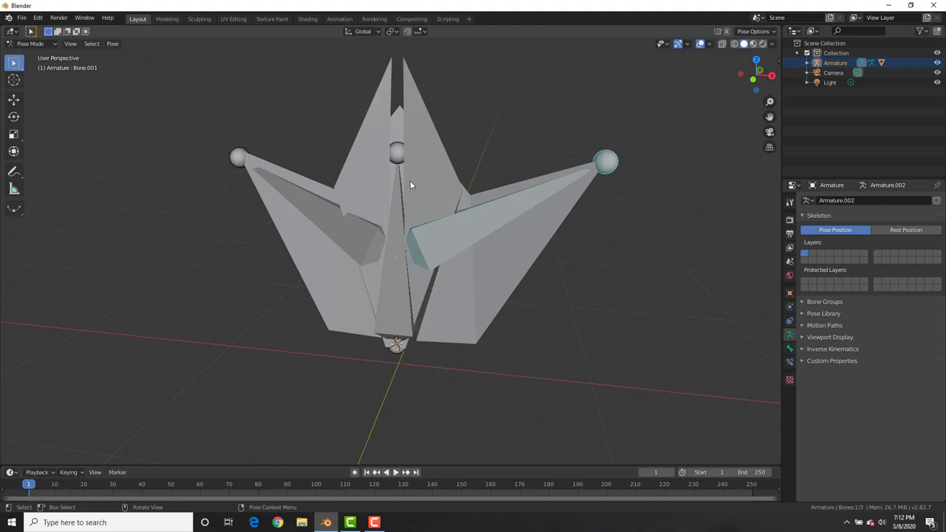
# Step: Select the central body bone and try rotating it from different views to test how the figure deforms
pyautogui.click(392, 279)
pyautogui.press('r')
pyautogui.rightClick(396, 251)
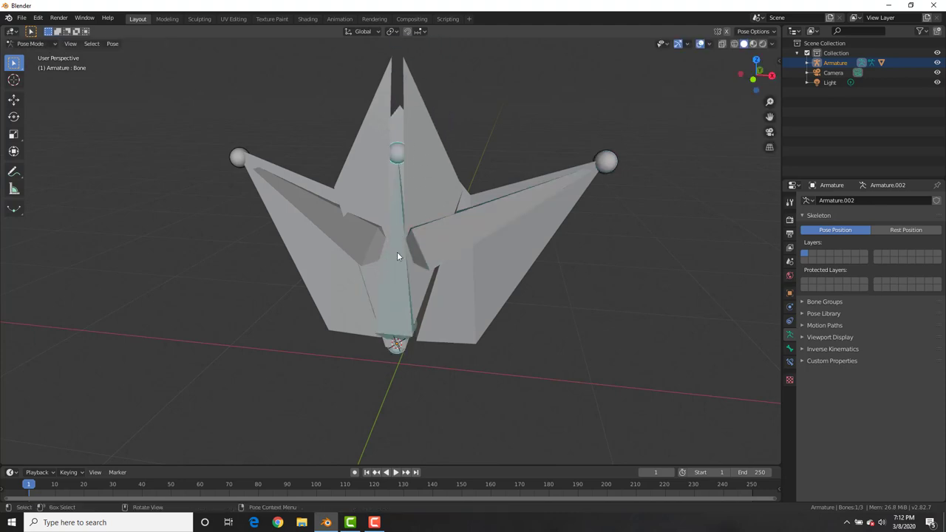
pyautogui.moveTo(397, 251); pyautogui.dragTo(436, 232, button='middle')
pyautogui.press('r')
pyautogui.rightClick(425, 346)
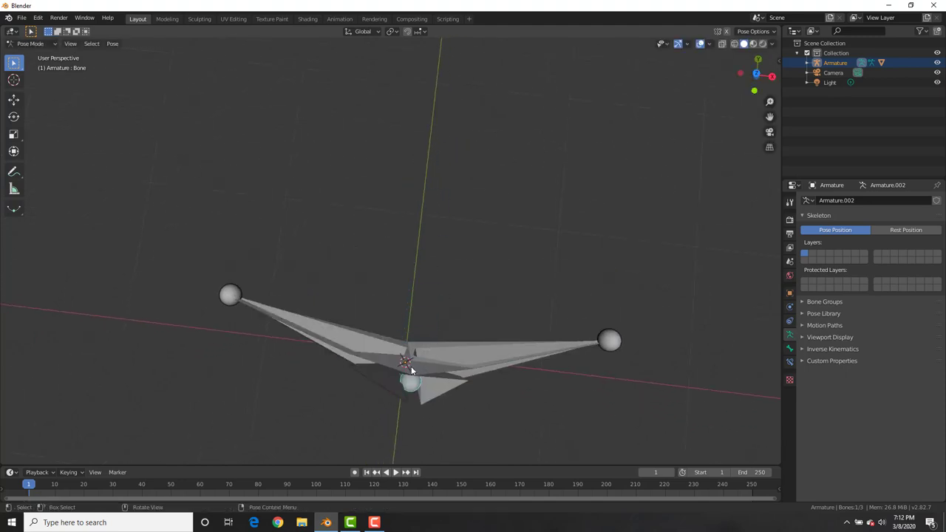
pyautogui.press('r')
pyautogui.rightClick(428, 300)
pyautogui.moveTo(429, 300); pyautogui.dragTo(425, 362, button='middle')
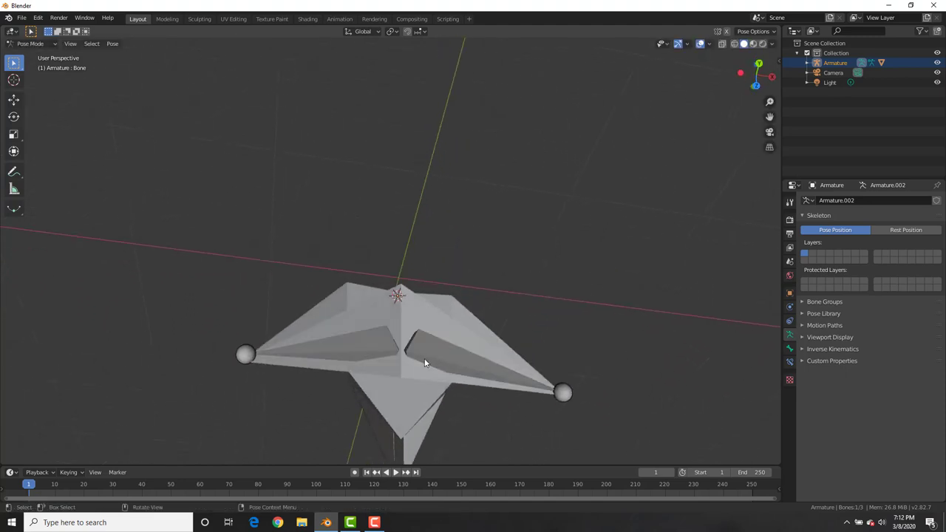
# Step: In the armature's Edit Mode, parent both wing bones to the central bone with Keep Offset, then return to Pose Mode
pyautogui.press('Tab')
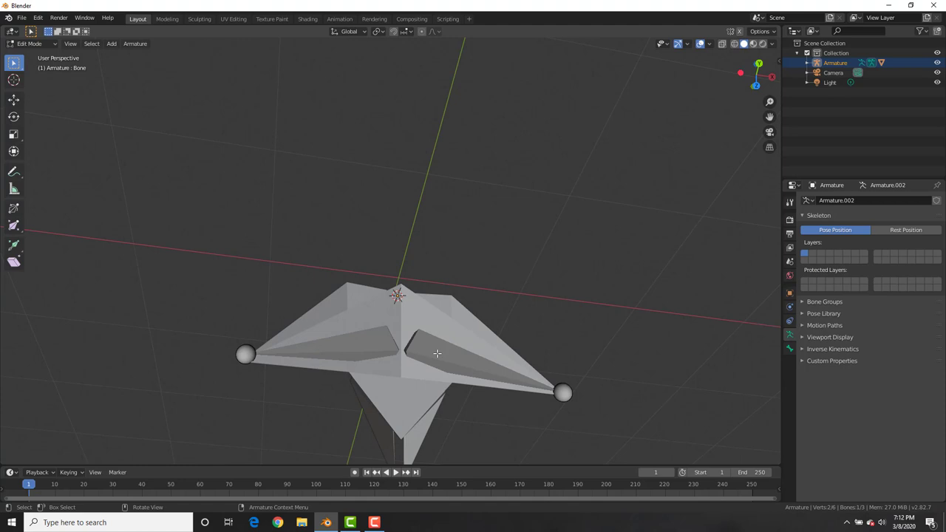
pyautogui.click(436, 354)
pyautogui.keyDown('shift'); pyautogui.click(359, 344); pyautogui.keyUp('shift')
pyautogui.moveTo(401, 344); pyautogui.dragTo(404, 267, button='middle')
pyautogui.keyDown('shift'); pyautogui.click(347, 312); pyautogui.keyUp('shift')
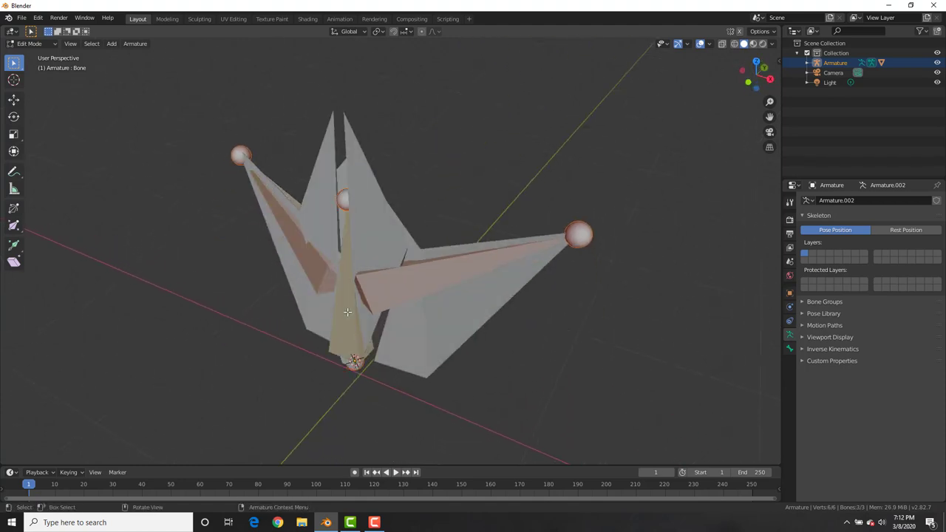
pyautogui.hotkey('ctrl', 'p')
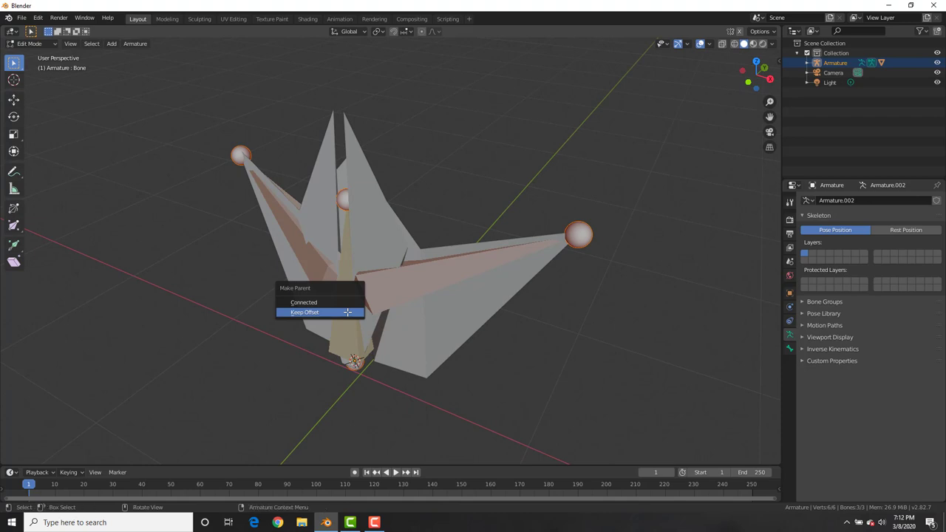
pyautogui.click(348, 312)
pyautogui.press('Tab')
# Step: Try moving the central bone to test whether the wing bones and the whole mesh follow it
pyautogui.press('g')
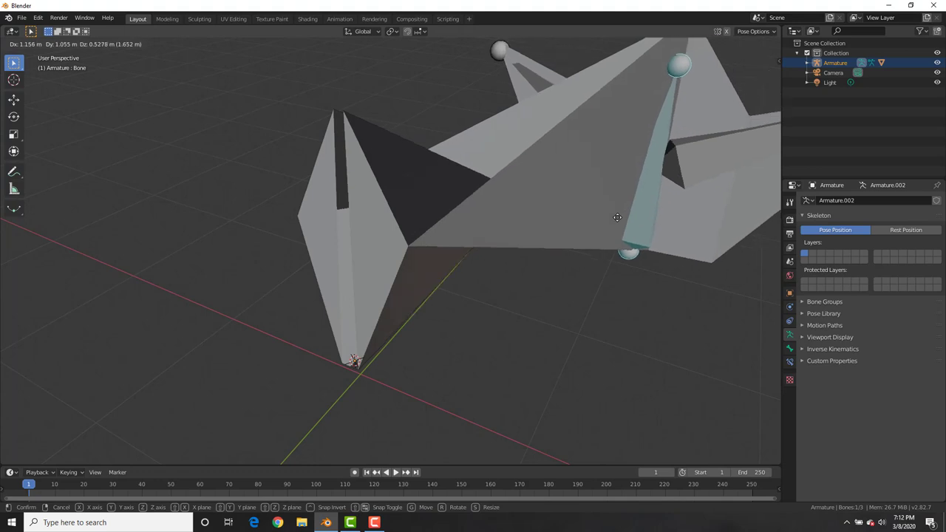
pyautogui.press('Escape')
pyautogui.moveTo(414, 268)
pyautogui.mouseDown(button='middle')
pyautogui.moveTo(381, 277)
pyautogui.moveTo(414, 272)
pyautogui.mouseUp(button='middle')
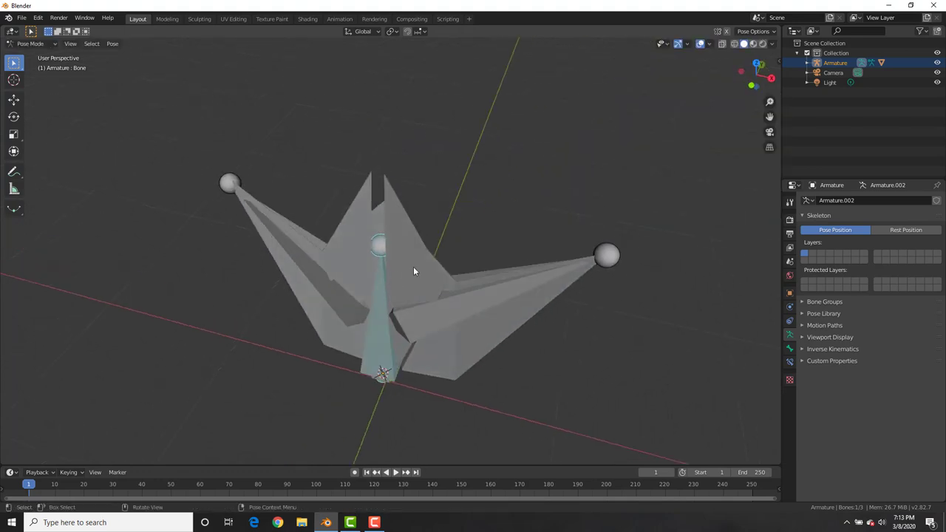
# Step: Enter Edit Mode on the plane and select the faces belonging to the Bone.002 and Bone.001 vertex groups
pyautogui.click(422, 272)
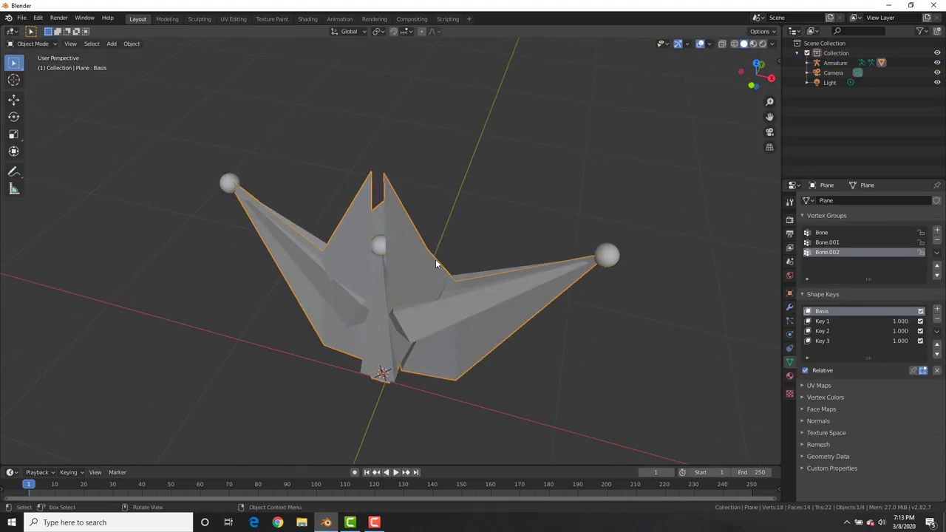
pyautogui.press('Tab')
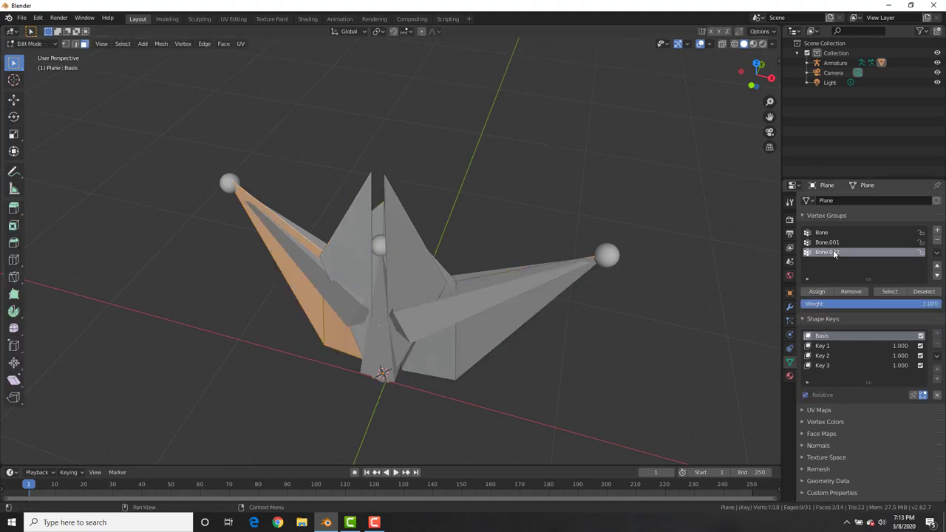
pyautogui.click(897, 289)
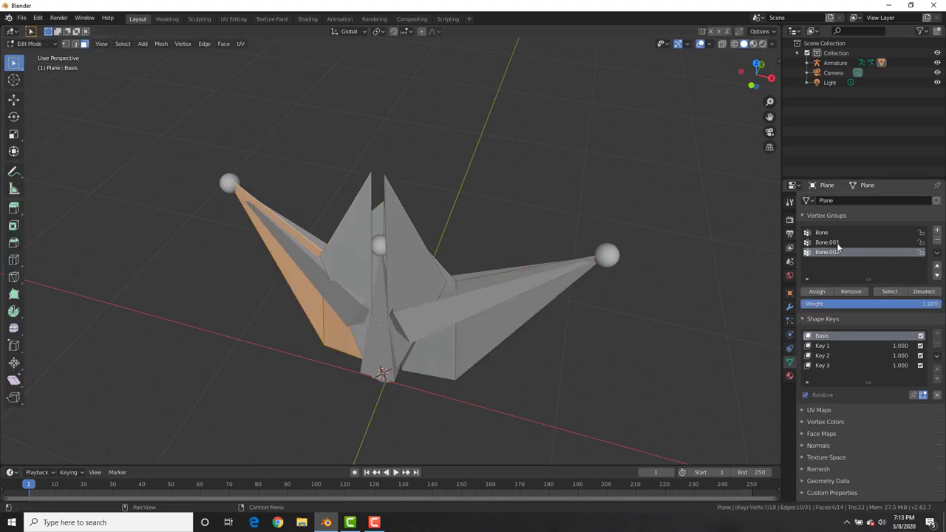
pyautogui.click(837, 242)
pyautogui.click(891, 292)
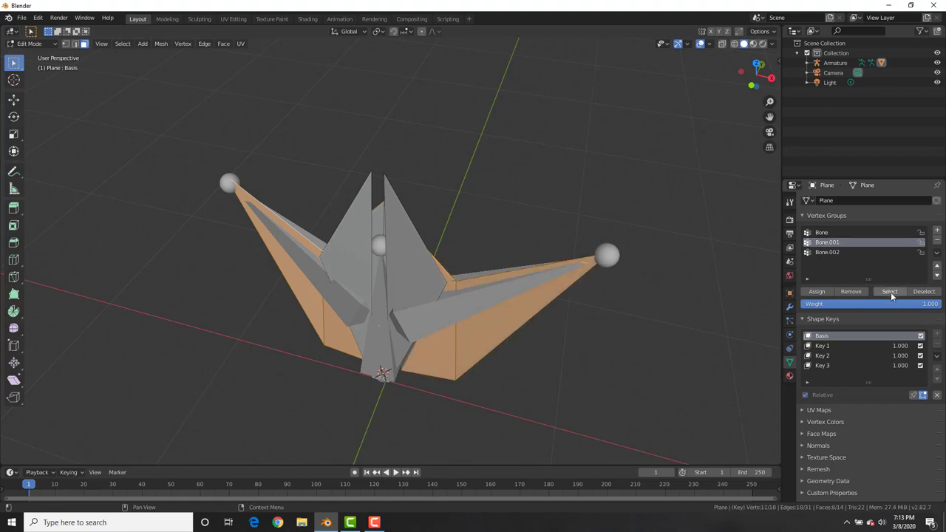
pyautogui.moveTo(440, 220); pyautogui.dragTo(401, 247, button='middle')
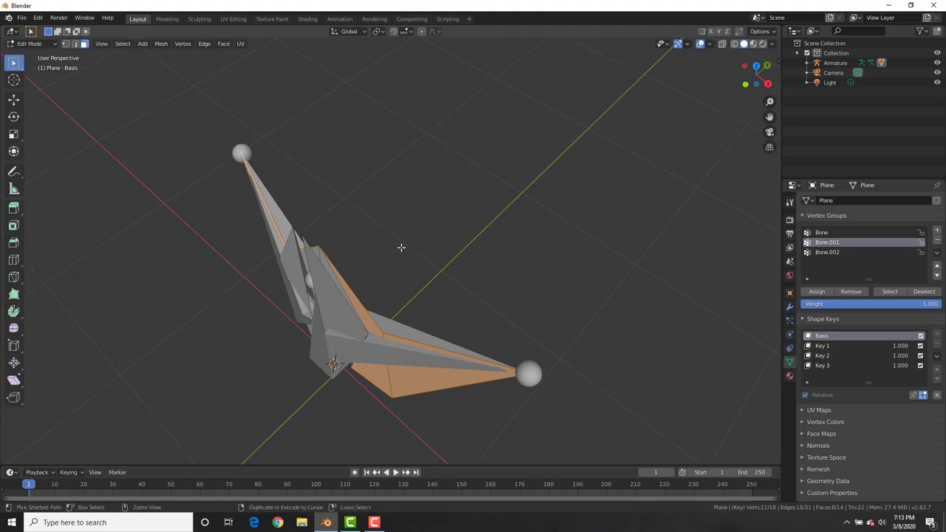
# Step: Invert the face selection, assign the remaining body faces to the Bone vertex group, and leave Edit Mode
pyautogui.hotkey('ctrl', 'i')
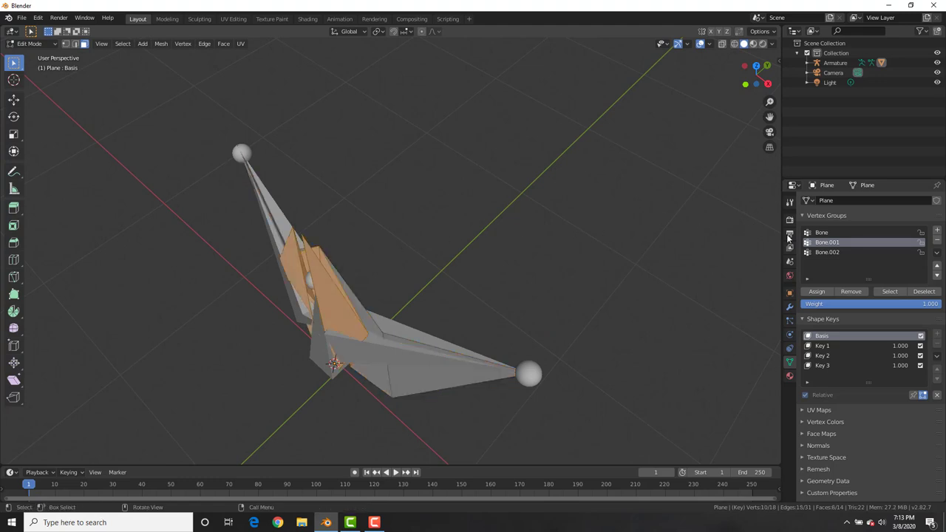
pyautogui.click(826, 232)
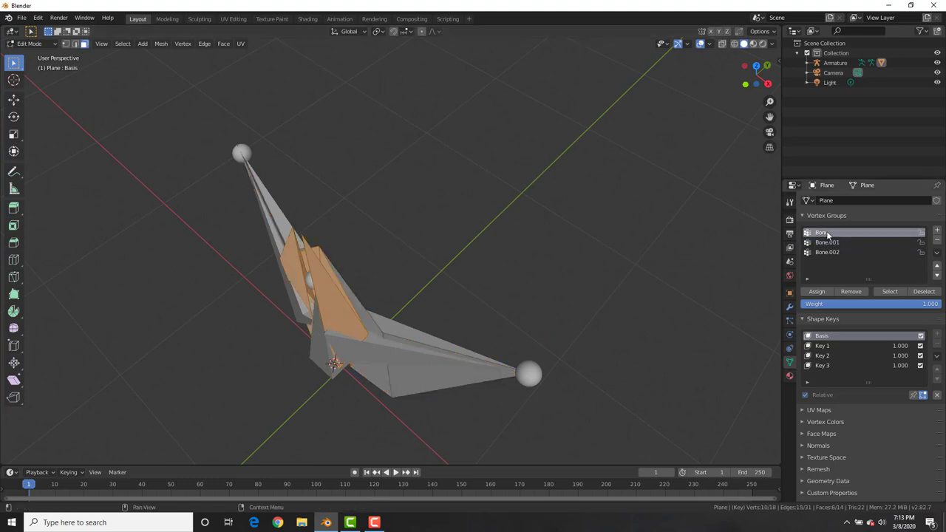
pyautogui.click(815, 292)
pyautogui.press('Tab')
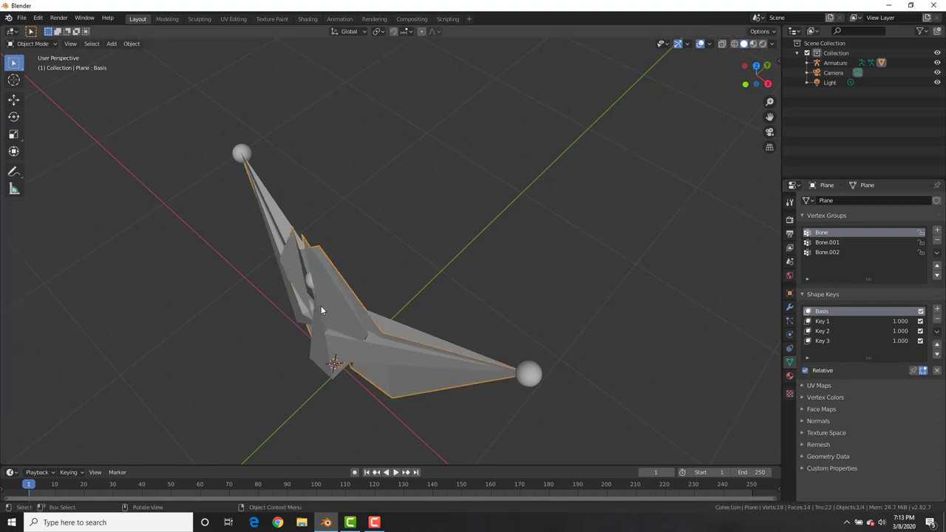
# Step: Switch the armature to Pose Mode and try moving the central bone to test the body's vertex group
pyautogui.click(311, 284)
pyautogui.hotkey('ctrl', 'Tab')
pyautogui.click(311, 284)
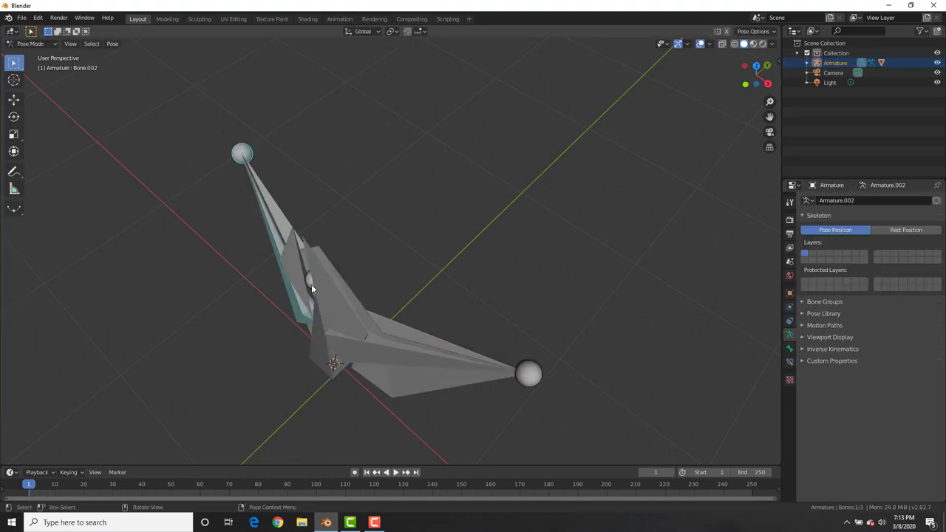
pyautogui.click(315, 335)
pyautogui.press('r')
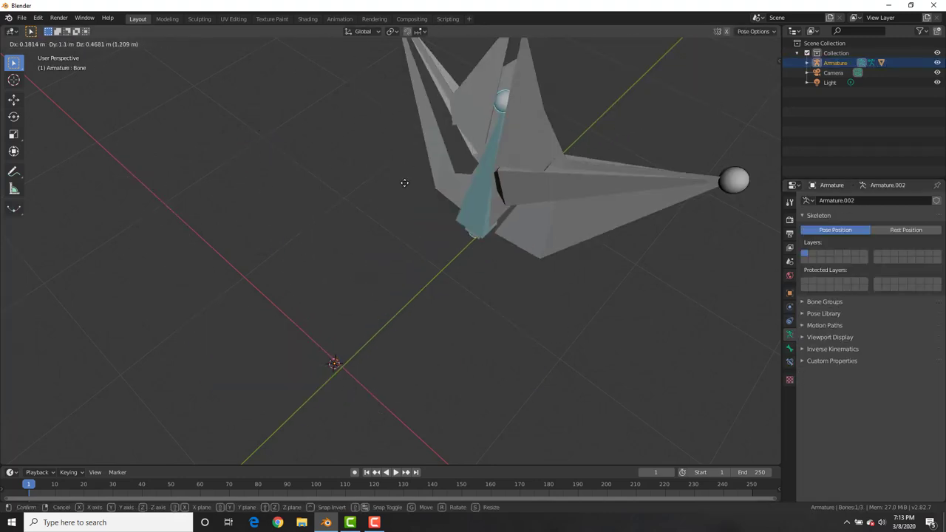
pyautogui.rightClick(410, 253)
pyautogui.scroll(-4, 408, 312)
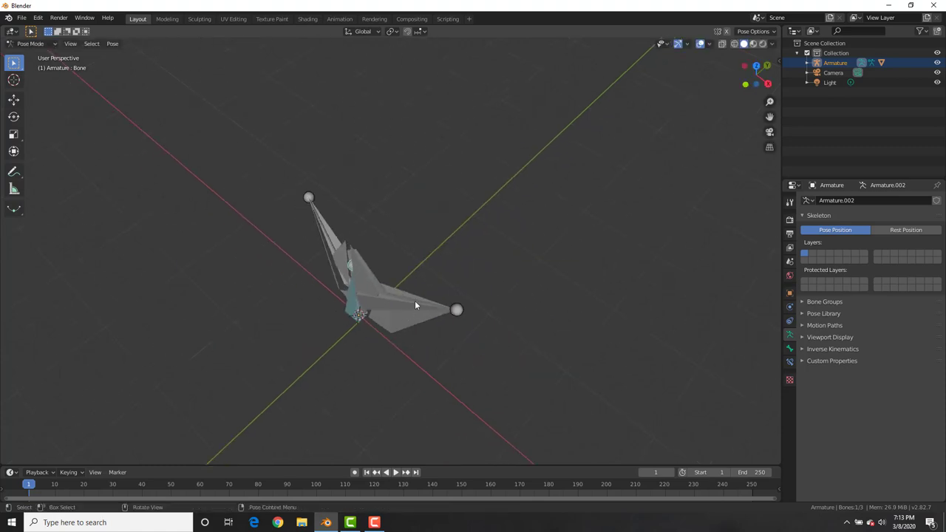
# Step: Try rotating the Bone.001 and Bone.002 wing bones in turn to test how each wing deforms
pyautogui.click(415, 306)
pyautogui.press('r')
pyautogui.rightClick(330, 250)
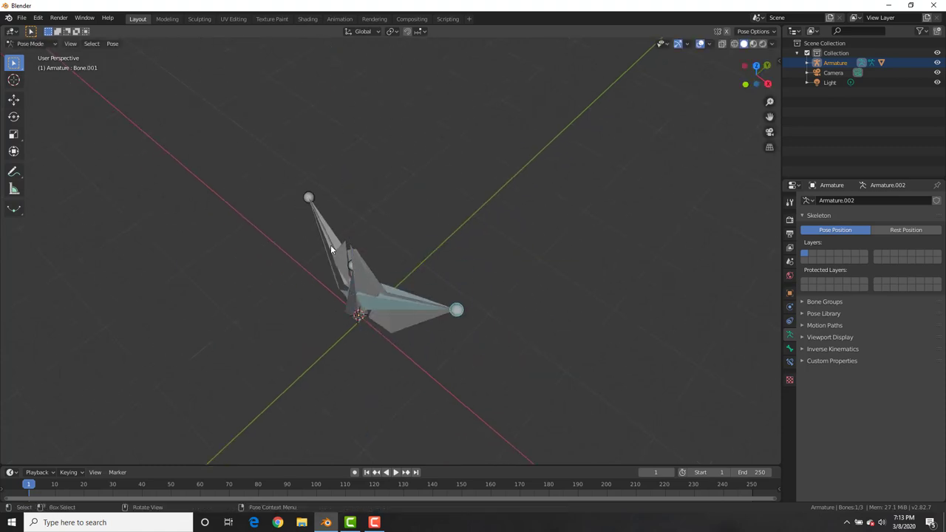
pyautogui.click(330, 244)
pyautogui.press('r')
pyautogui.press('z')
pyautogui.click(379, 243)
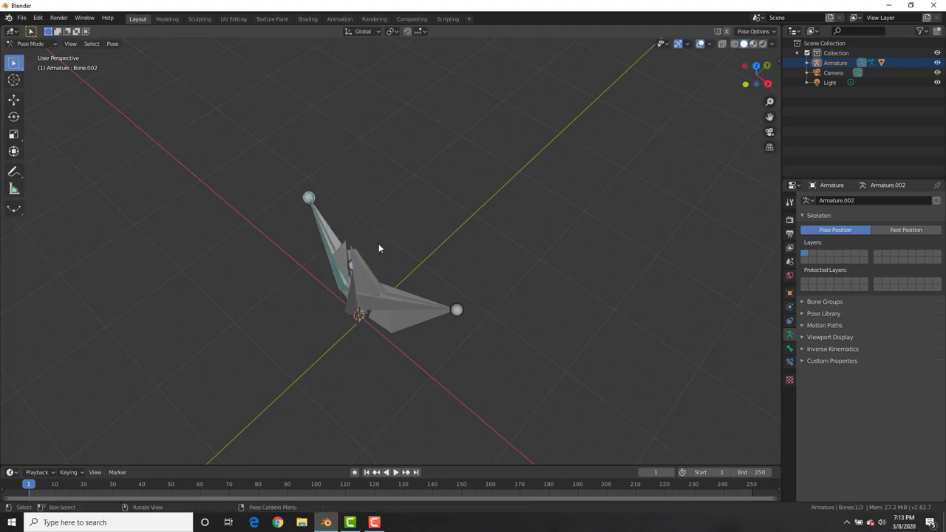
pyautogui.moveTo(382, 289); pyautogui.dragTo(359, 251, button='middle')
pyautogui.scroll(4, 355, 256)
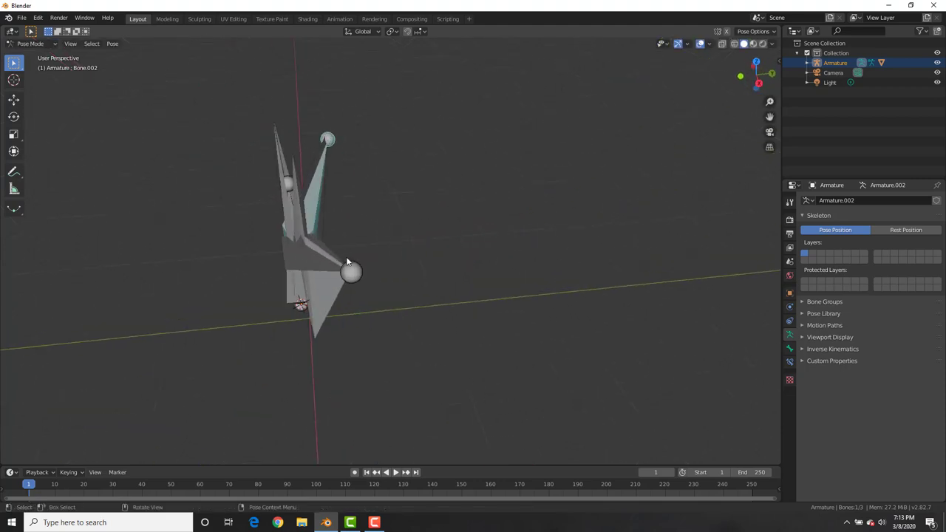
# Step: Return to Object Mode, select the folded plane, and set shape keys Key 3, Key 2 and Key 1 to 0
pyautogui.hotkey('ctrl', 'Tab')
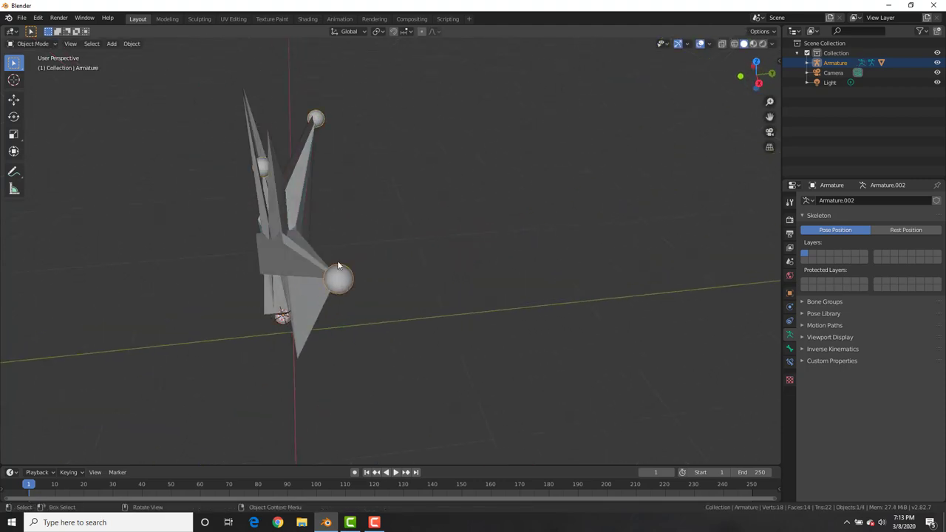
pyautogui.click(302, 300)
pyautogui.moveTo(302, 299); pyautogui.dragTo(359, 249, button='middle')
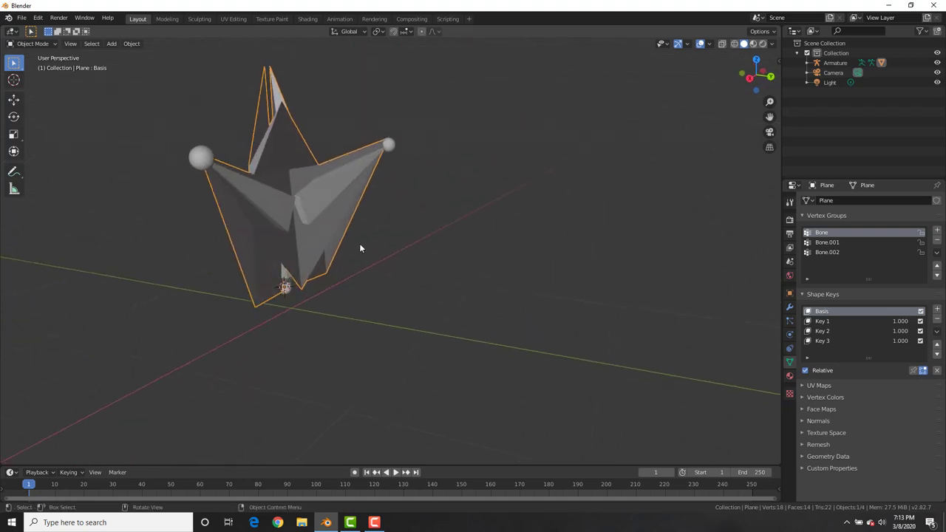
pyautogui.click(844, 342)
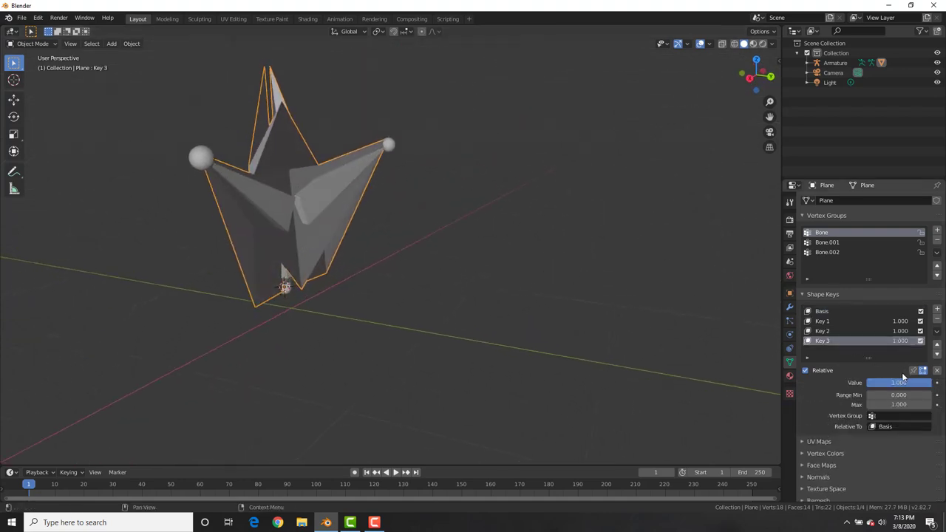
pyautogui.moveTo(902, 380); pyautogui.dragTo(820, 333)
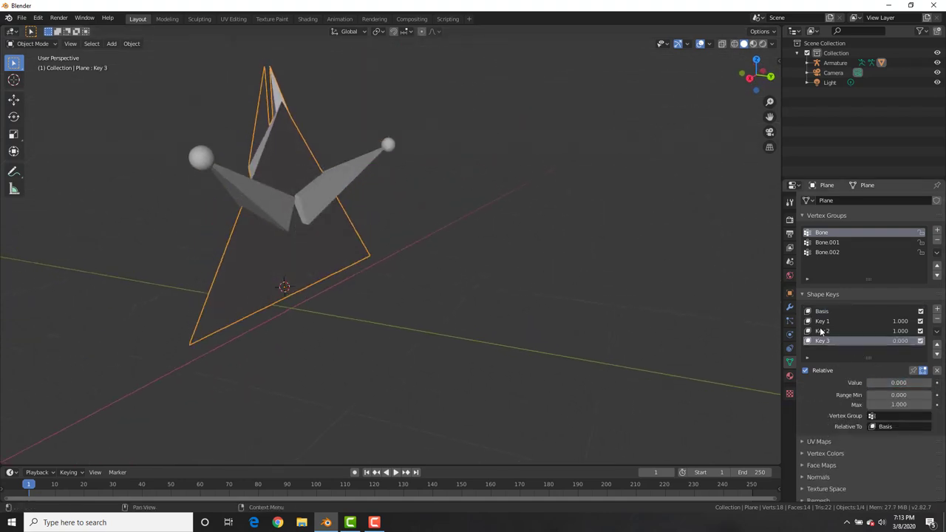
pyautogui.click(820, 331)
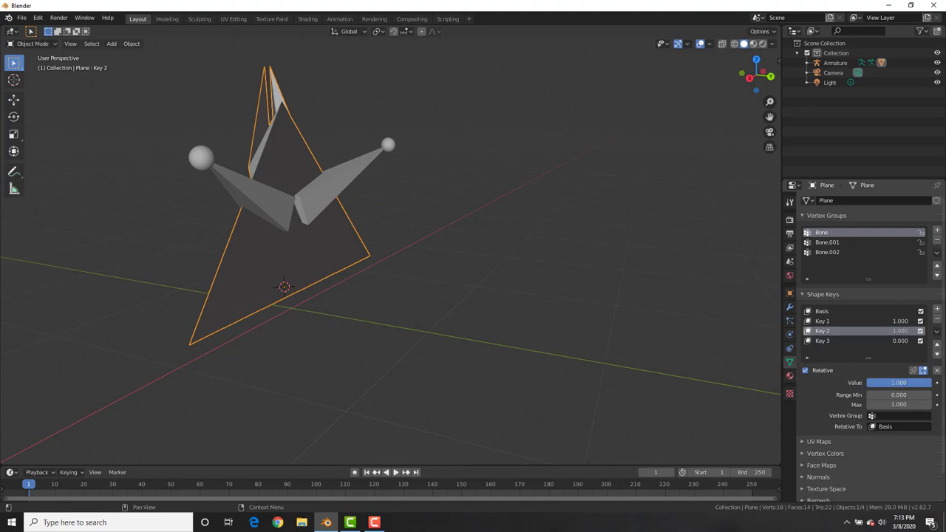
pyautogui.moveTo(898, 382); pyautogui.dragTo(866, 382)
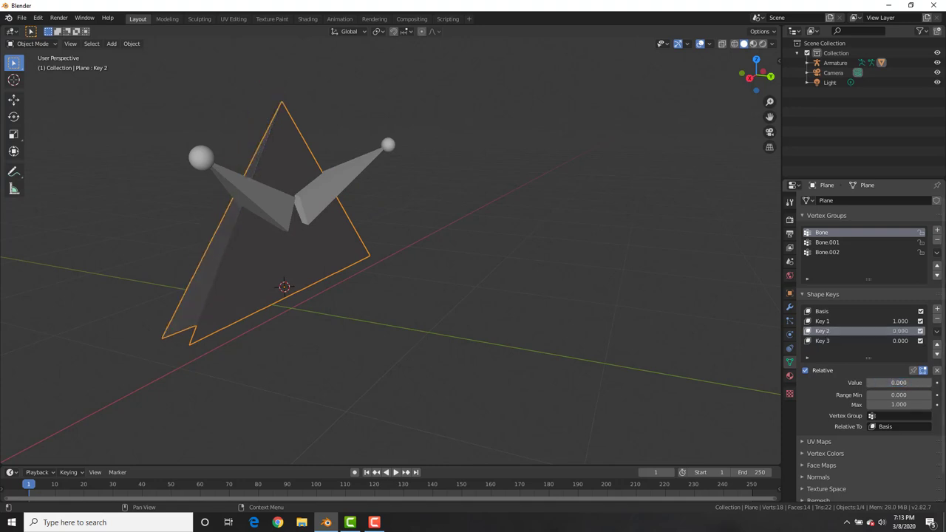
pyautogui.click(836, 319)
pyautogui.moveTo(898, 382); pyautogui.dragTo(861, 382)
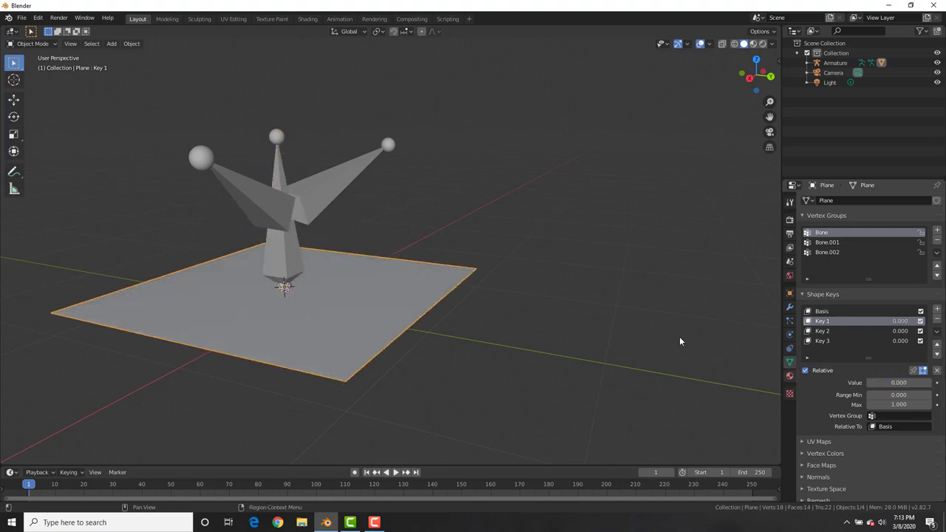
# Step: Insert a keyframe on the Key 1 shape key's value of 0 at frame 1
pyautogui.moveTo(328, 281); pyautogui.dragTo(441, 277, button='middle')
pyautogui.scroll(-2, 439, 259)
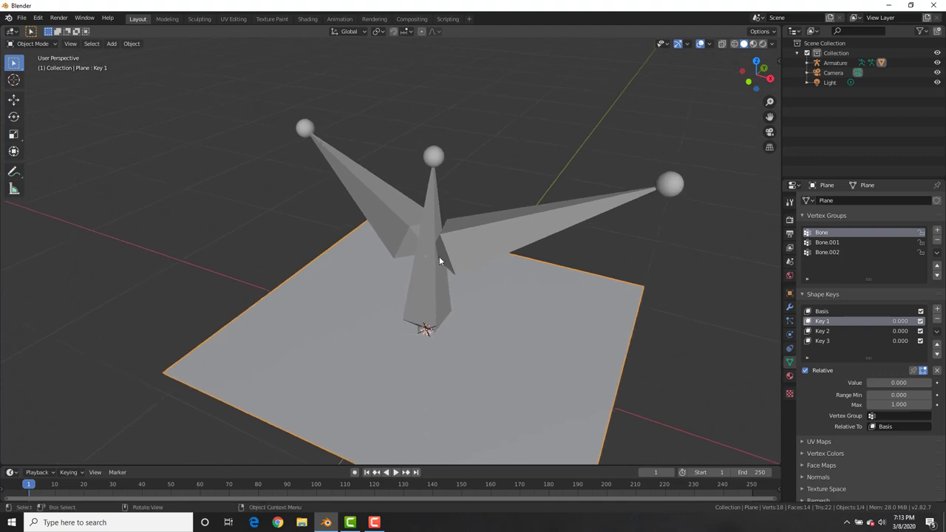
pyautogui.scroll(-2, 454, 208)
pyautogui.scroll(-1, 473, 224)
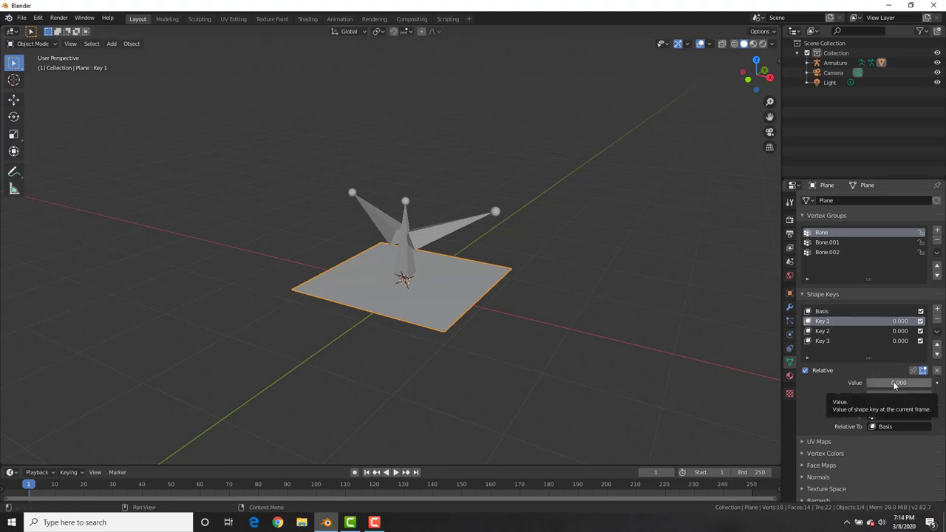
pyautogui.press('i')
# Step: Go to frame 20, set the Key 1 shape key to 1, and keyframe its value
pyautogui.moveTo(33, 483); pyautogui.dragTo(85, 486)
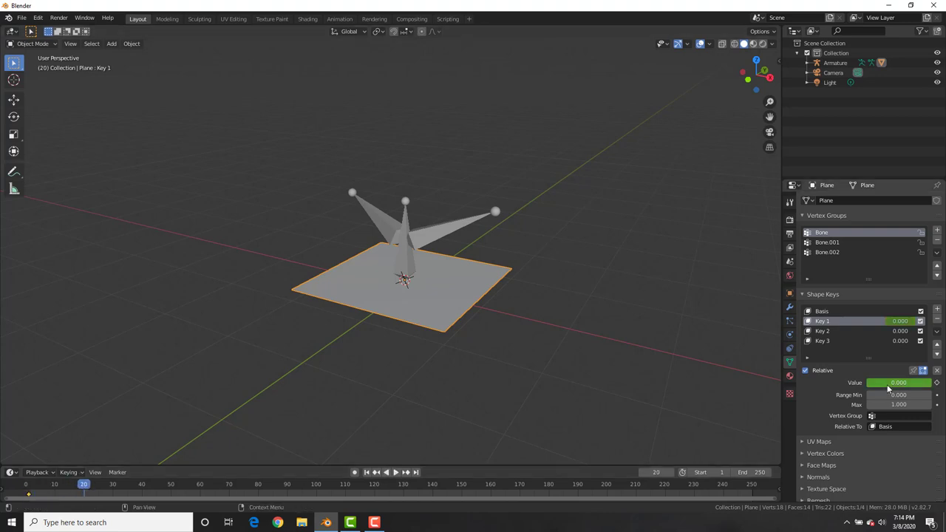
pyautogui.moveTo(881, 383); pyautogui.dragTo(912, 383)
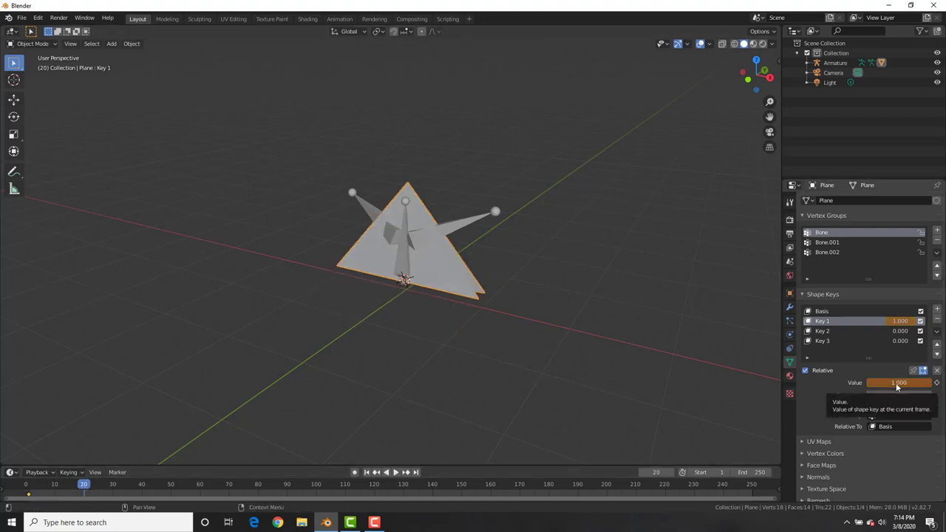
pyautogui.press('i')
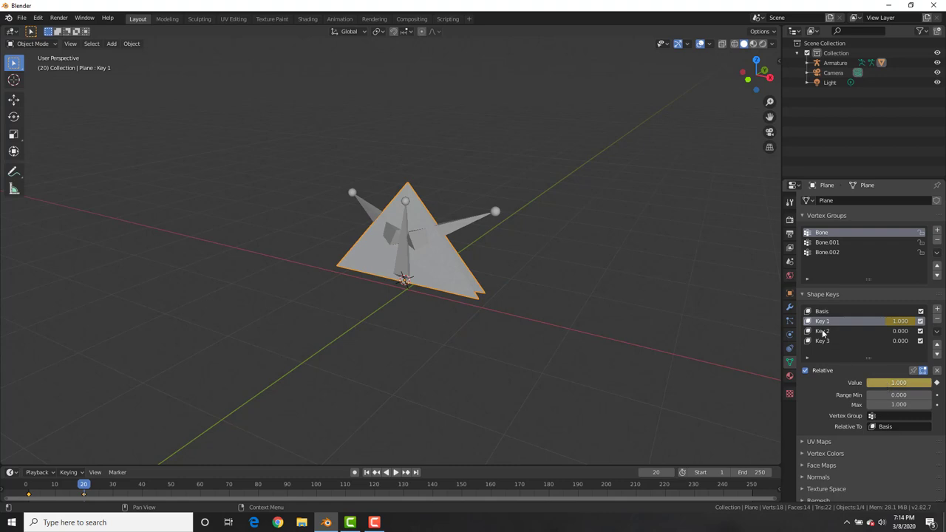
# Step: Keyframe the Key 2 shape key at 0 on frame 20 and at 1 on frame 40
pyautogui.click(824, 332)
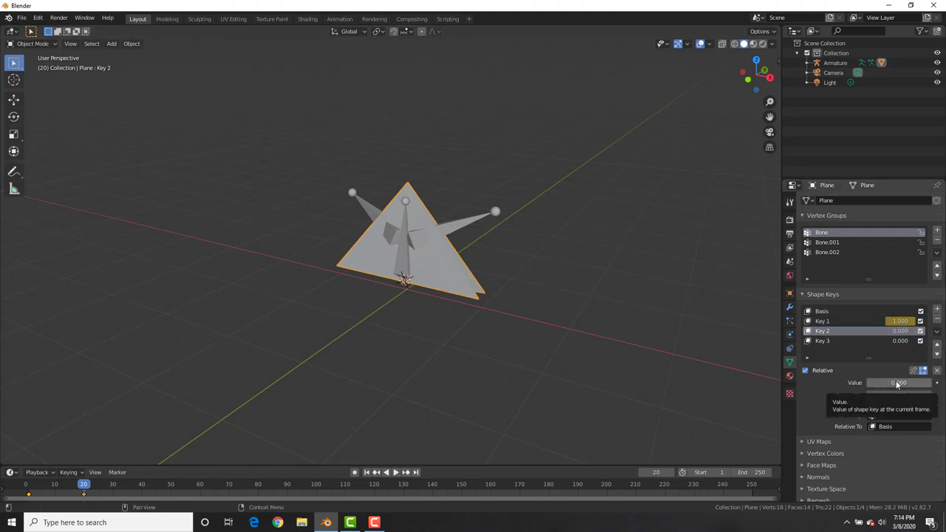
pyautogui.press('i')
pyautogui.moveTo(85, 485); pyautogui.dragTo(143, 486)
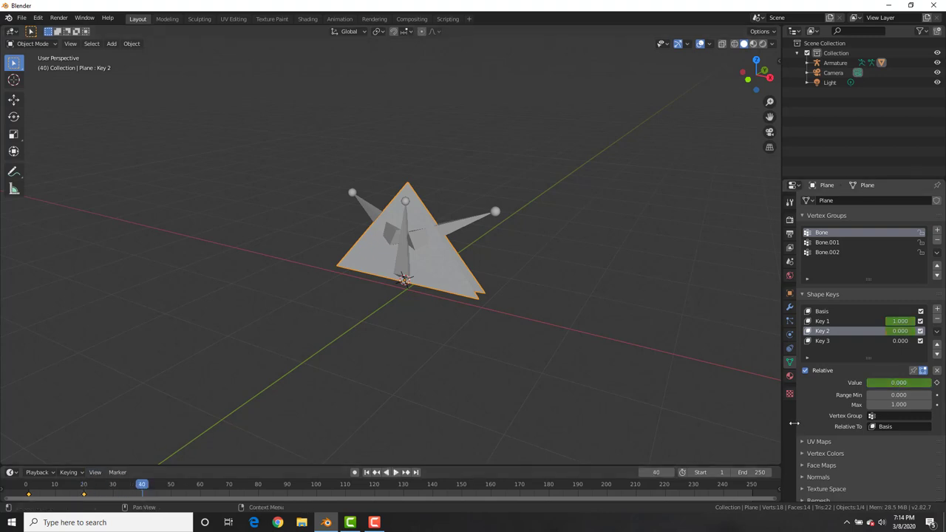
pyautogui.moveTo(894, 386); pyautogui.dragTo(933, 386)
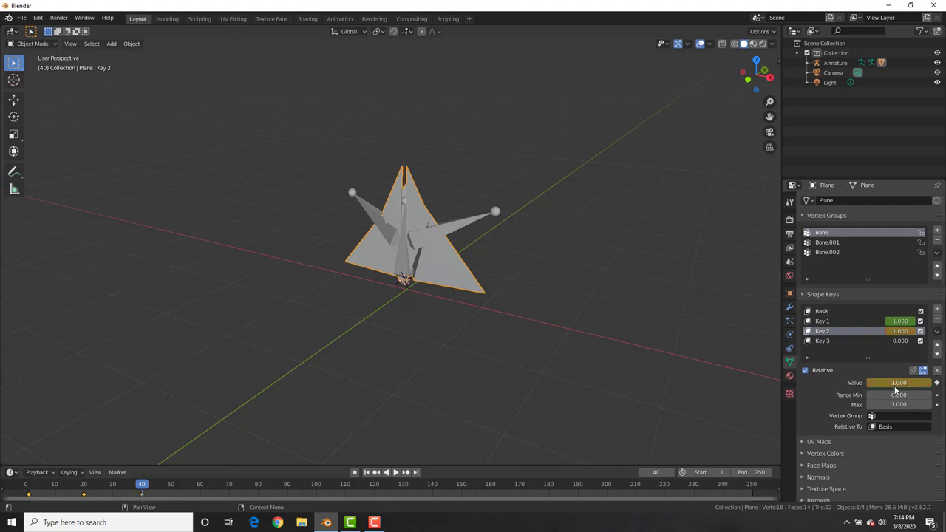
pyautogui.press('i')
# Step: Keyframe the Key 3 shape key at 0 on frame 40 and at 1 on frame 60
pyautogui.click(840, 341)
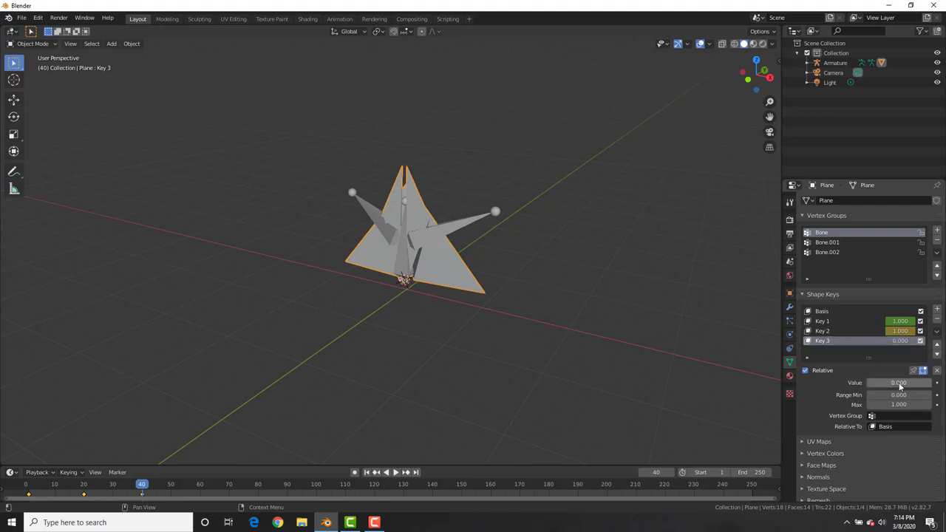
pyautogui.press('i')
pyautogui.moveTo(142, 488); pyautogui.dragTo(200, 488)
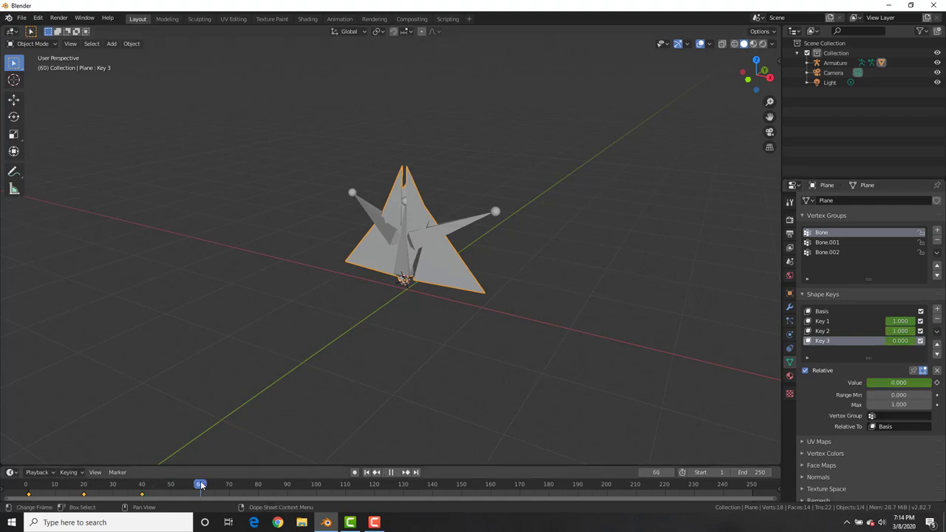
pyautogui.moveTo(879, 382); pyautogui.dragTo(896, 381)
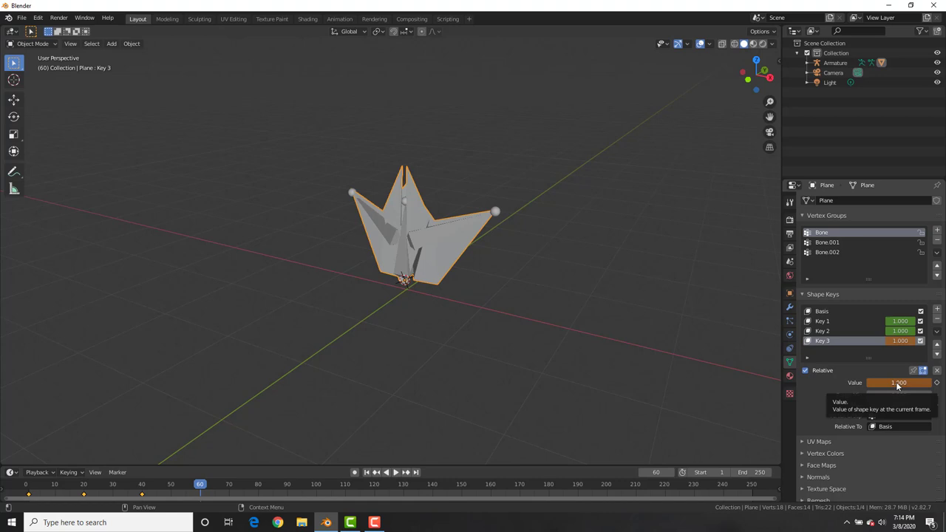
pyautogui.press('i')
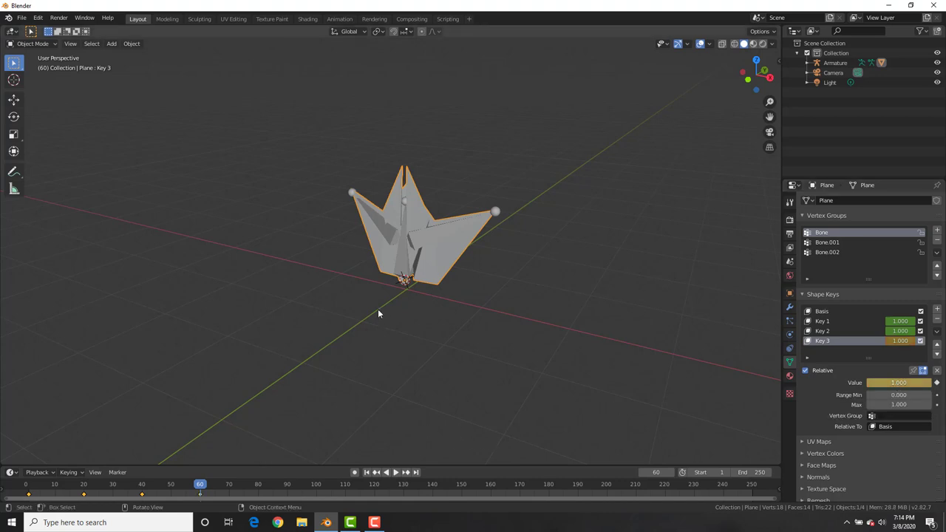
# Step: Play the folding animation from the first frame and inspect the folded model
pyautogui.hotkey('shift', 'Left')
pyautogui.press('space')
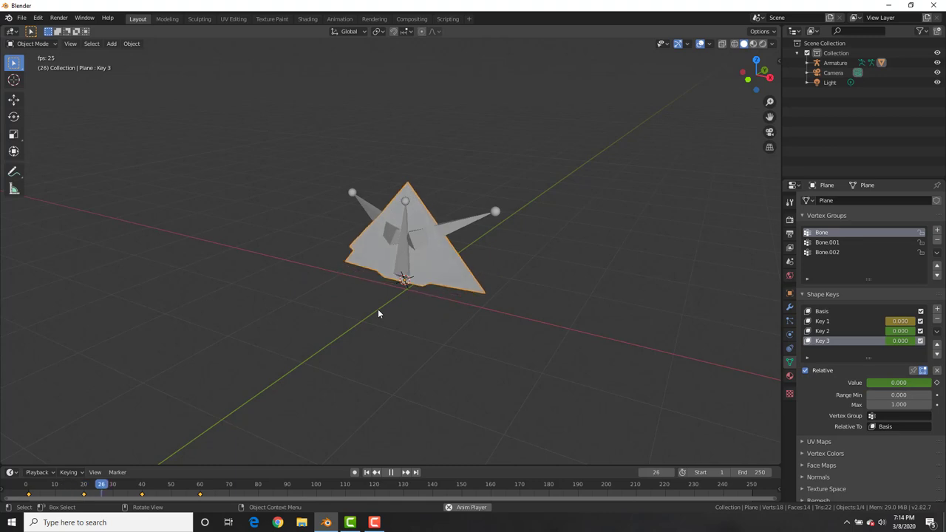
pyautogui.press('space')
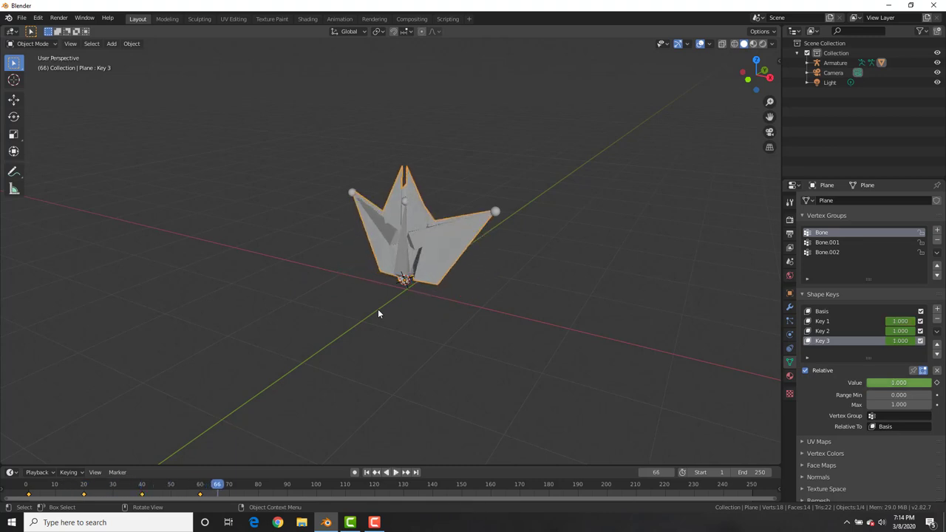
pyautogui.moveTo(407, 296); pyautogui.dragTo(428, 267, button='middle')
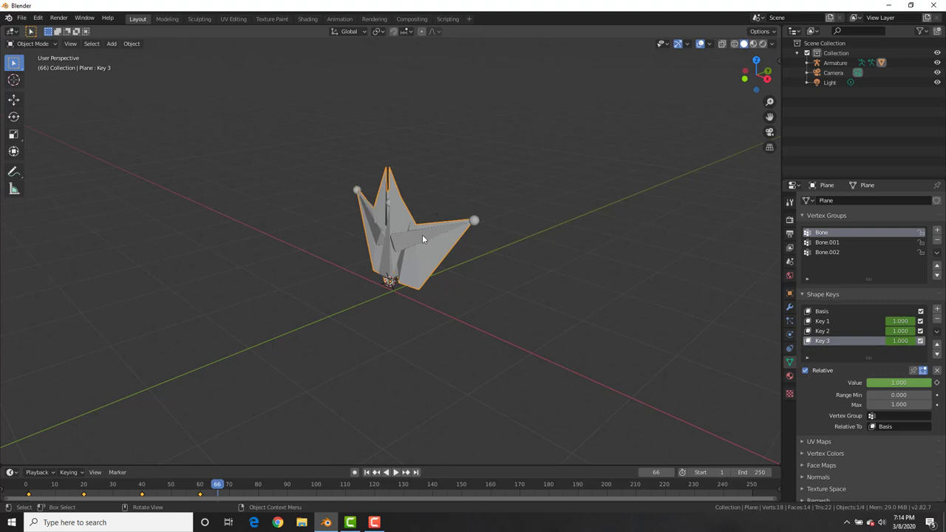
# Step: Select the armature, switch it to Pose Mode, and split the 3D viewport into two areas
pyautogui.click(422, 234)
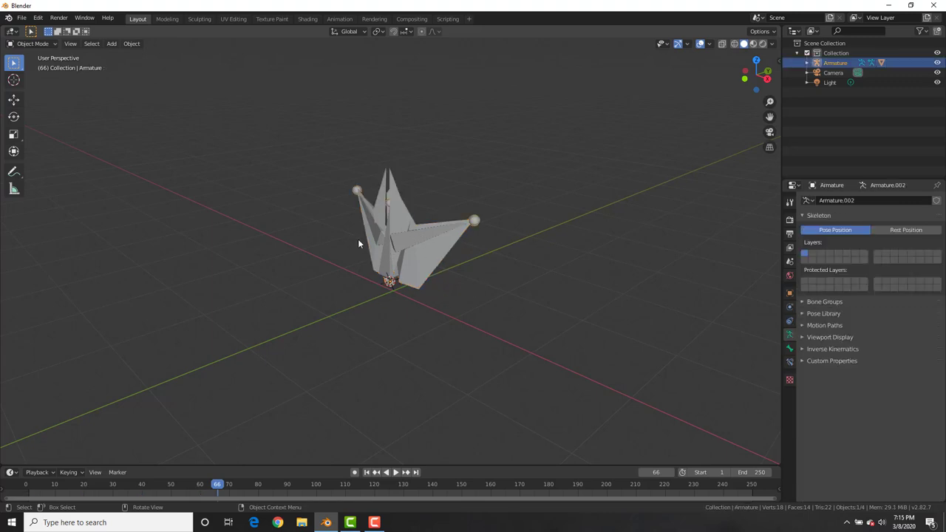
pyautogui.hotkey('ctrl', 'Tab')
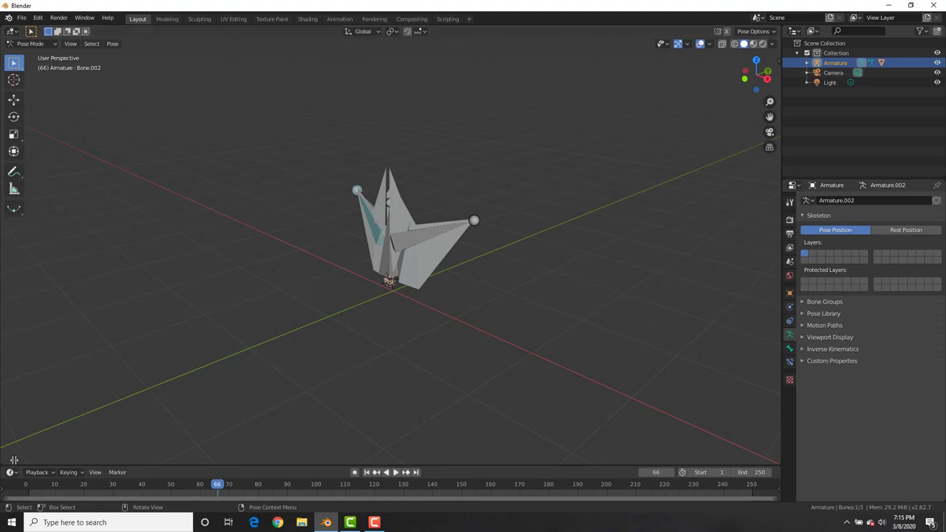
pyautogui.moveTo(14, 459); pyautogui.dragTo(154, 414)
pyautogui.moveTo(522, 261); pyautogui.dragTo(502, 269, button='middle')
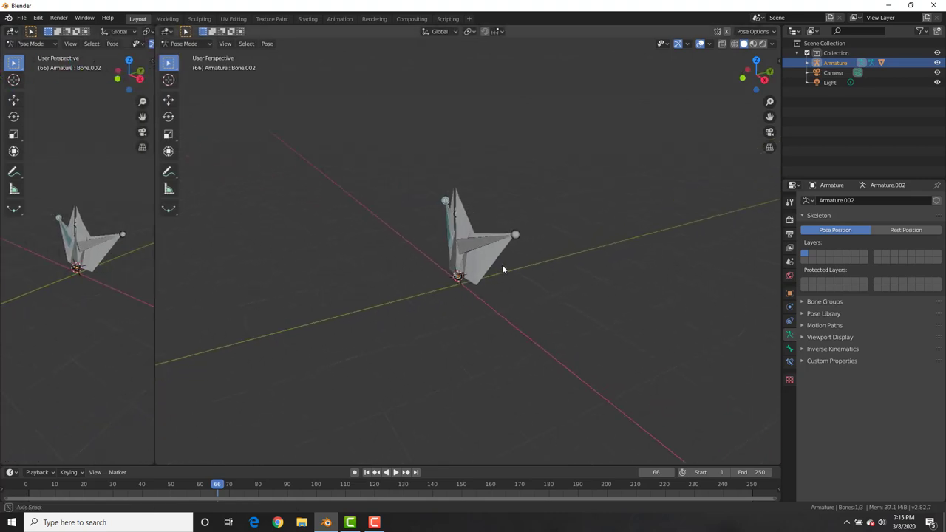
# Step: In right orthographic view, select the central body bone and insert a keyframe for it at frame 60
pyautogui.press('KP_3')
pyautogui.click(199, 484)
pyautogui.press('space')
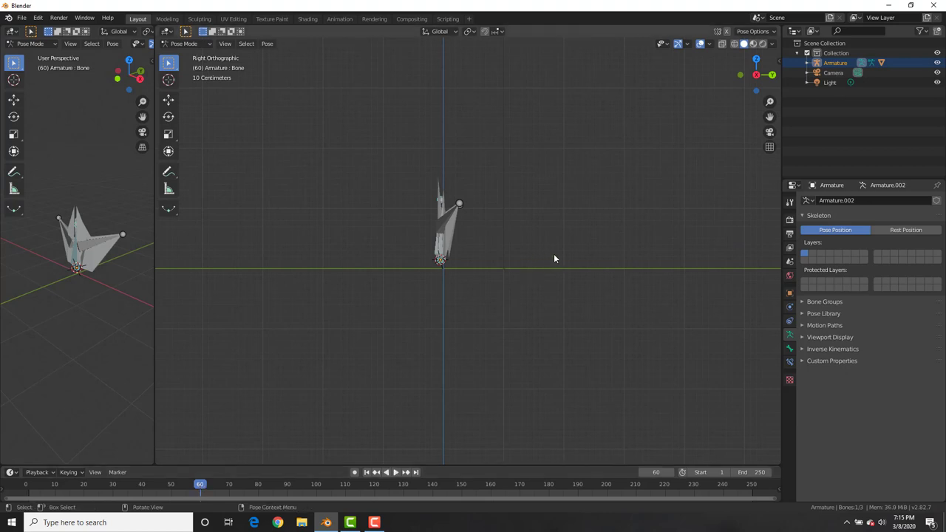
pyautogui.press('i')
pyautogui.click(522, 259)
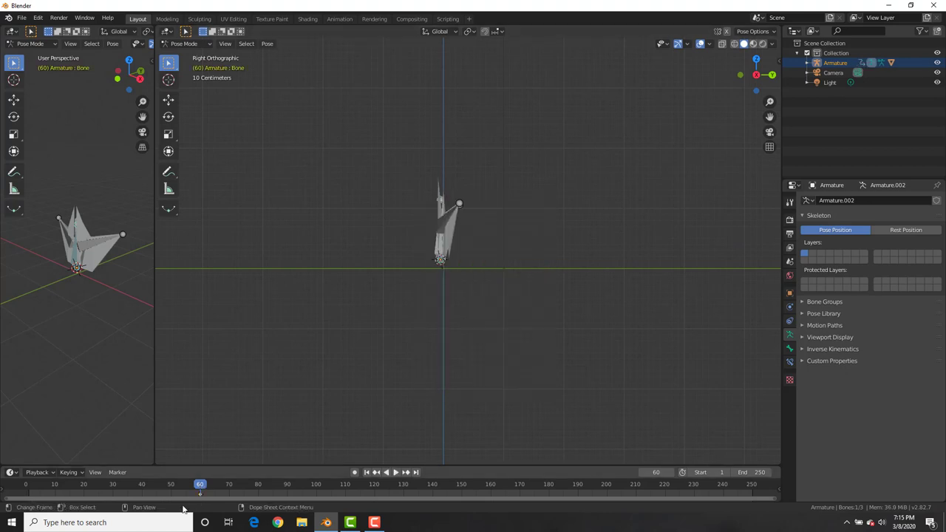
# Step: At frame 75, rotate the body bone about -91° in the side view and insert a LocRotScale keyframe
pyautogui.moveTo(199, 487); pyautogui.dragTo(246, 489)
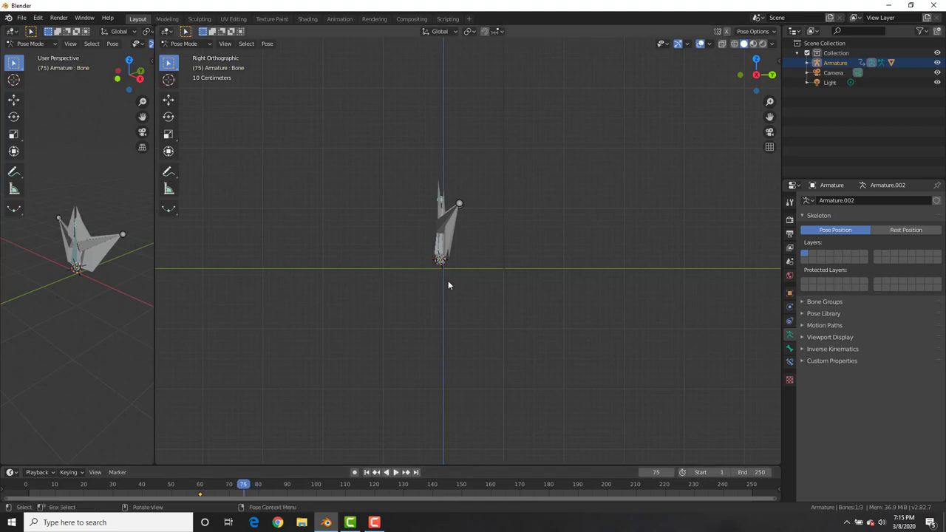
pyautogui.press('r')
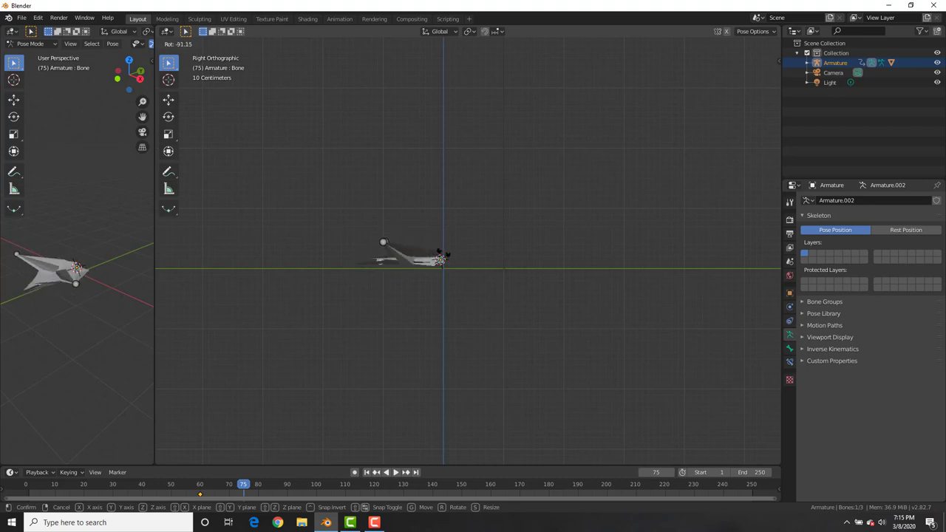
pyautogui.click(442, 256)
pyautogui.press('i')
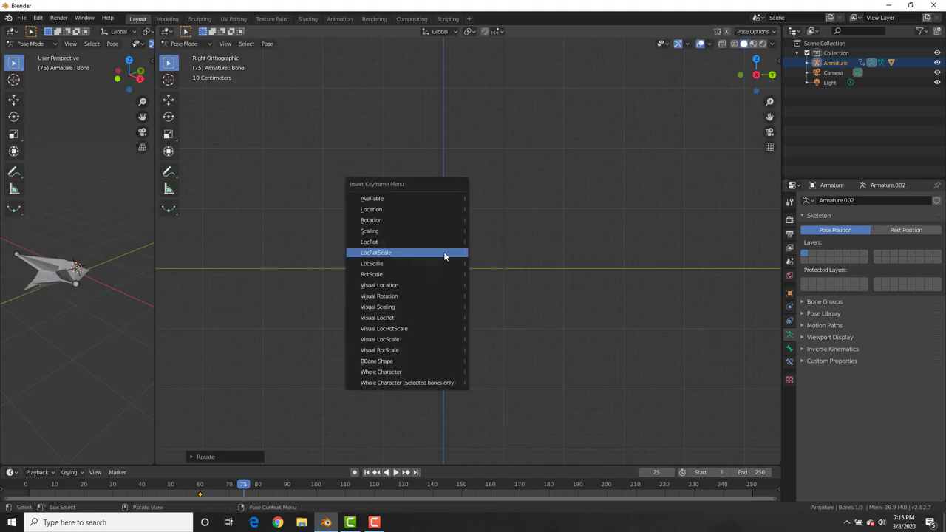
pyautogui.click(443, 251)
# Step: Select both wing bones, Bone.001 and Bone.002, and insert a Rotation keyframe at frame 75
pyautogui.moveTo(412, 252); pyautogui.dragTo(436, 292, button='middle')
pyautogui.keyDown('shift'); pyautogui.click(397, 286); pyautogui.keyUp('shift')
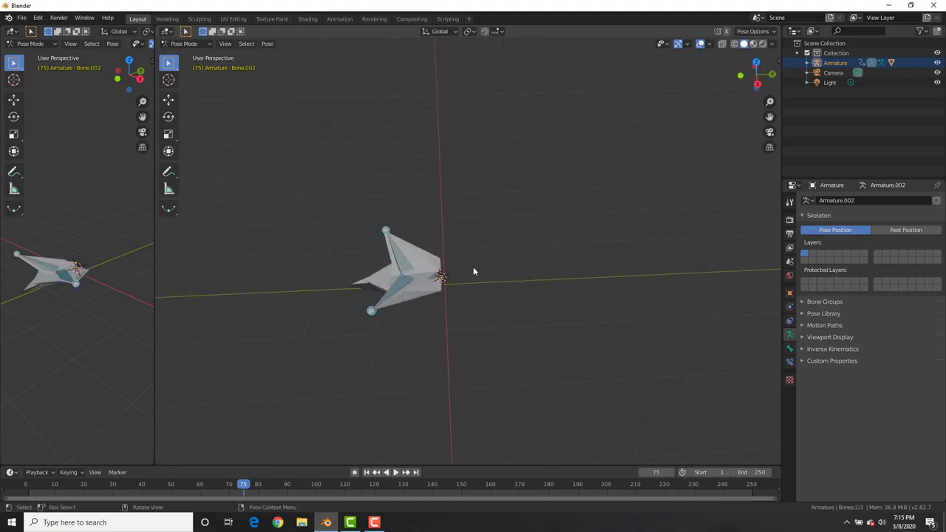
pyautogui.press('i')
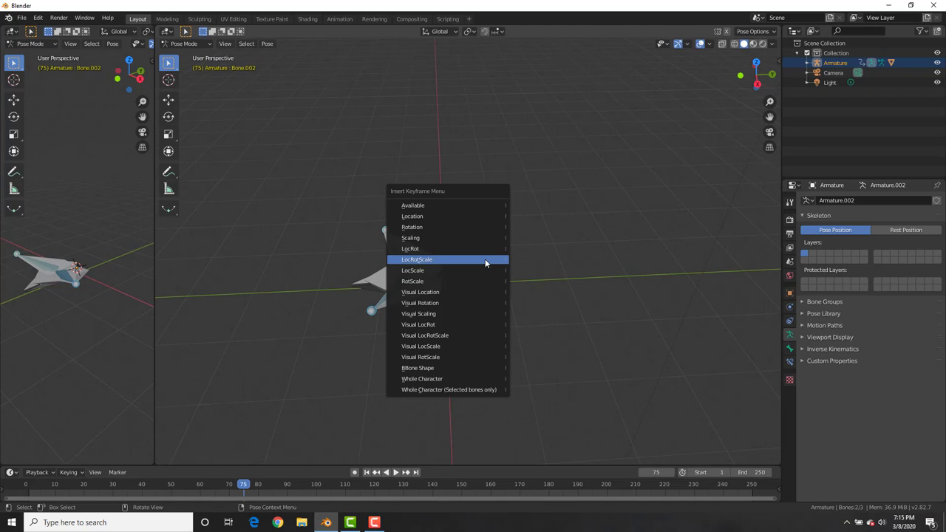
pyautogui.click(439, 227)
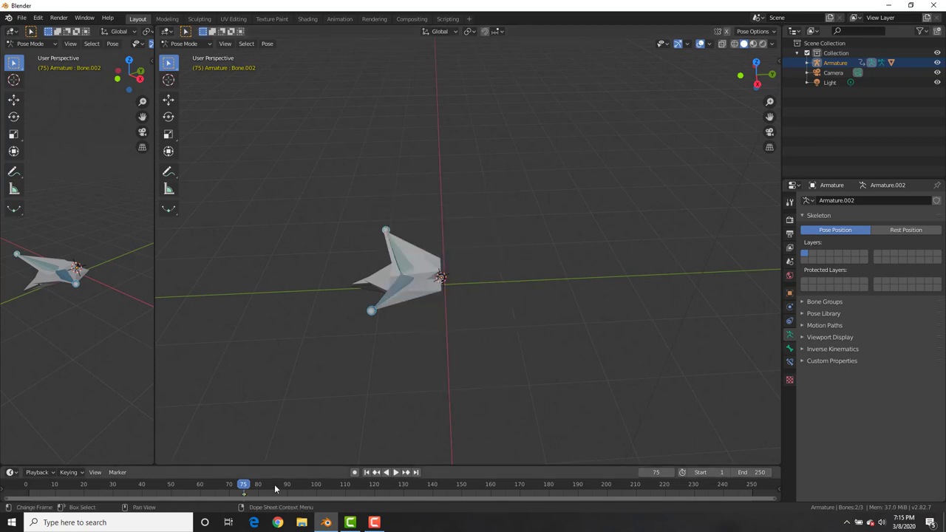
# Step: Go to frame 80 and raise the Bone.001 wing by rotating it about -38° around the global Y axis
pyautogui.moveTo(243, 486); pyautogui.dragTo(258, 486)
pyautogui.moveTo(487, 297); pyautogui.dragTo(385, 256, button='middle')
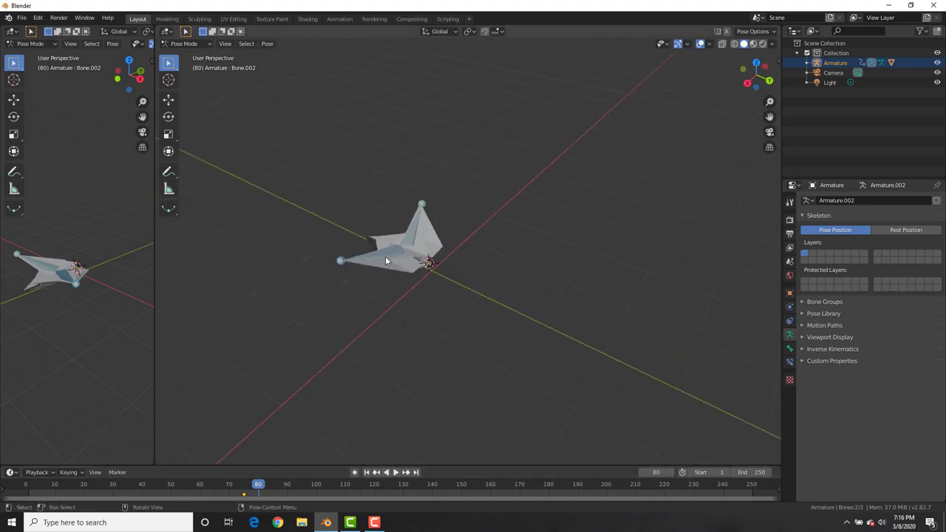
pyautogui.click(363, 262)
pyautogui.moveTo(445, 259); pyautogui.dragTo(433, 264, button='middle')
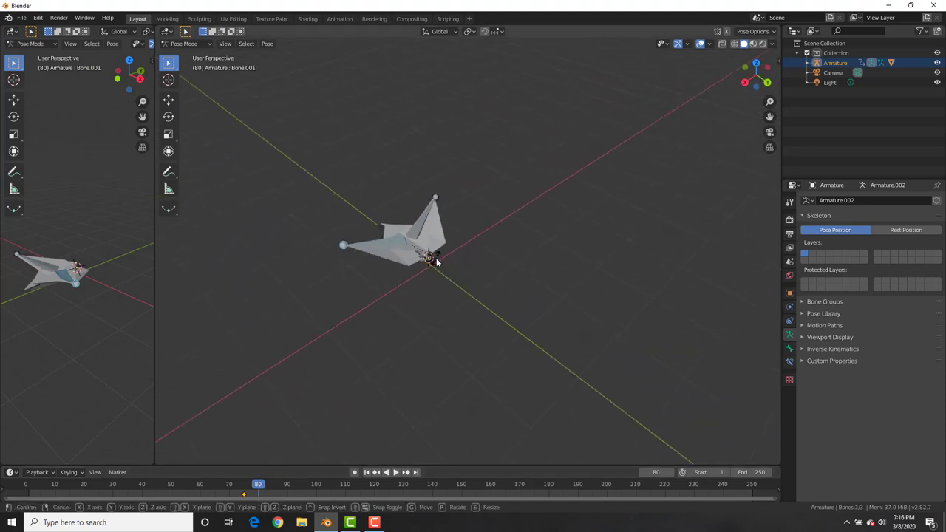
pyautogui.press('r')
pyautogui.press('y')
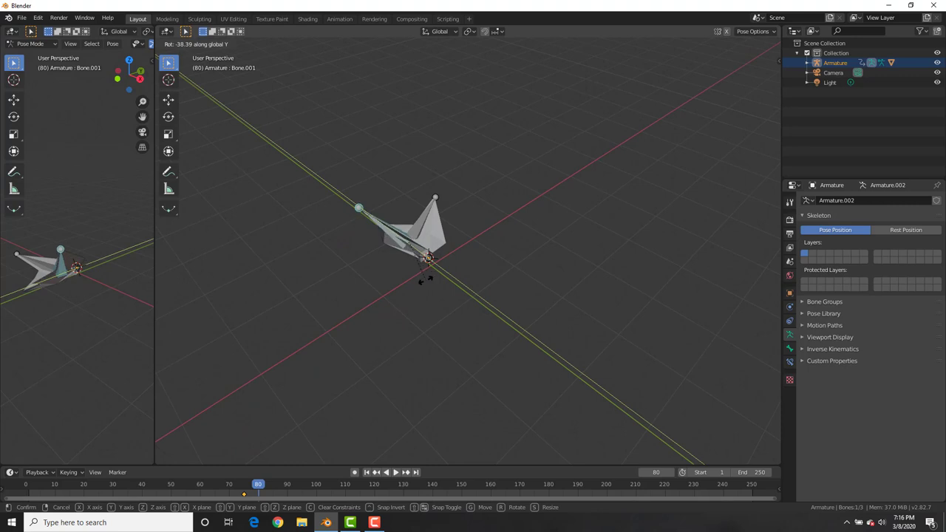
pyautogui.click(426, 279)
# Step: Raise the Bone.002 wing by rotating it about 42° around the global Y axis
pyautogui.click(432, 225)
pyautogui.moveTo(432, 225); pyautogui.dragTo(521, 254, button='middle')
pyautogui.press('r')
pyautogui.press('y')
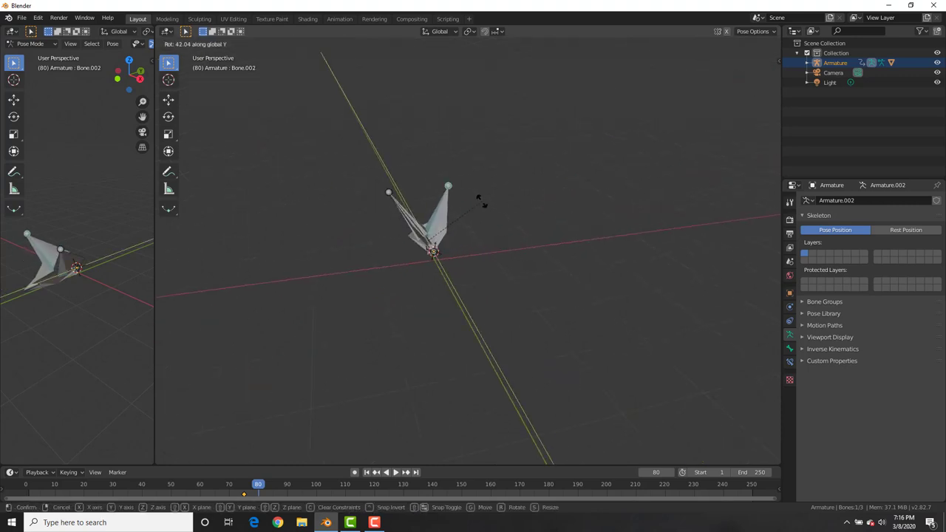
pyautogui.click(480, 203)
# Step: Rotate Bone.001 and Bone.002 slightly outward in turn so the two raised wings match
pyautogui.keyDown('shift'); pyautogui.click(414, 221); pyautogui.keyUp('shift')
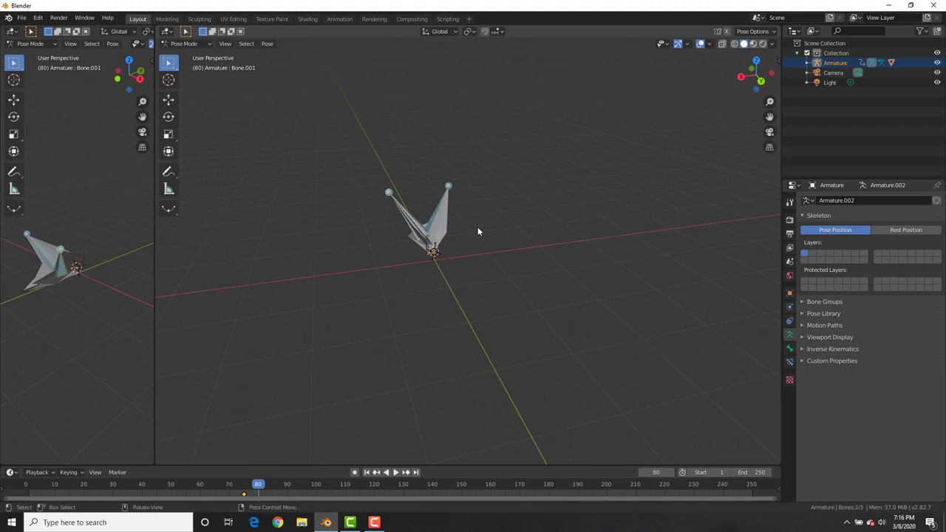
pyautogui.moveTo(478, 227); pyautogui.dragTo(458, 232, button='middle')
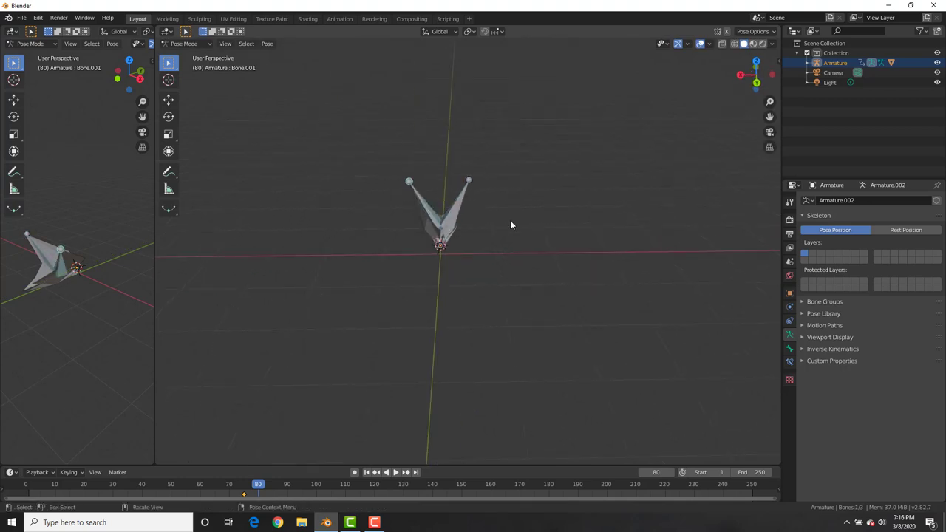
pyautogui.press('r')
pyautogui.click(452, 213)
pyautogui.click(466, 206)
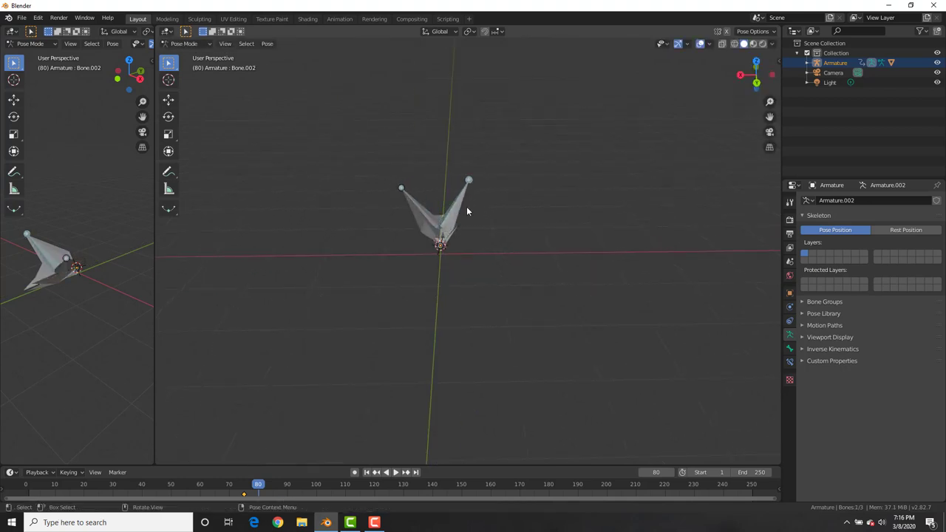
pyautogui.press('r')
pyautogui.press('y')
pyautogui.click(443, 213)
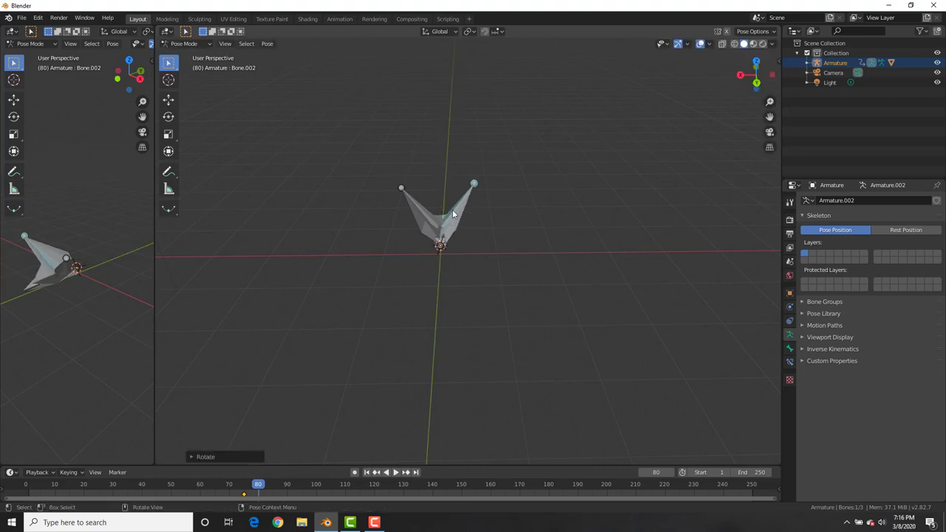
# Step: Insert a Rotation keyframe for both wing bones at frame 80
pyautogui.press('i')
pyautogui.click(493, 215)
pyautogui.keyDown('shift'); pyautogui.click(409, 227); pyautogui.keyUp('shift')
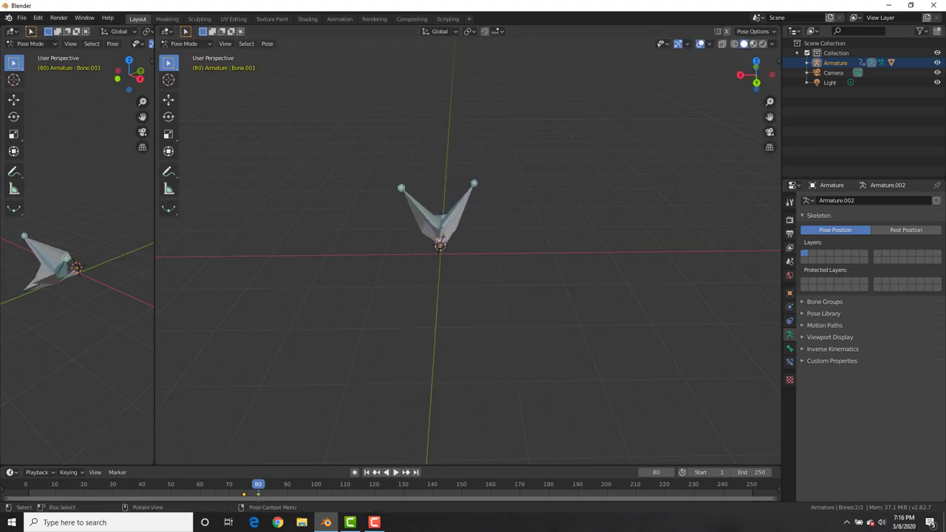
# Step: Turn the smaller viewport into a Graph Editor, widen it, fit the curves in view, and expand Bone.001's channels
pyautogui.click(11, 32)
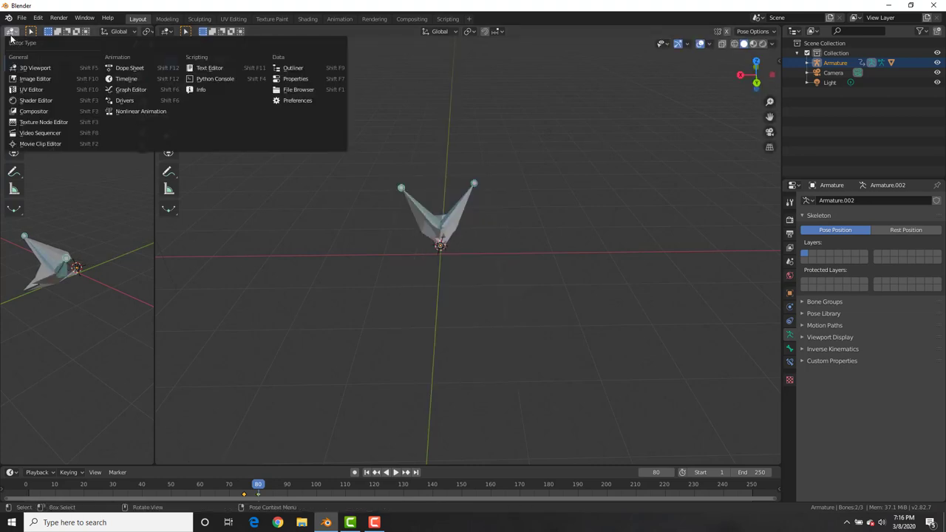
pyautogui.click(127, 91)
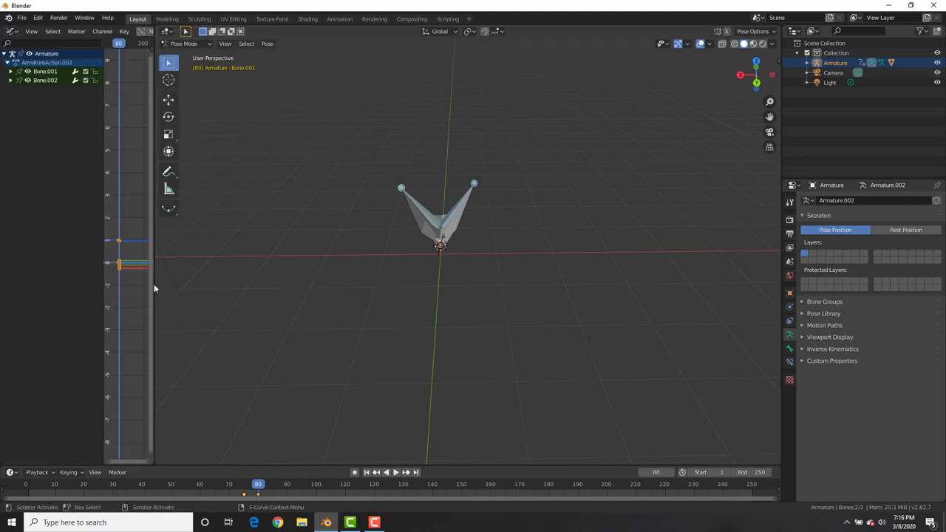
pyautogui.moveTo(154, 283); pyautogui.dragTo(321, 275)
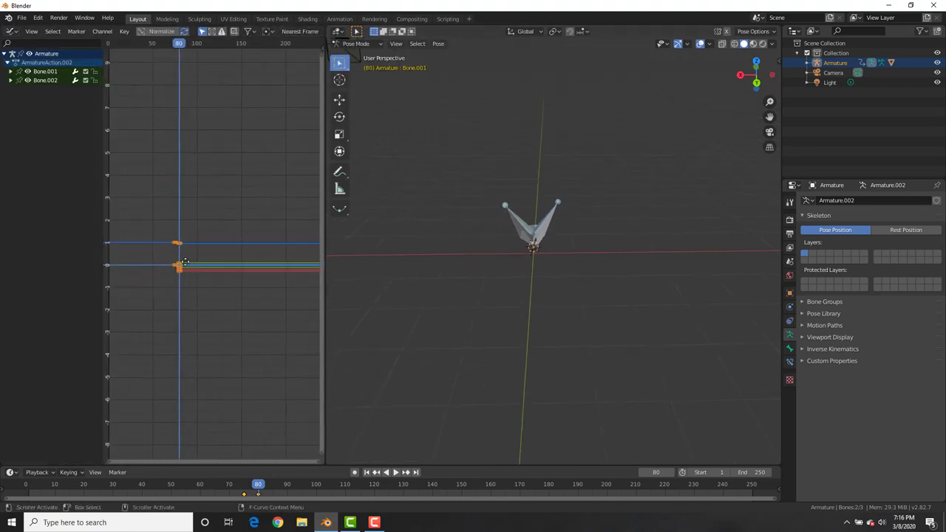
pyautogui.press('Home')
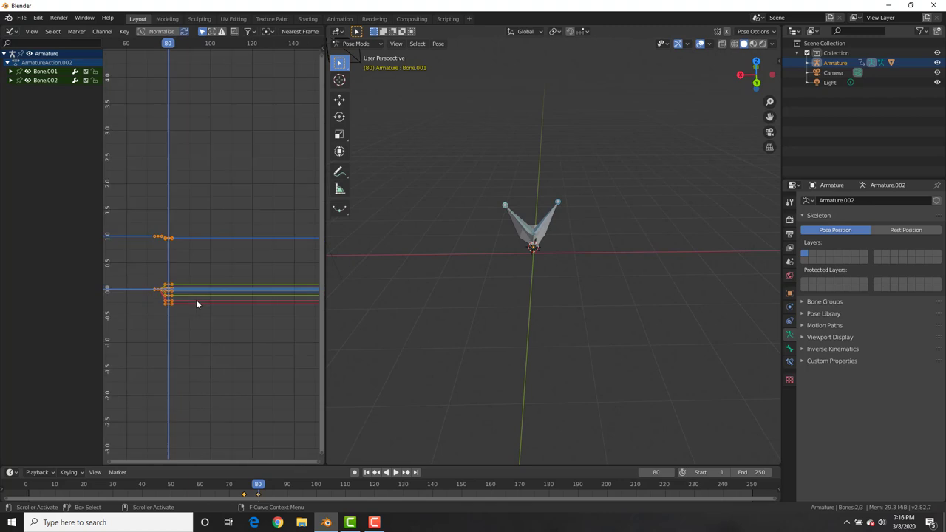
pyautogui.click(10, 72)
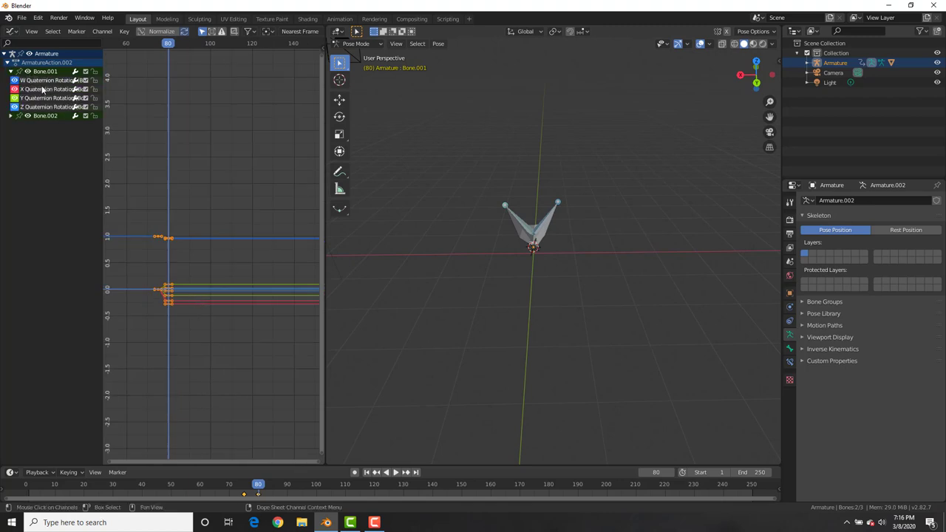
# Step: Select Bone.001's X Quaternion Rotation curve in the Graph Editor and frame its keyframes around frame 80
pyautogui.click(41, 89)
pyautogui.scroll(3, 174, 307)
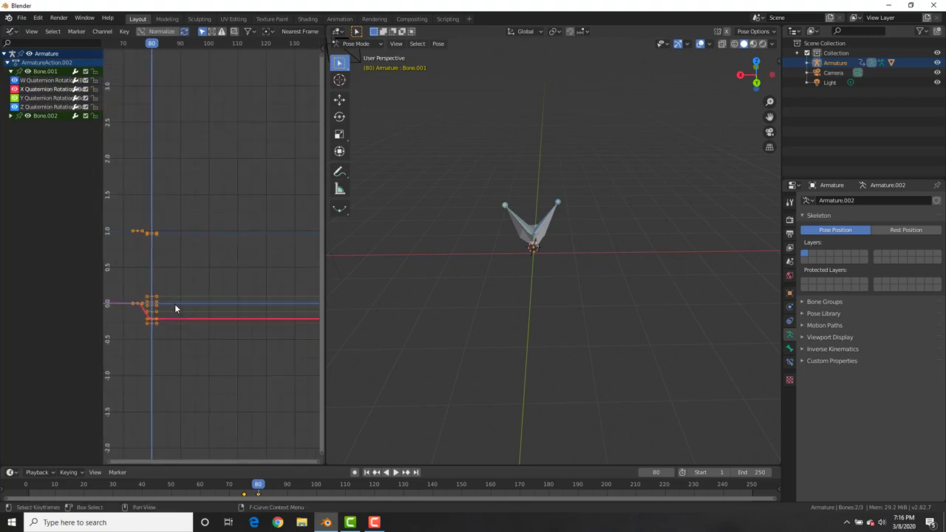
pyautogui.moveTo(173, 309); pyautogui.dragTo(199, 292, button='middle')
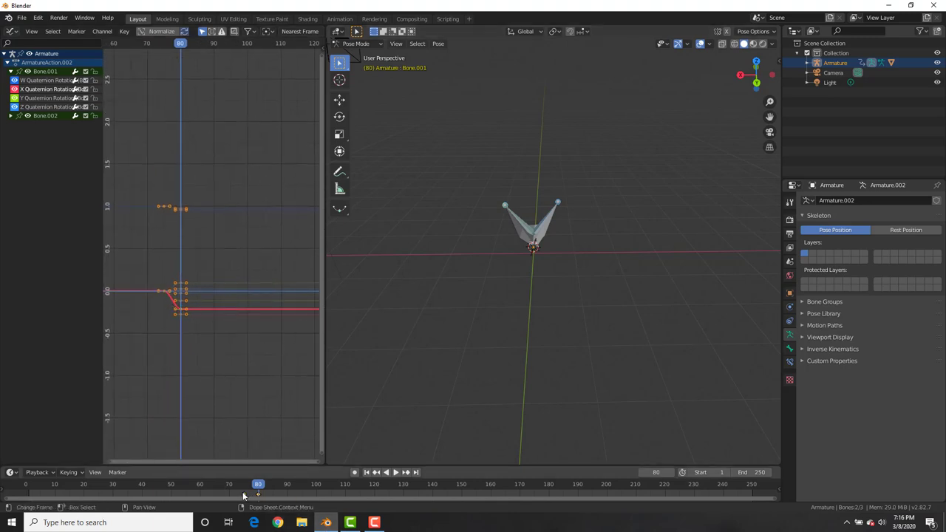
# Step: With both wing bones selected, duplicate their frame 75 keyframes to frame 85 and scrub past the copied keys
pyautogui.click(527, 219)
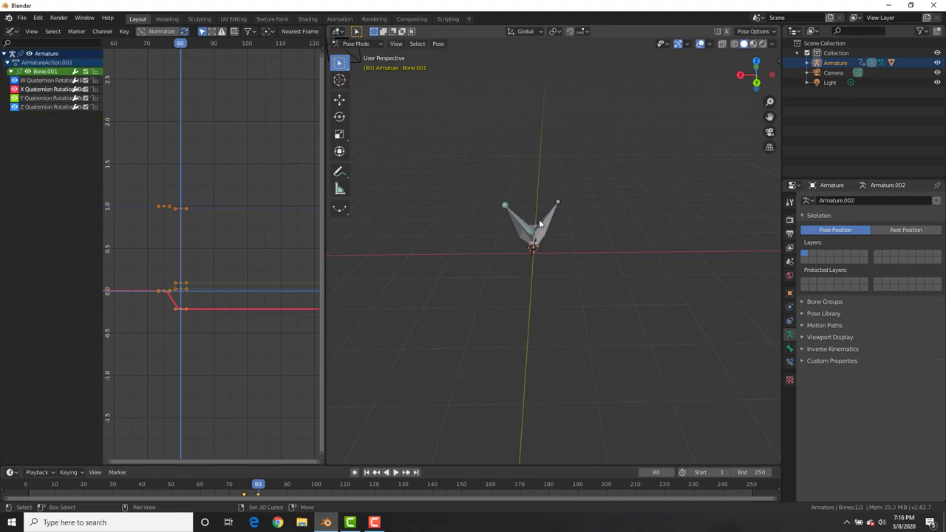
pyautogui.click(542, 220)
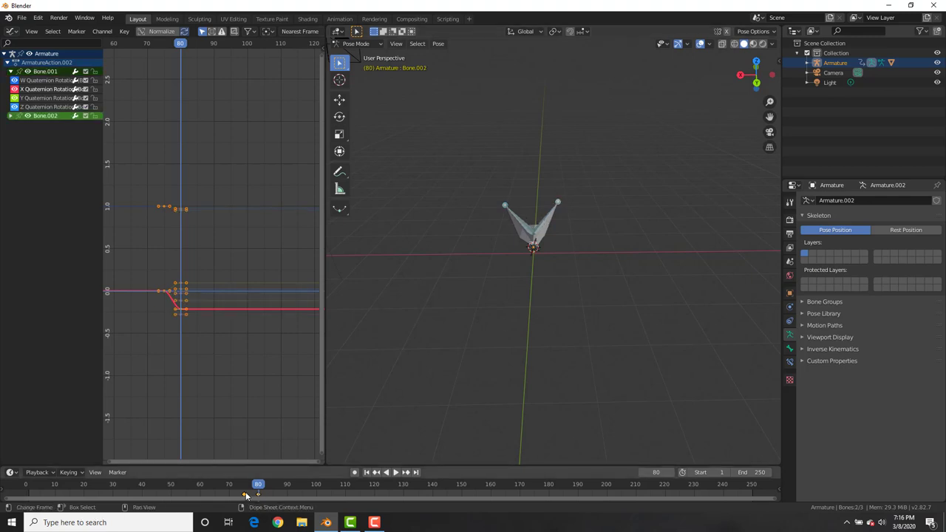
pyautogui.press('Delete')
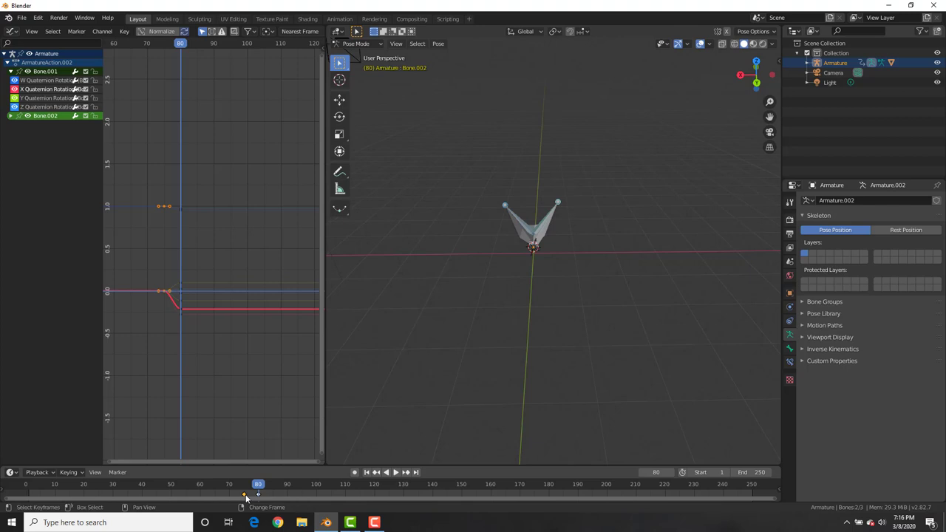
pyautogui.moveTo(246, 497); pyautogui.dragTo(285, 484)
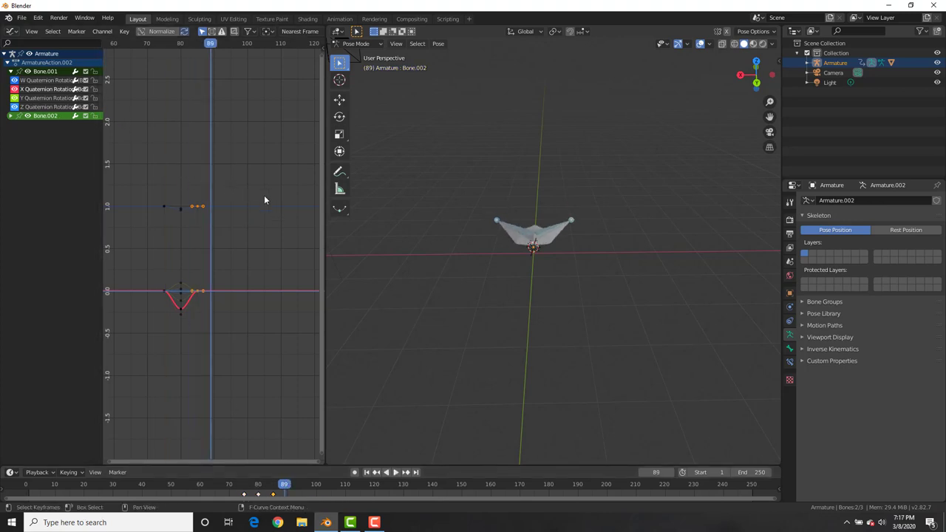
# Step: Add a Cycles modifier to Bone.001's X Quaternion Rotation curve and briefly preview playback from frame 75
pyautogui.press('n')
pyautogui.click(319, 81)
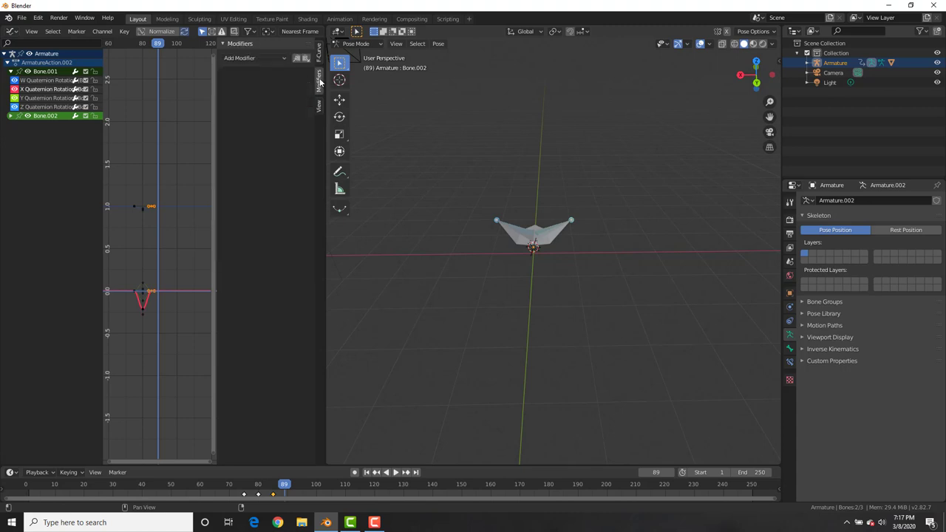
pyautogui.click(249, 58)
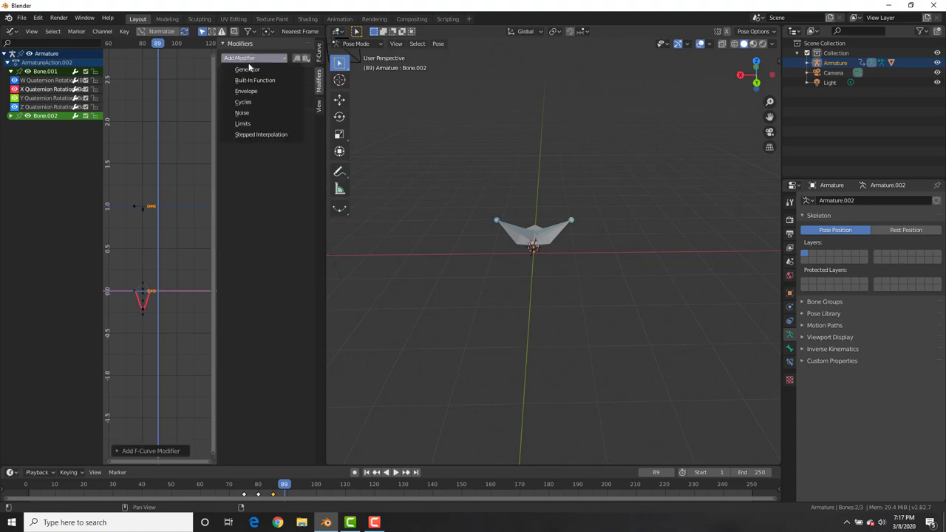
pyautogui.click(245, 103)
pyautogui.click(246, 486)
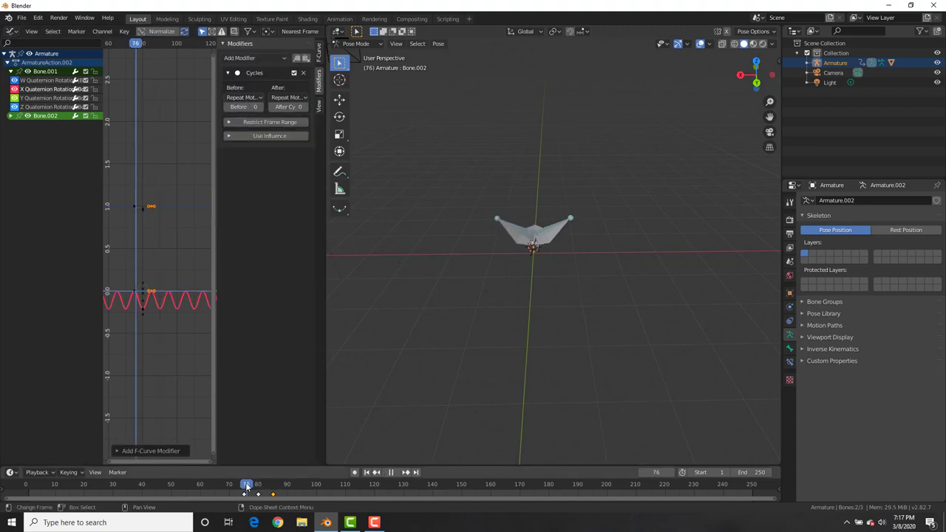
pyautogui.click(243, 485)
pyautogui.press('space')
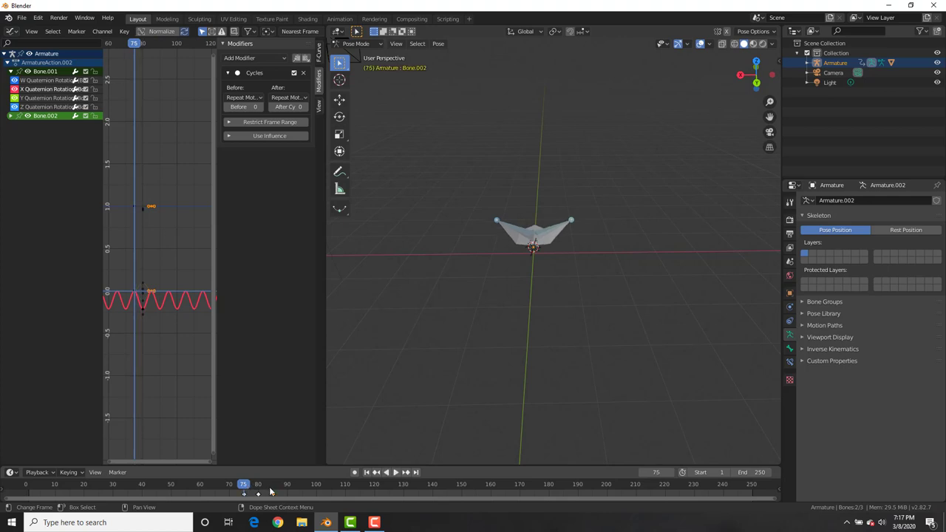
# Step: Restrict the frame range of Bone.001's Cycles modifier, starting at 75 and ending at about 221
pyautogui.click(275, 124)
pyautogui.click(235, 130)
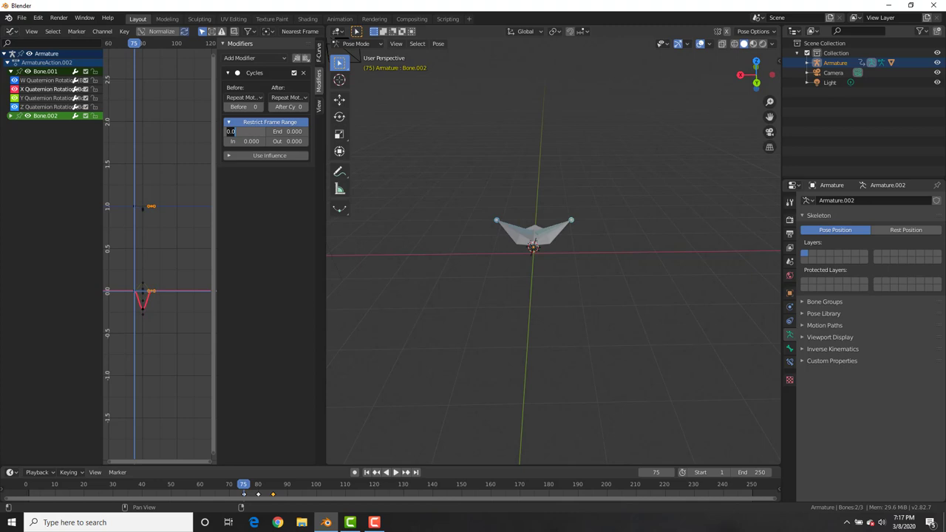
pyautogui.write('75')
pyautogui.press('Return')
pyautogui.moveTo(286, 131); pyautogui.dragTo(348, 131)
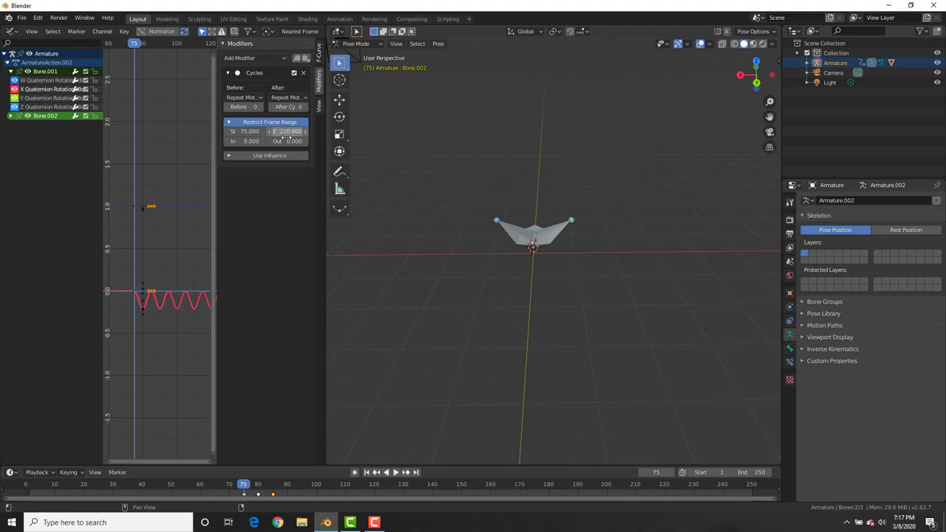
# Step: Expand Bone.002's channels and add a Cycles modifier to its X Quaternion Rotation curve
pyautogui.click(36, 116)
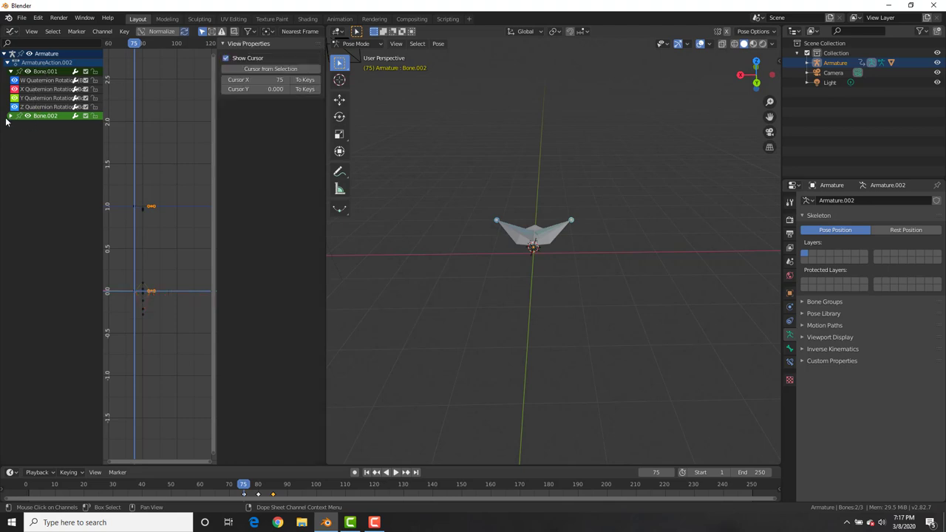
pyautogui.click(9, 116)
pyautogui.click(44, 134)
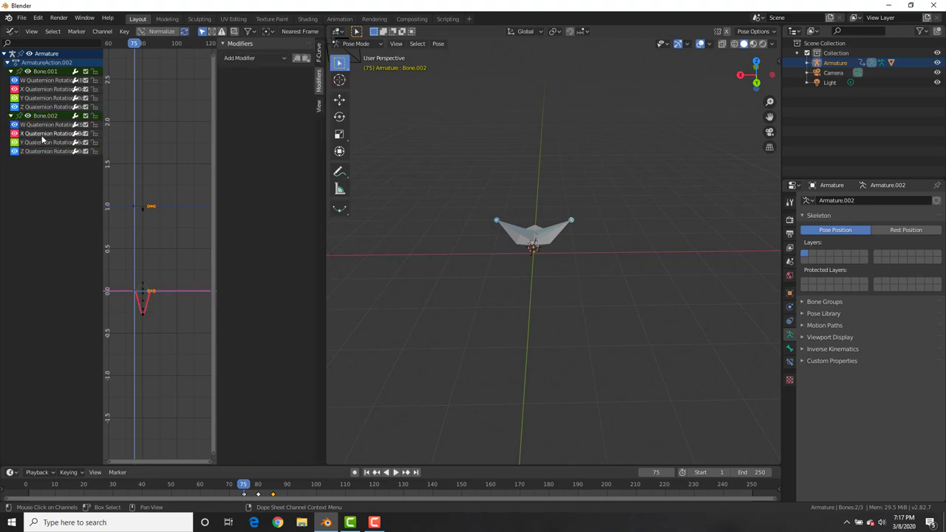
pyautogui.click(253, 62)
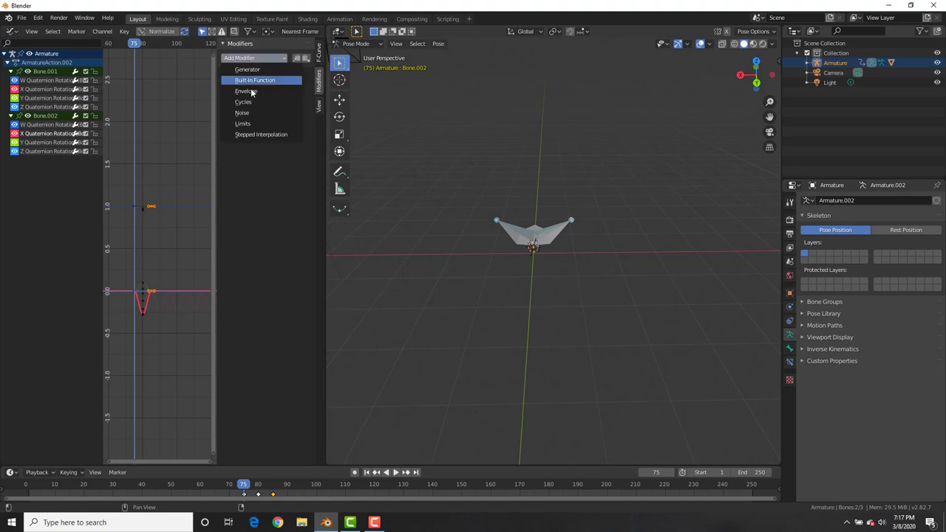
pyautogui.click(245, 107)
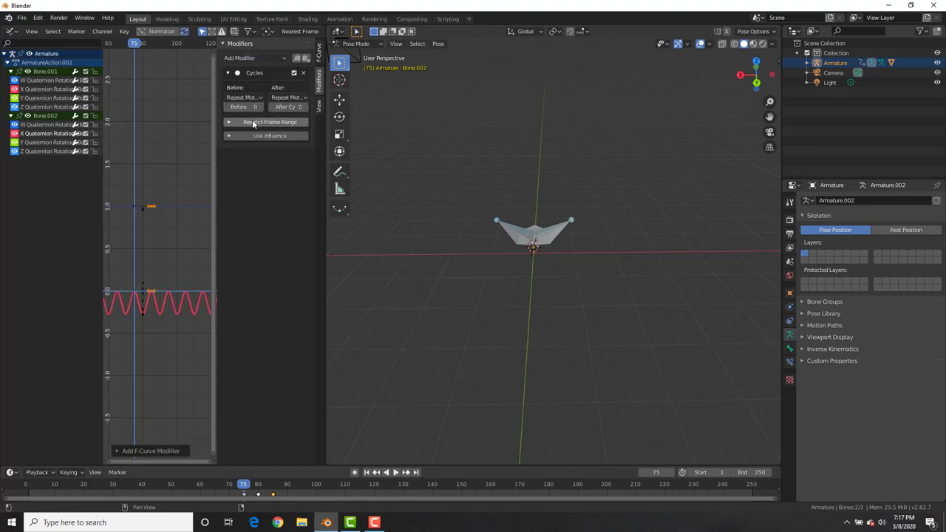
# Step: Restrict the frame range of Bone.002's Cycles modifier, starting at 75 and ending at 284.5
pyautogui.click(253, 123)
pyautogui.click(232, 132)
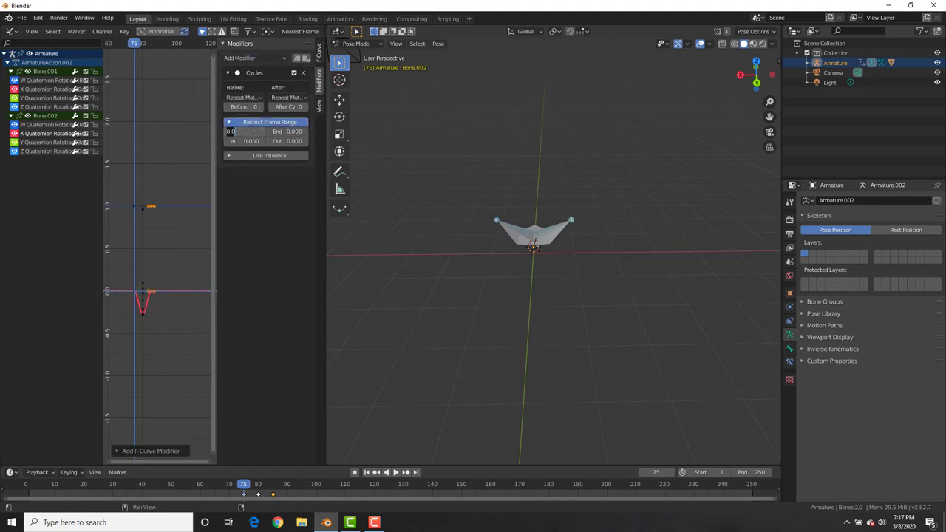
pyautogui.write('75')
pyautogui.press('Return')
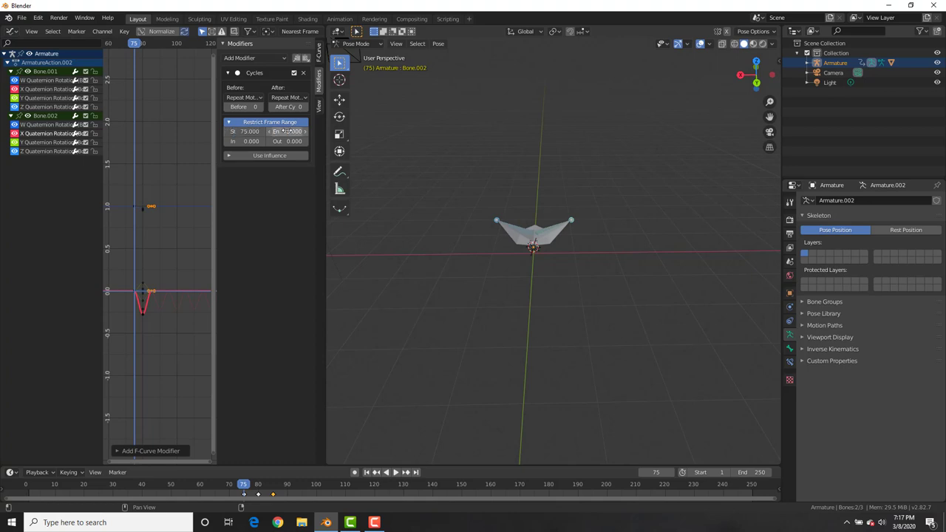
pyautogui.moveTo(287, 131); pyautogui.dragTo(310, 132)
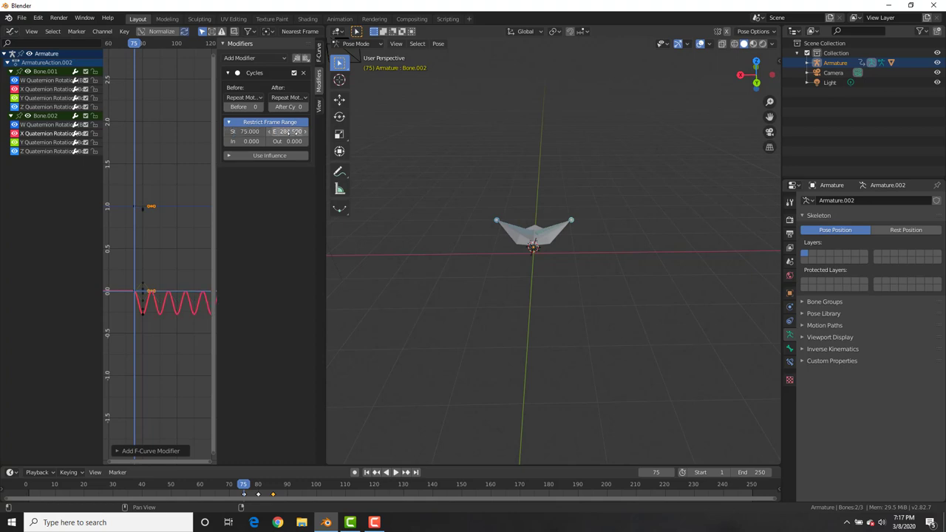
# Step: Return to frame 1, merge the Graph Editor area into the 3D viewport, and play the animation while viewing the bird from different sides
pyautogui.moveTo(549, 205); pyautogui.dragTo(645, 197, button='middle')
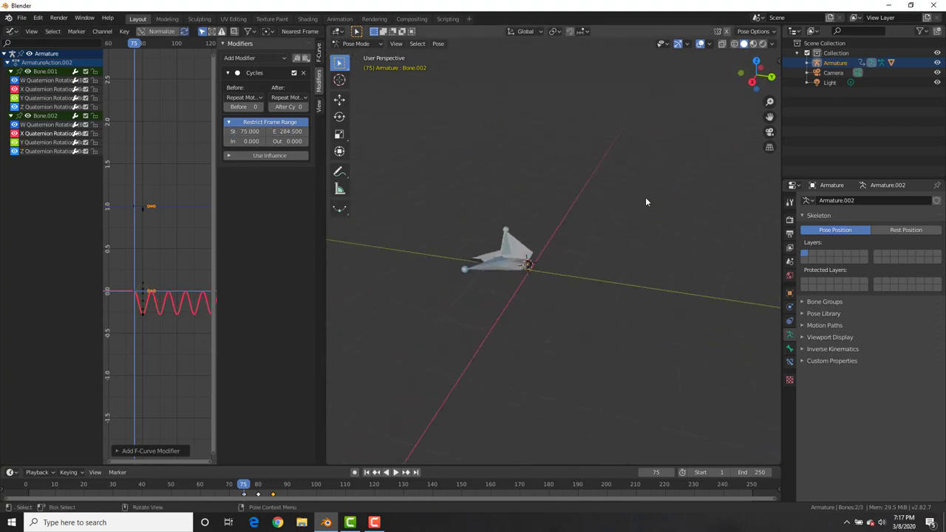
pyautogui.hotkey('shift', 'Left')
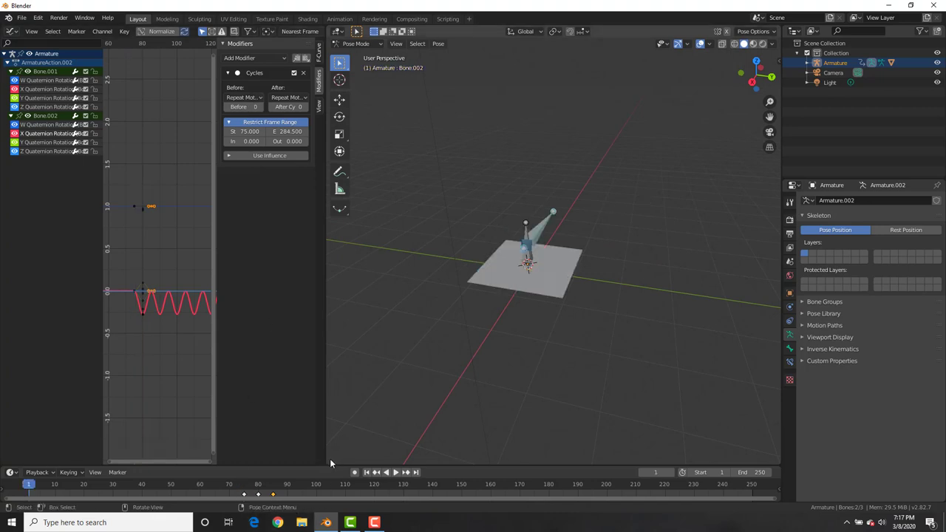
pyautogui.moveTo(327, 460); pyautogui.dragTo(188, 421)
pyautogui.press('space')
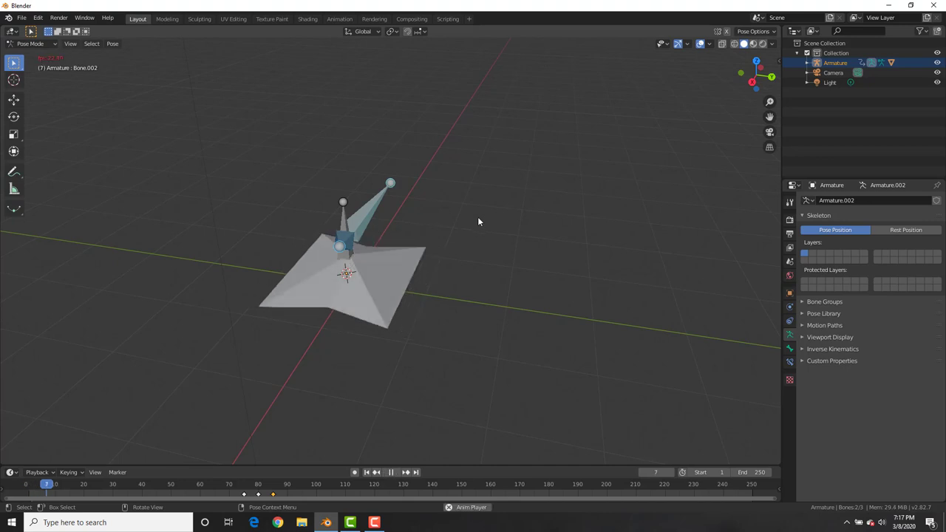
pyautogui.moveTo(500, 225); pyautogui.dragTo(562, 226, button='middle')
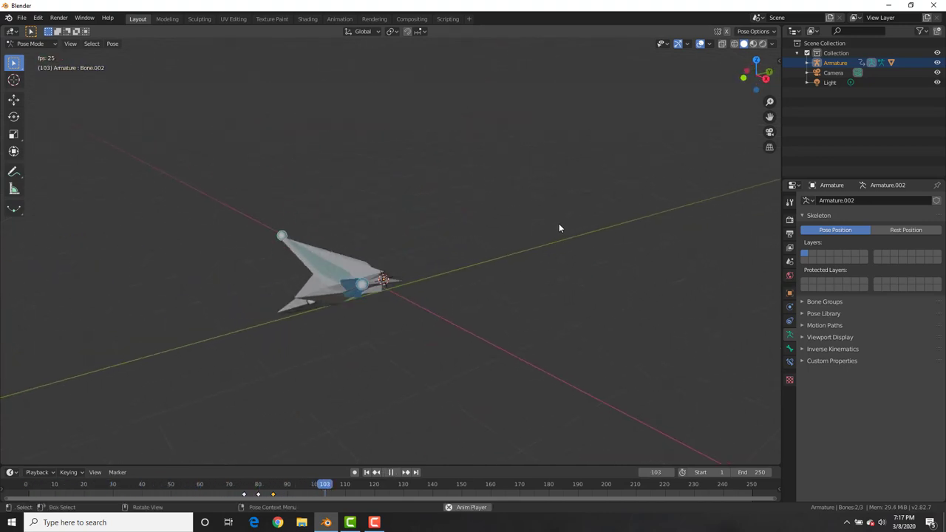
pyautogui.moveTo(558, 228); pyautogui.dragTo(513, 215, button='middle')
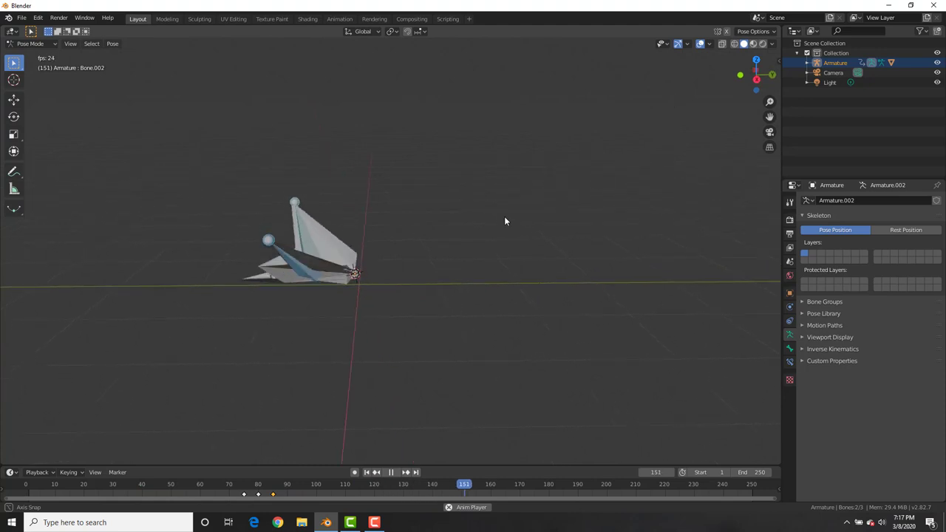
# Step: Set the scene's end frame to 150 and watch the looping fold and wing flap from several angles
pyautogui.click(746, 471)
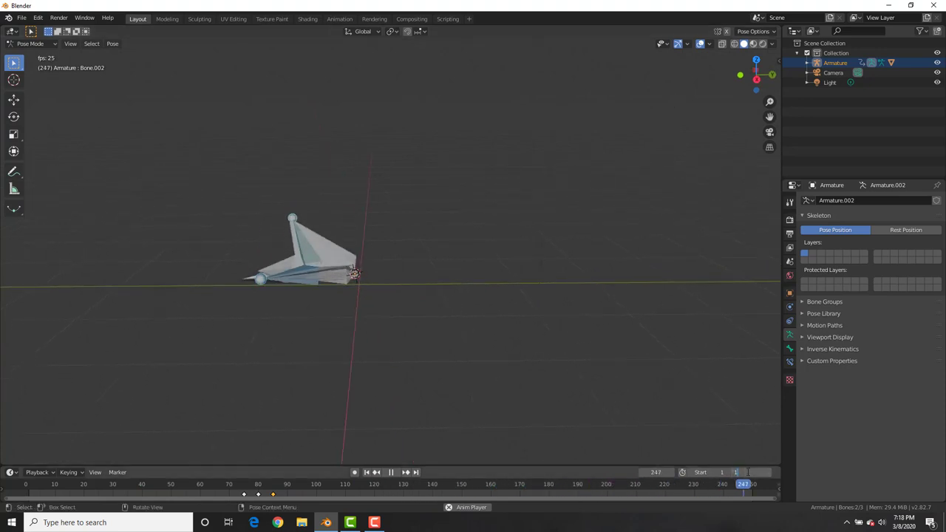
pyautogui.write('12')
pyautogui.write('0')
pyautogui.press('Return')
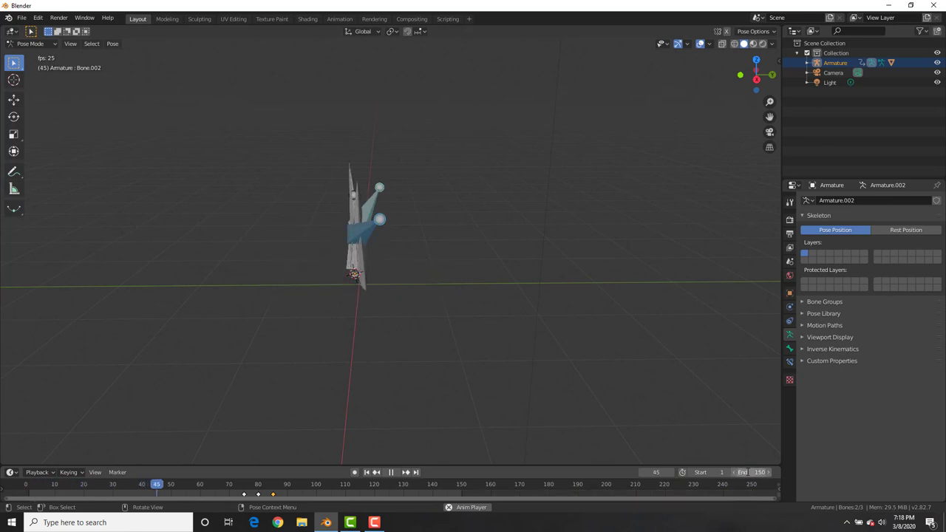
pyautogui.moveTo(486, 276); pyautogui.dragTo(427, 276, button='middle')
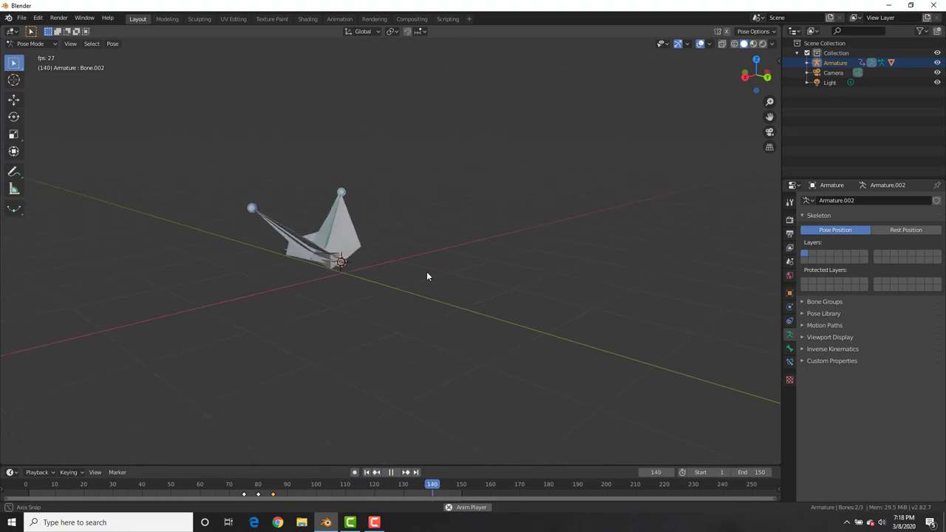
pyautogui.moveTo(315, 283); pyautogui.dragTo(392, 295, button='middle')
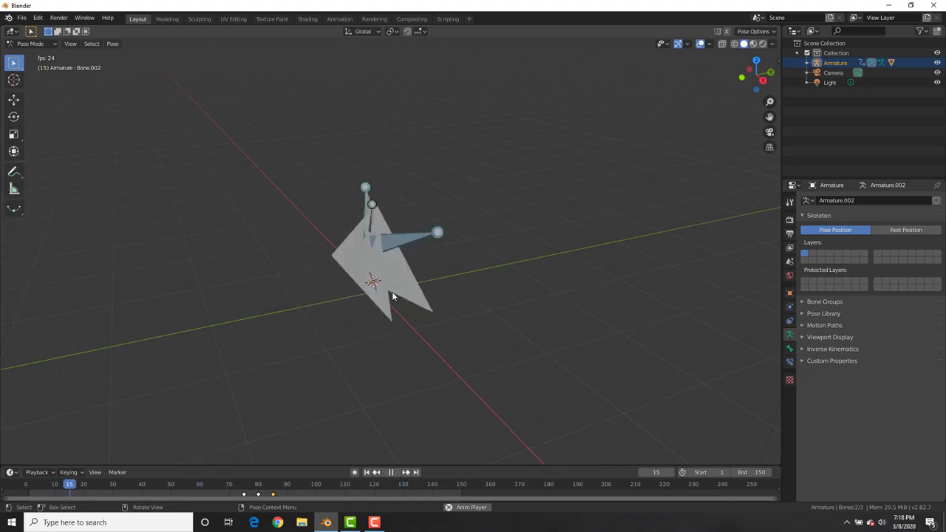
pyautogui.hotkey('shift', 'Right')
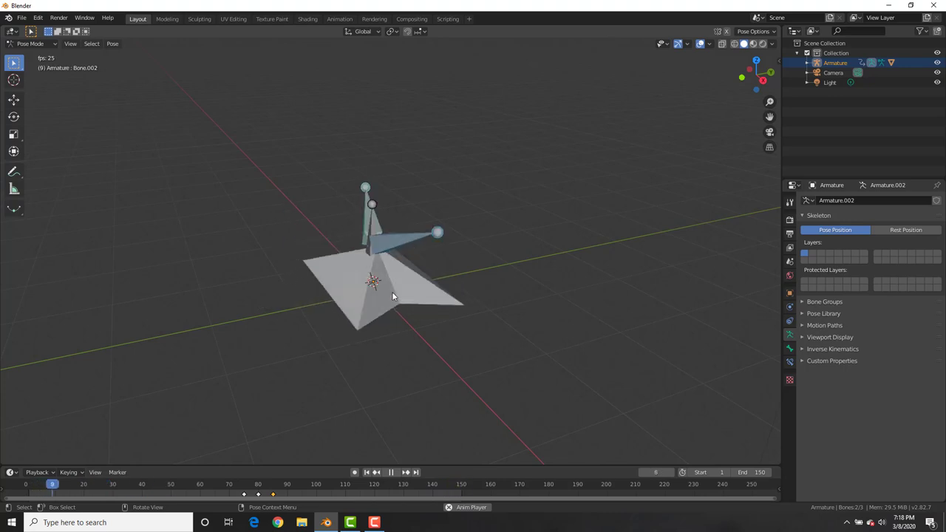